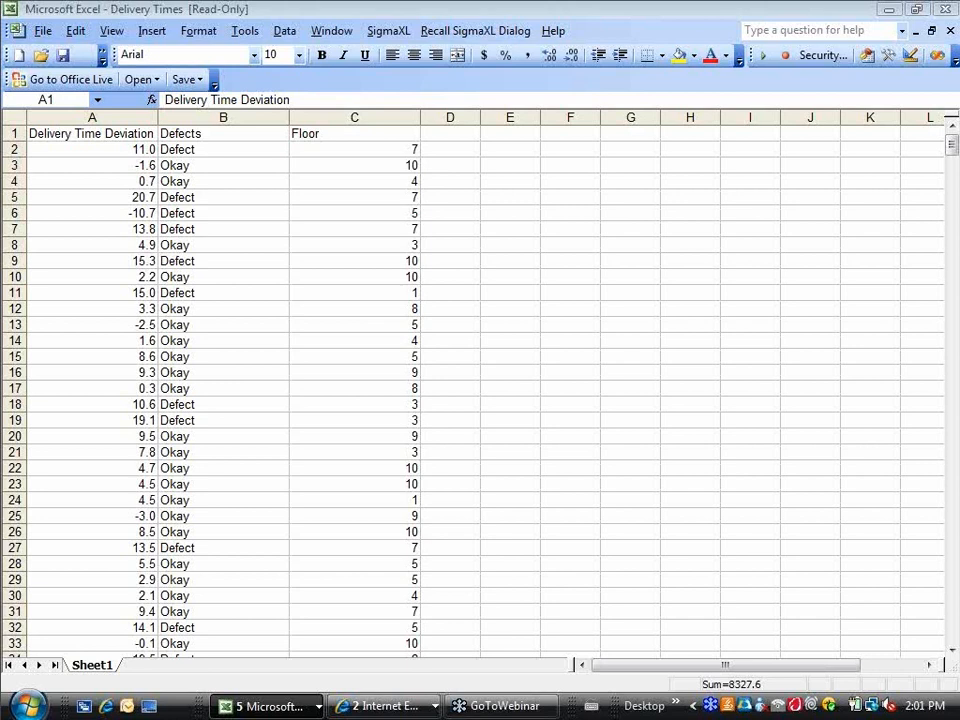
Step: Add the basic Process Capability template for continuous data to the workbook
{"action": "left_click", "coordinate": [386, 33]}
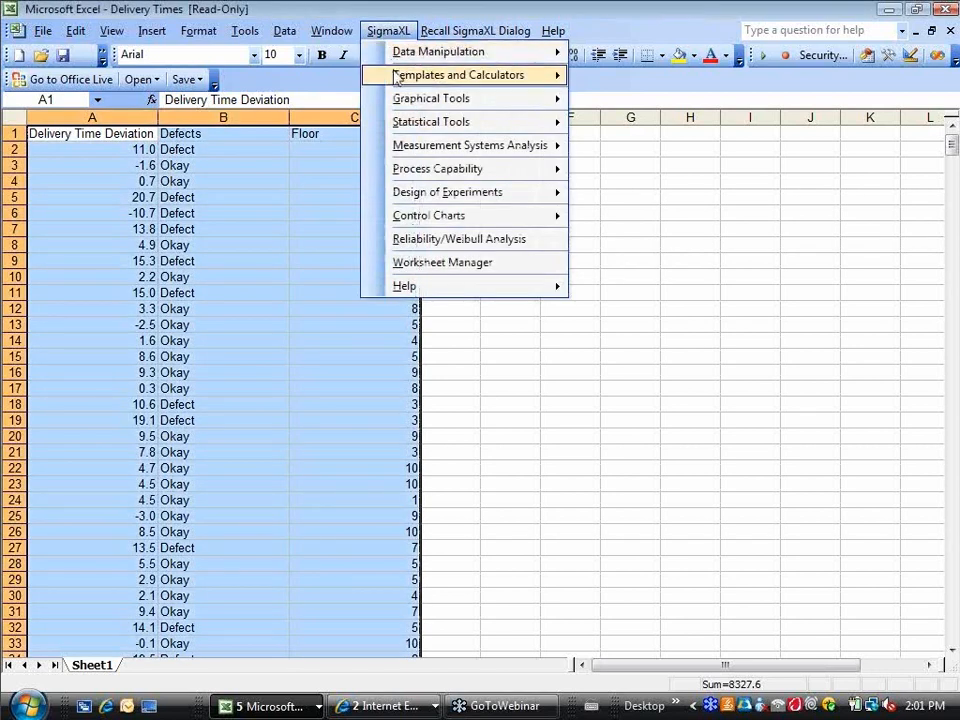
{"action": "mouse_move", "coordinate": [397, 79]}
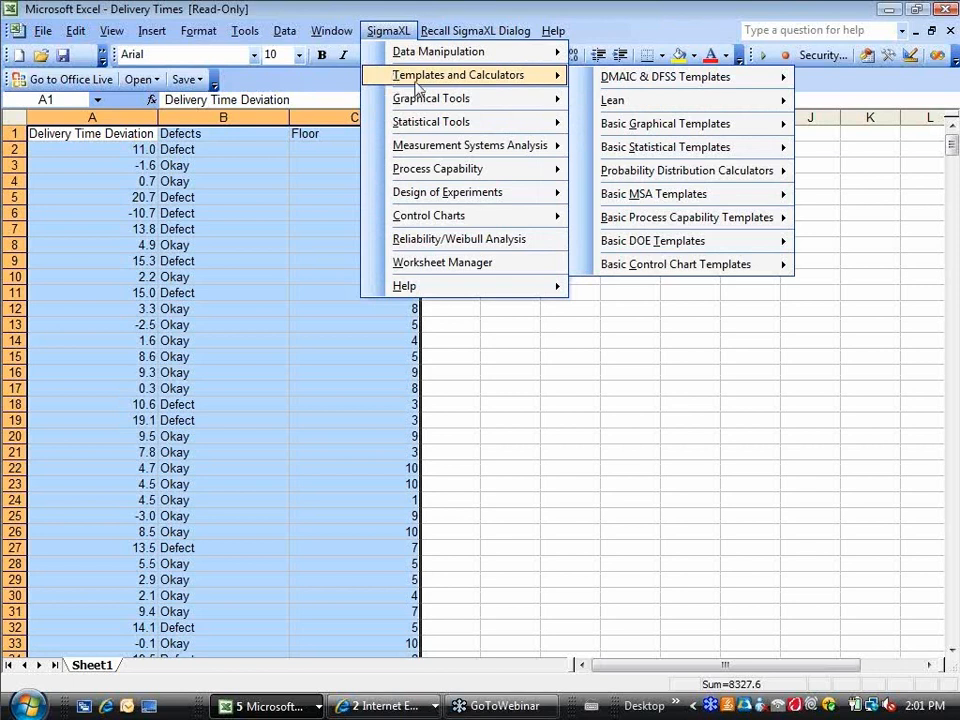
{"action": "mouse_move", "coordinate": [607, 104]}
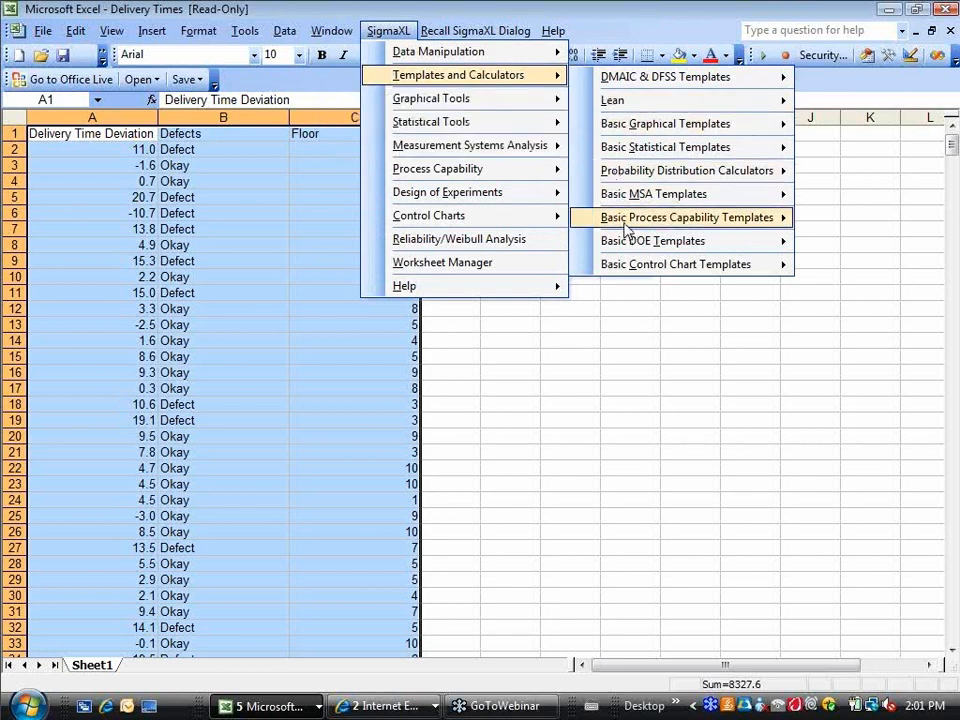
{"action": "mouse_move", "coordinate": [626, 224]}
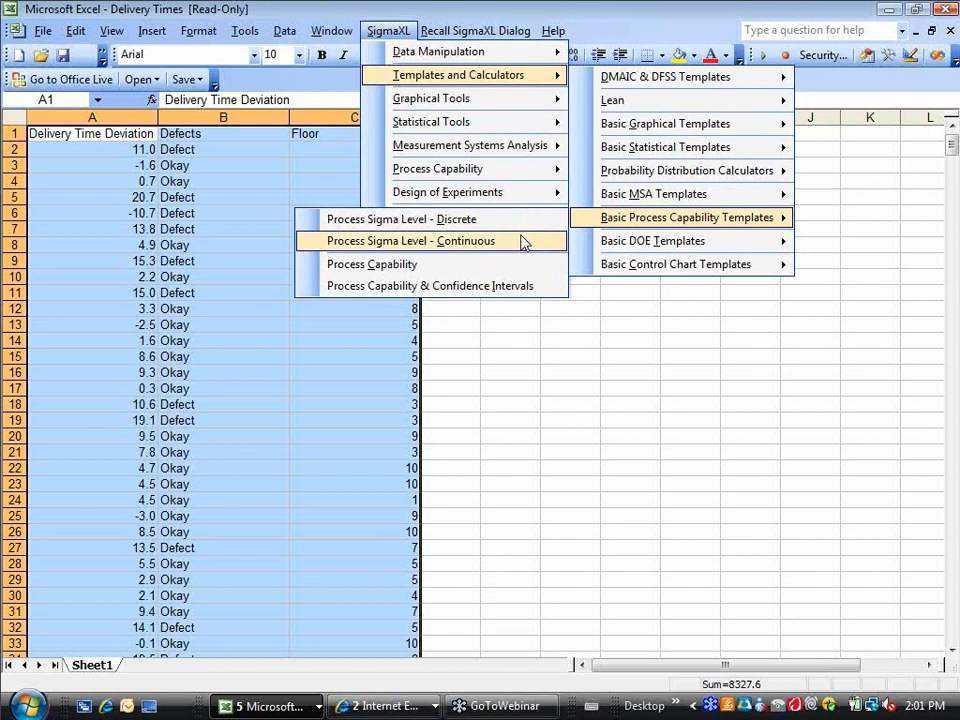
{"action": "left_click", "coordinate": [509, 266]}
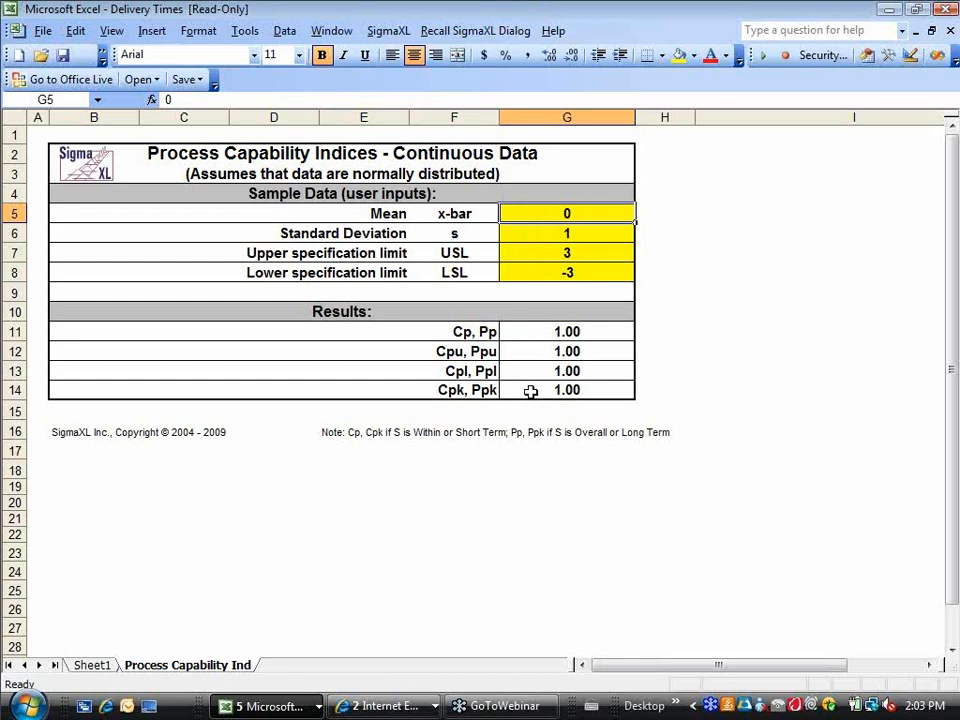
Step: Add the basic Process Capability & Confidence Intervals template to the workbook
{"action": "left_click", "coordinate": [386, 31]}
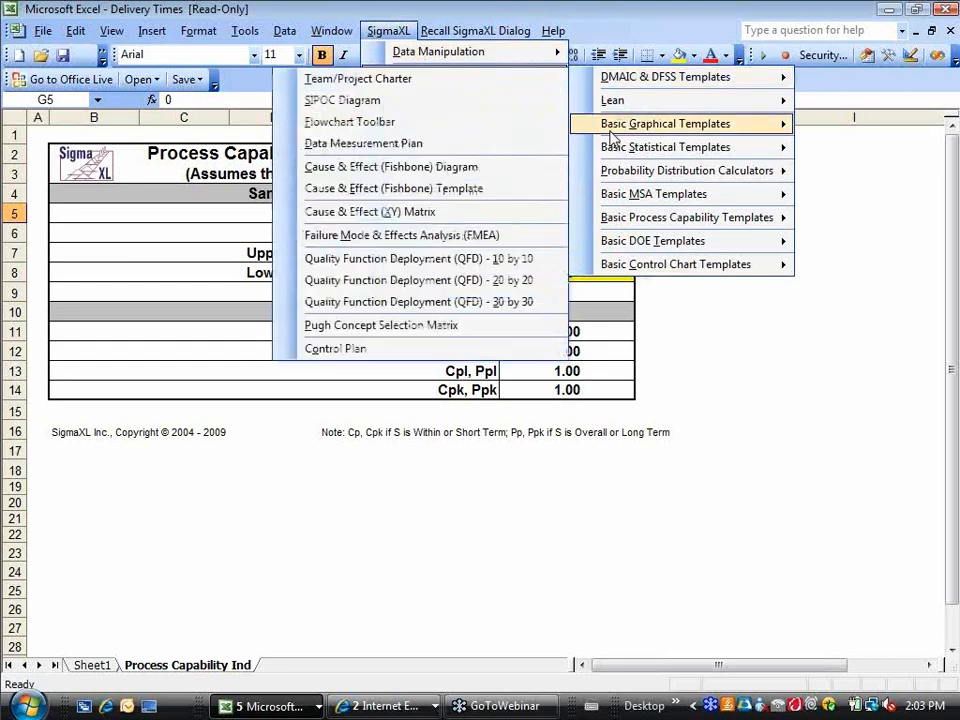
{"action": "mouse_move", "coordinate": [626, 222]}
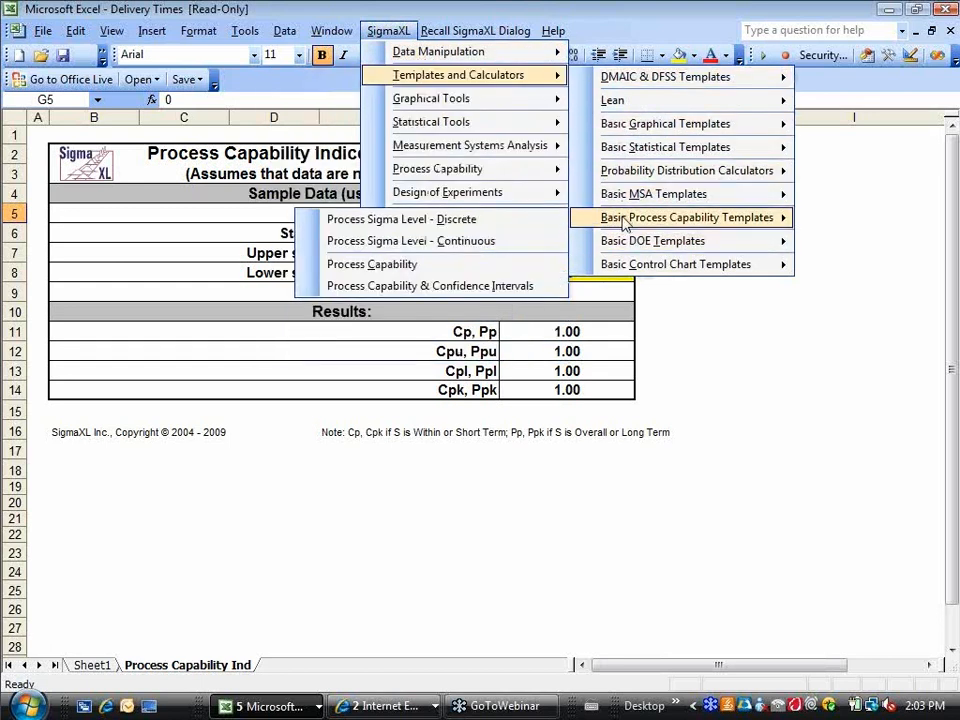
{"action": "left_click", "coordinate": [420, 286]}
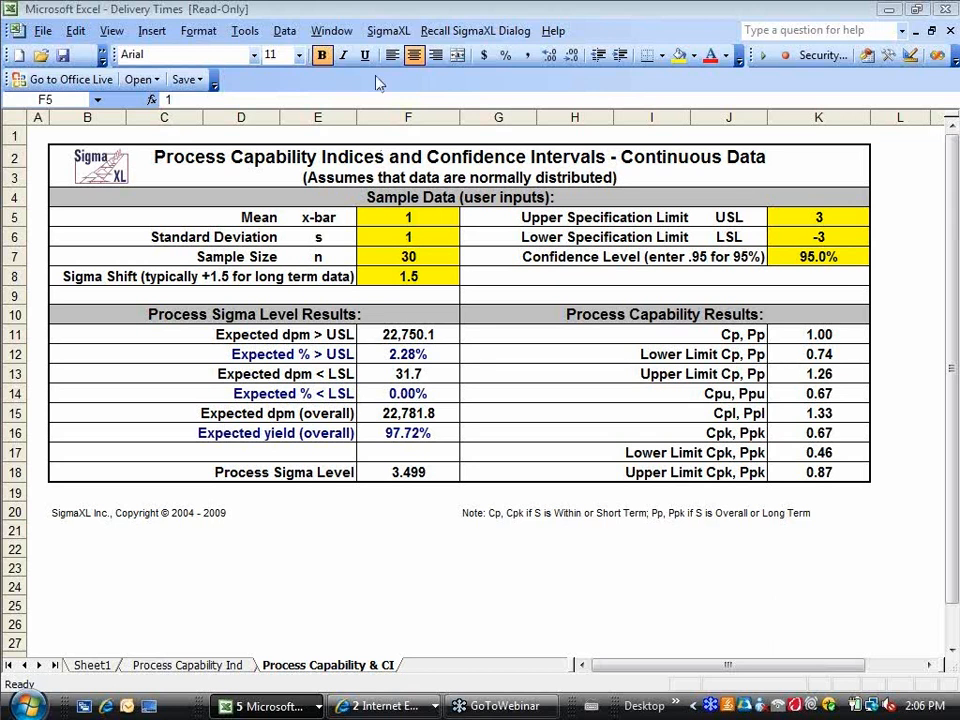
Step: Add the basic Individuals Chart control chart template to the workbook
{"action": "left_click", "coordinate": [380, 36]}
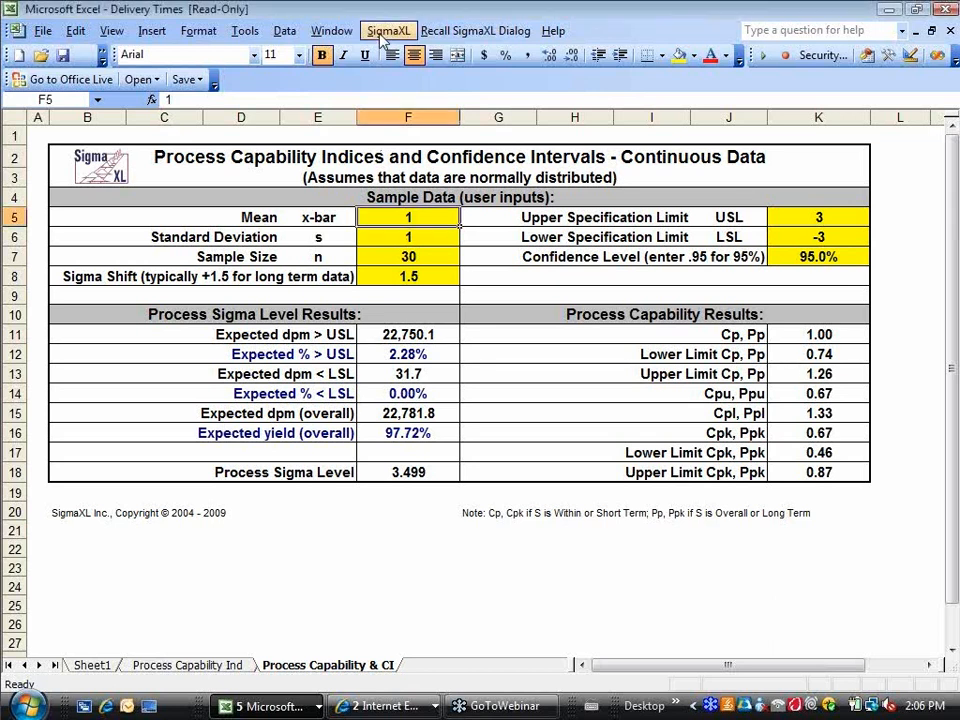
{"action": "left_click", "coordinate": [381, 34]}
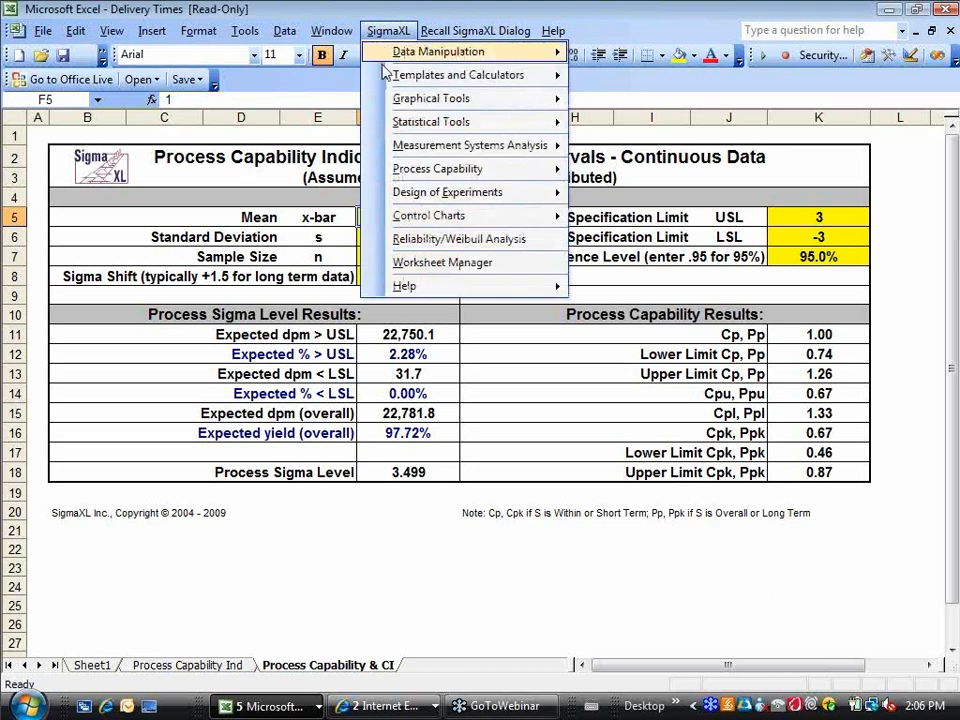
{"action": "mouse_move", "coordinate": [414, 77]}
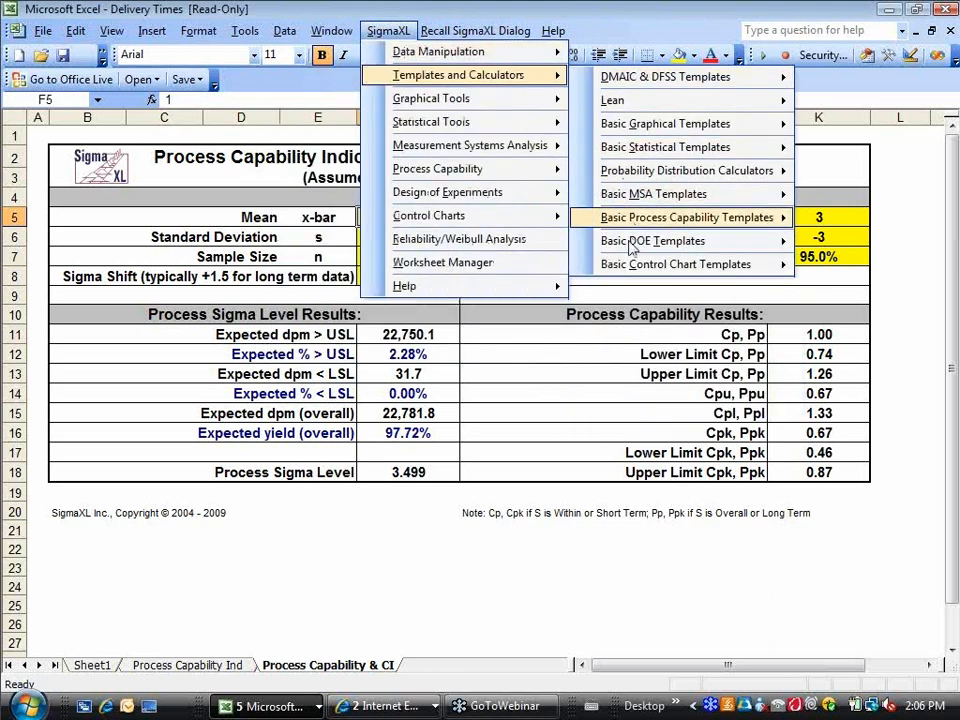
{"action": "mouse_move", "coordinate": [633, 266]}
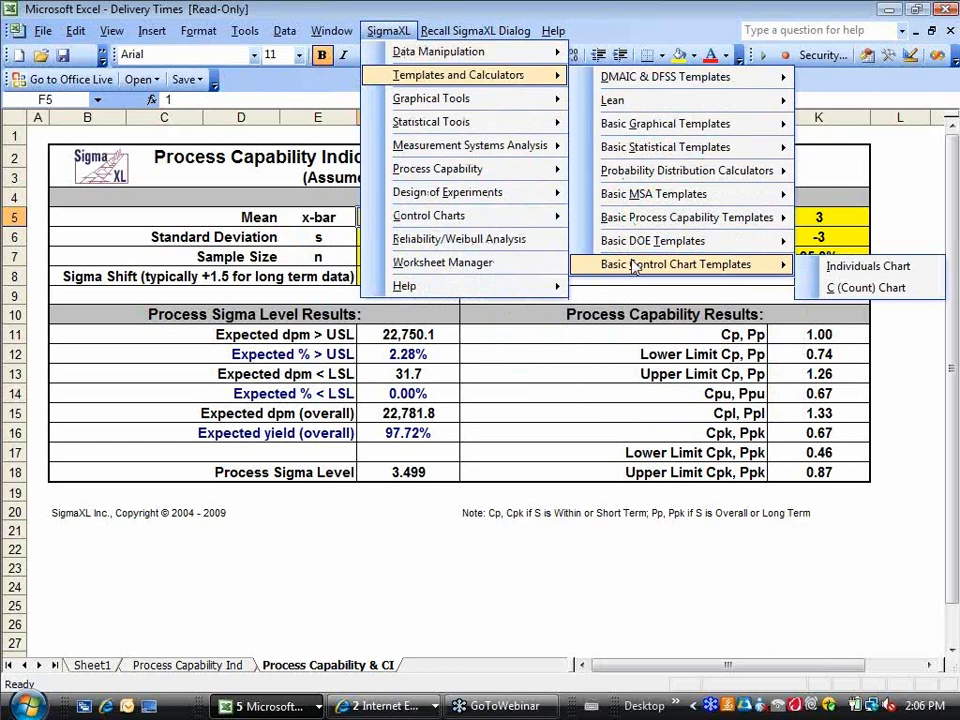
{"action": "left_click", "coordinate": [822, 285]}
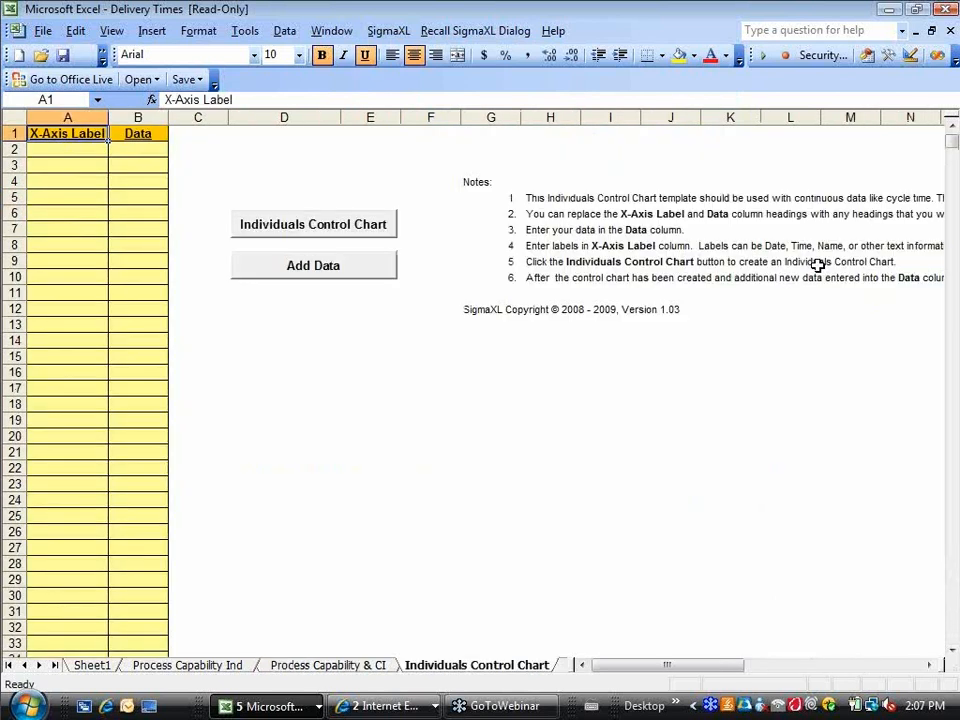
Step: Enter 1, 2, 3, 2, 3, 4, 3, 5 and 12 in the Data column from B2 down and create the Individuals Control Chart
{"action": "left_click", "coordinate": [140, 149]}
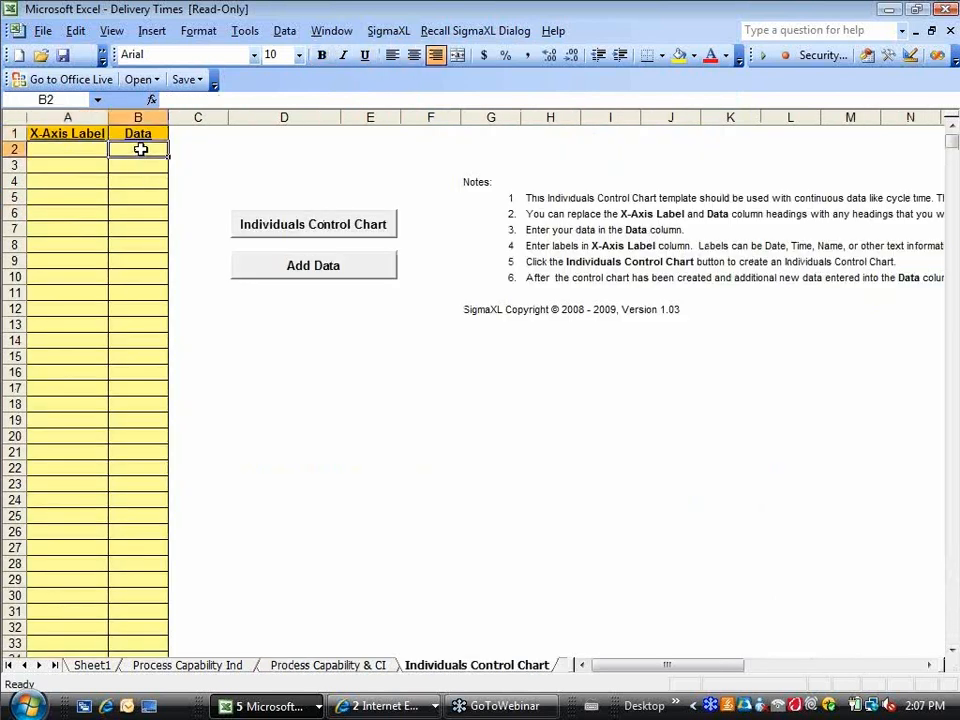
{"action": "type", "text": "1"}
{"action": "key", "text": "Return"}
{"action": "type", "text": "2"}
{"action": "key", "text": "Return"}
{"action": "type", "text": "3"}
{"action": "key", "text": "Return"}
{"action": "type", "text": "2 3"}
{"action": "key", "text": "Return"}
{"action": "type", "text": "4"}
{"action": "key", "text": "Return"}
{"action": "type", "text": "3"}
{"action": "key", "text": "Return"}
{"action": "type", "text": "5"}
{"action": "key", "text": "Return"}
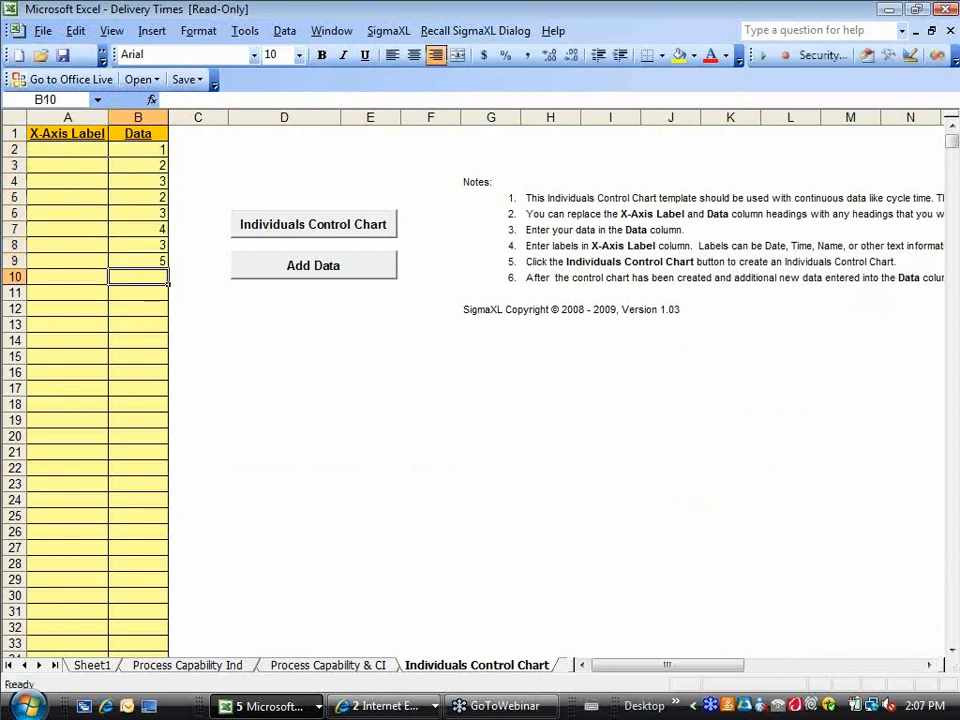
{"action": "type", "text": "12"}
{"action": "key", "text": "Return"}
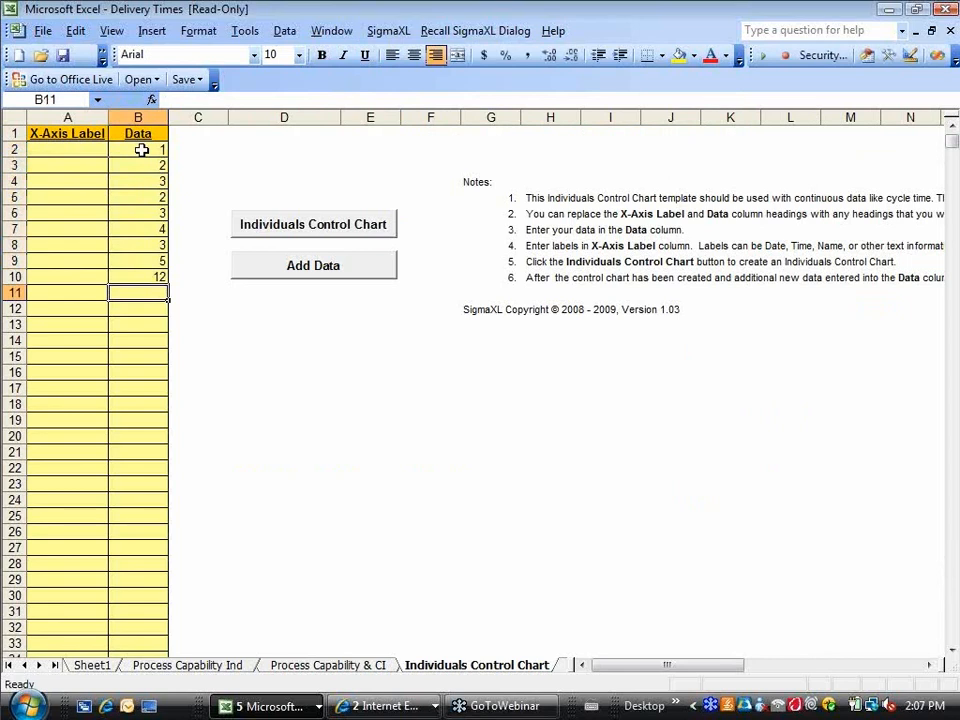
{"action": "left_click", "coordinate": [258, 232]}
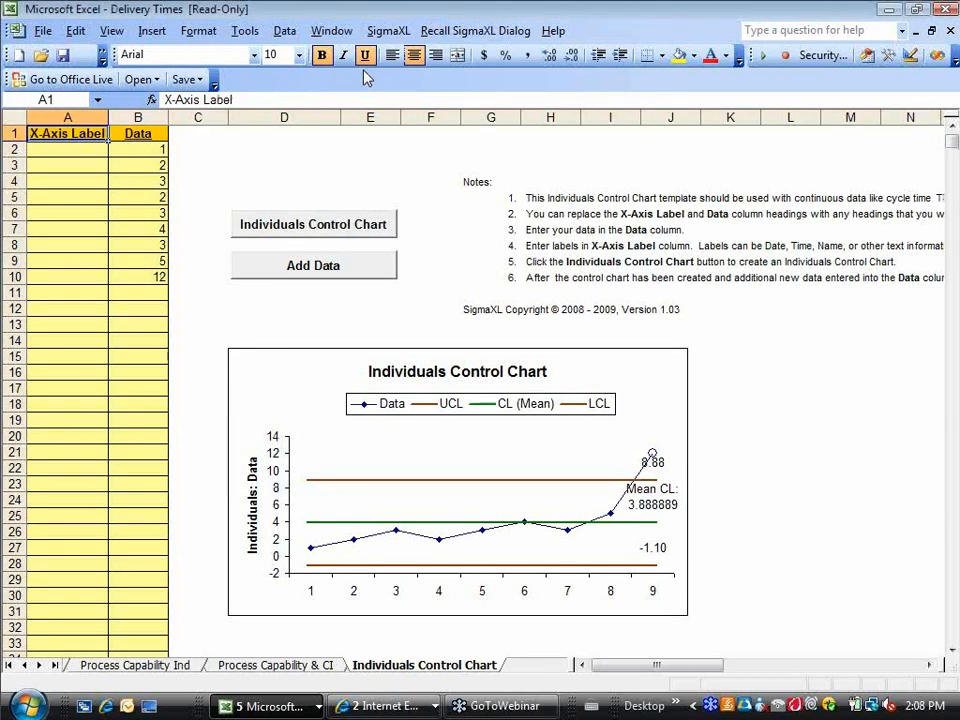
Step: Return to Sheet1 and start a Histograms & Process Capability analysis on its delivery data
{"action": "left_click", "coordinate": [12, 667]}
{"action": "left_click", "coordinate": [85, 666]}
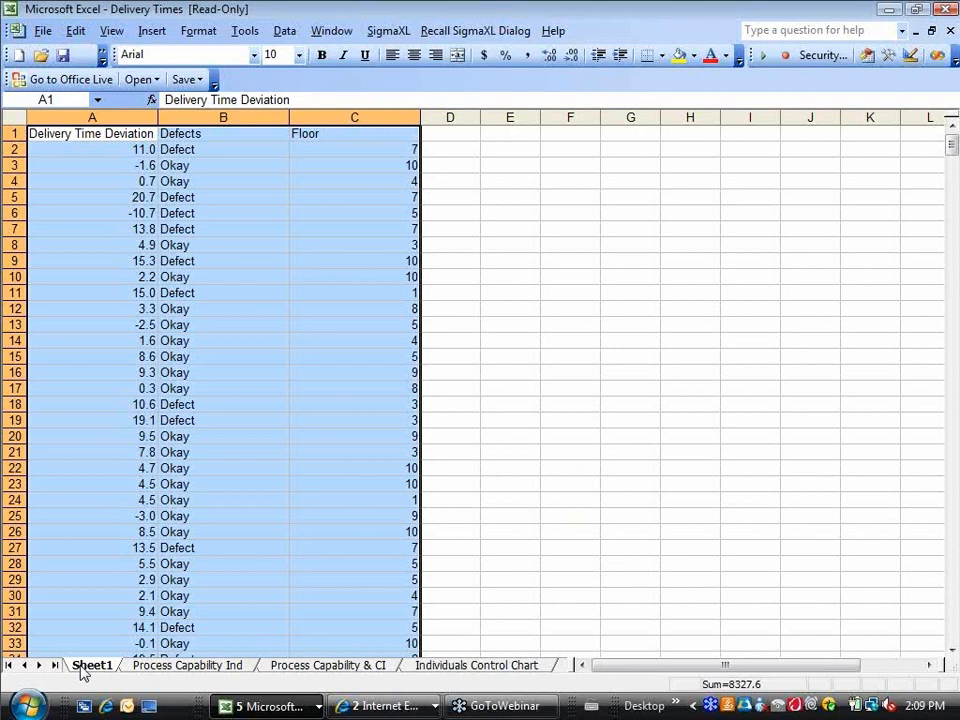
{"action": "left_click", "coordinate": [390, 32]}
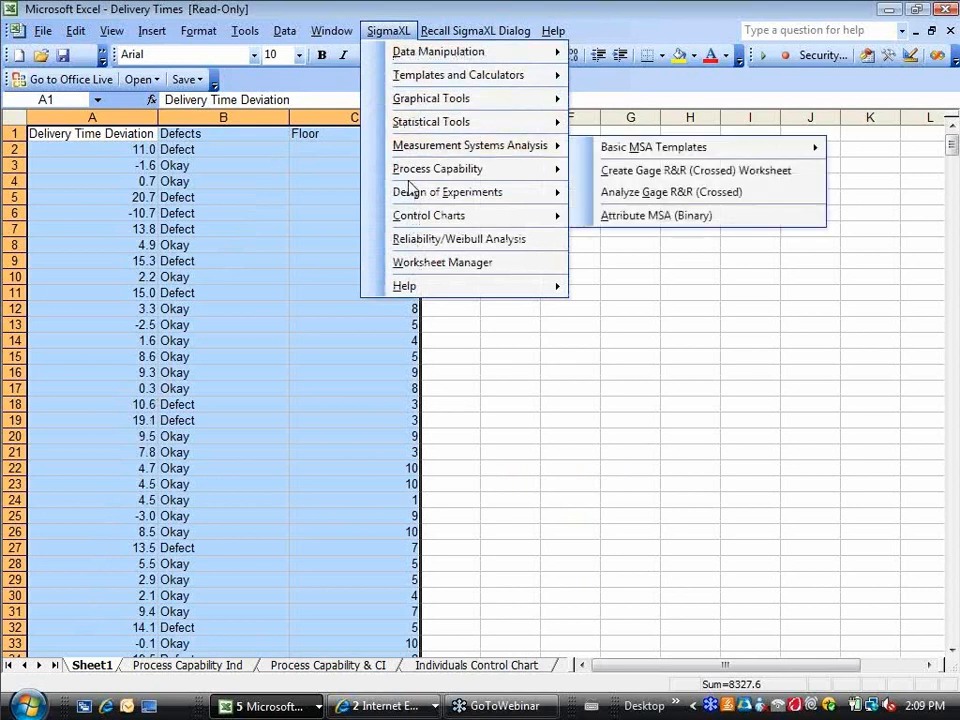
{"action": "mouse_move", "coordinate": [409, 177]}
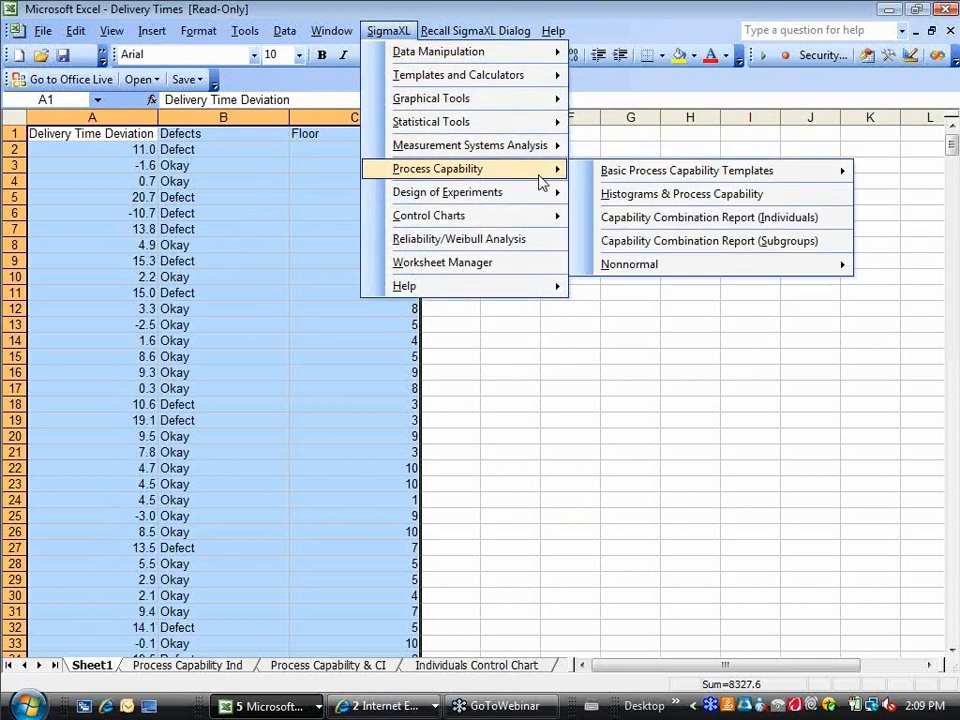
{"action": "mouse_move", "coordinate": [606, 179]}
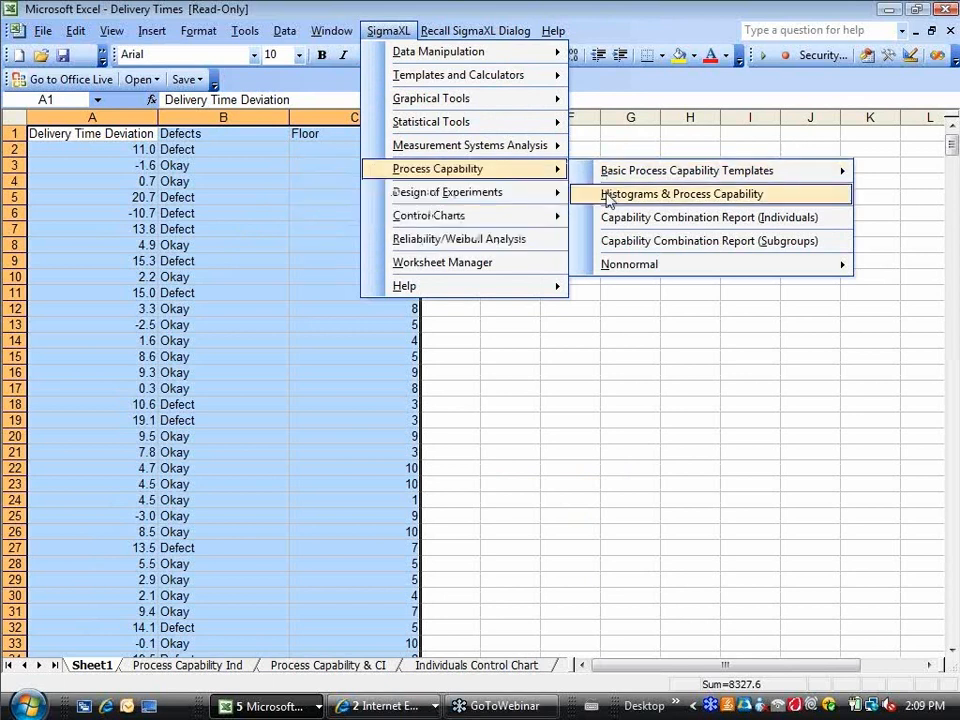
{"action": "left_click", "coordinate": [607, 194]}
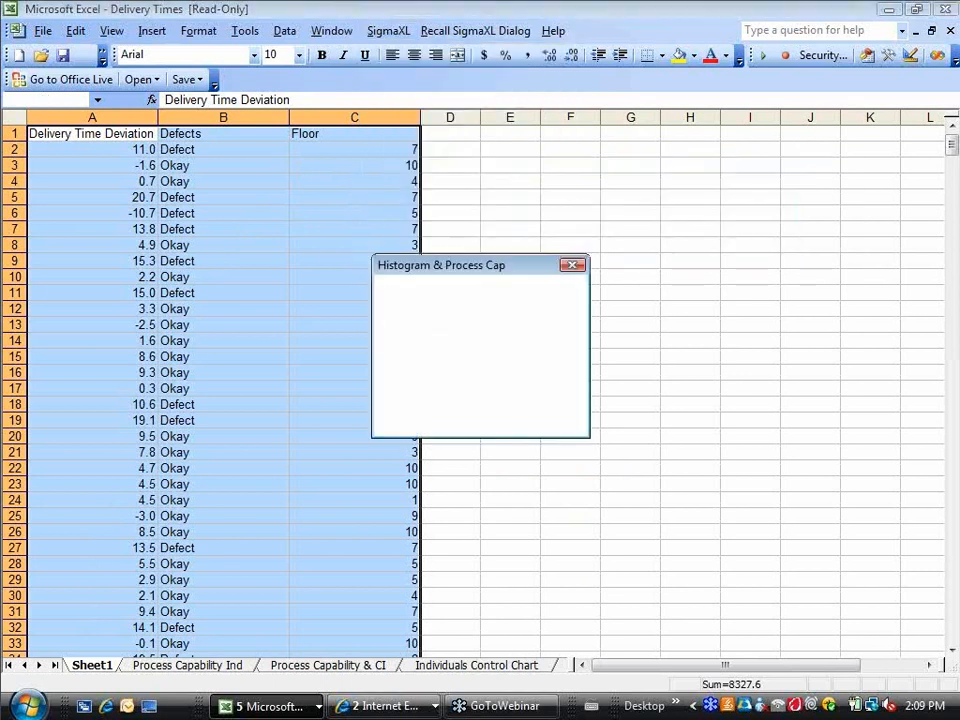
{"action": "left_click", "coordinate": [540, 423]}
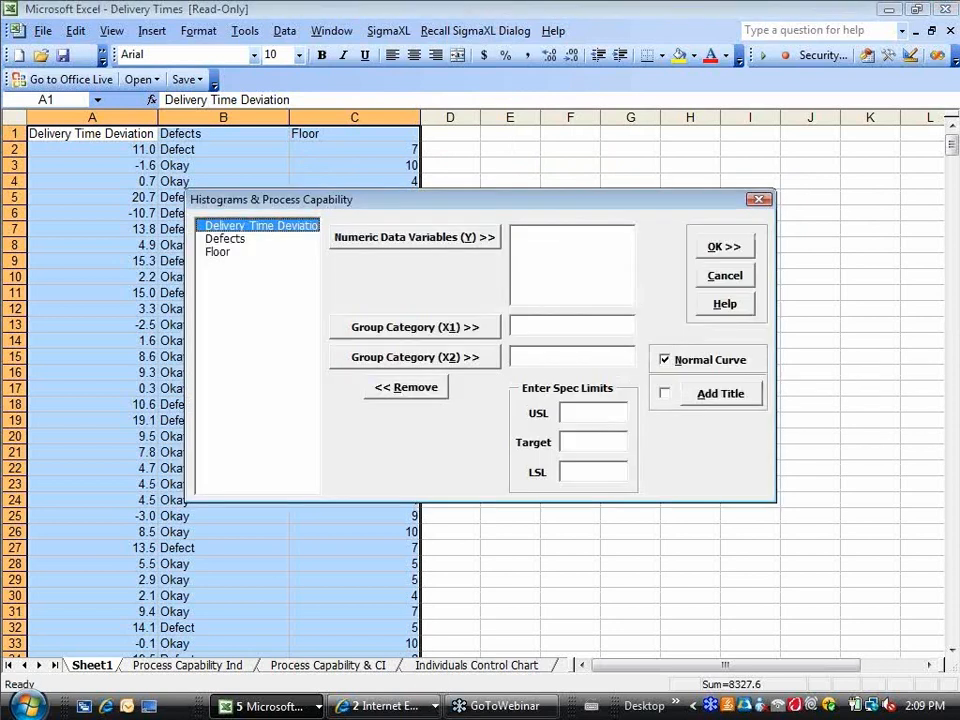
Step: Generate the capability histogram for Delivery Time Deviation with USL 10, target 0 and LSL -10
{"action": "left_click", "coordinate": [418, 238]}
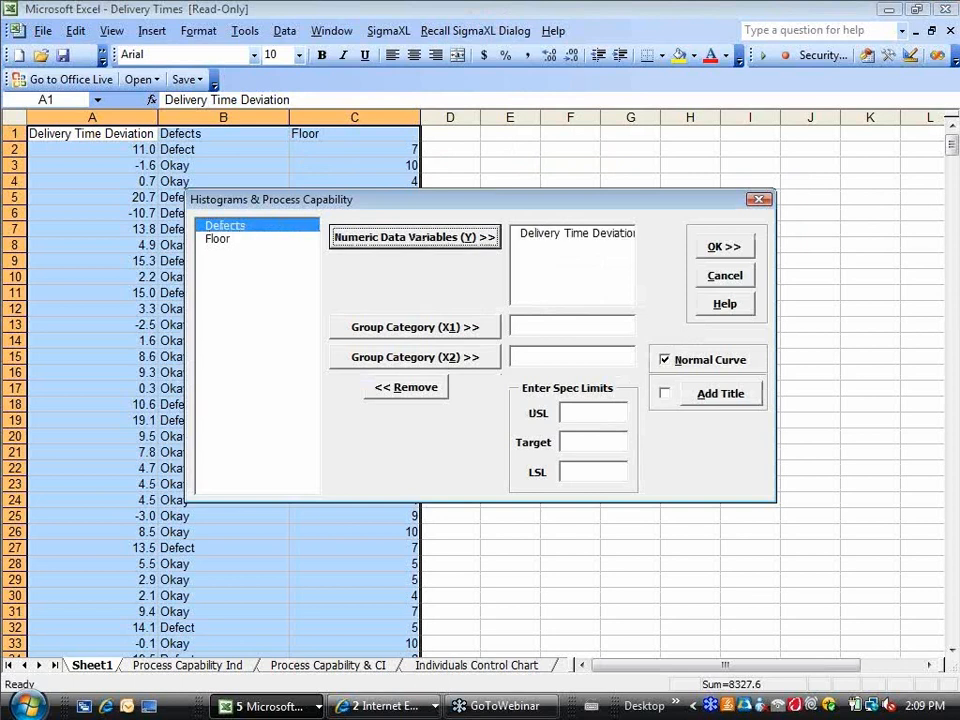
{"action": "left_click", "coordinate": [578, 411]}
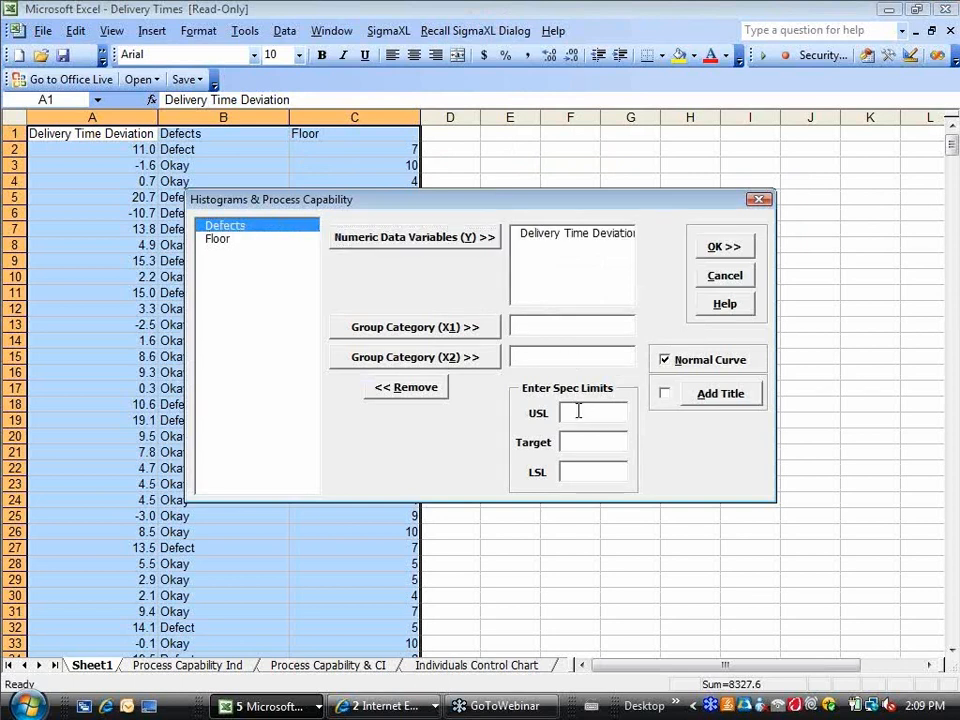
{"action": "type", "text": "10"}
{"action": "left_click", "coordinate": [577, 443]}
{"action": "type", "text": "0"}
{"action": "left_click", "coordinate": [574, 471]}
{"action": "type", "text": "-10"}
{"action": "left_click", "coordinate": [724, 247]}
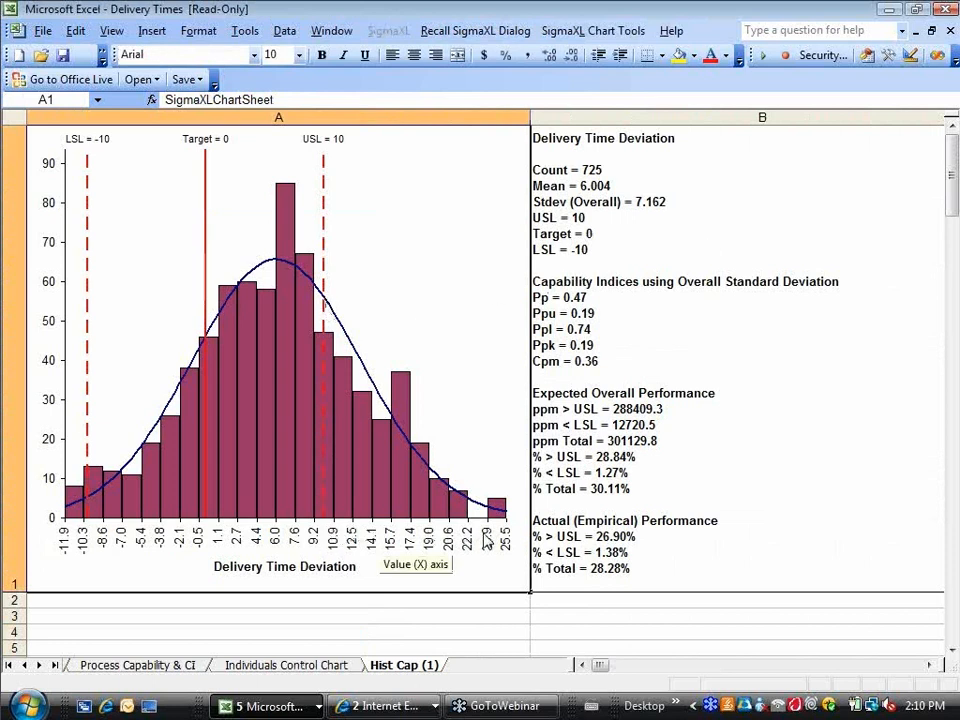
Step: Examine the histogram's bars and fitted normal curve around the upper specification limit
{"action": "mouse_move", "coordinate": [224, 383]}
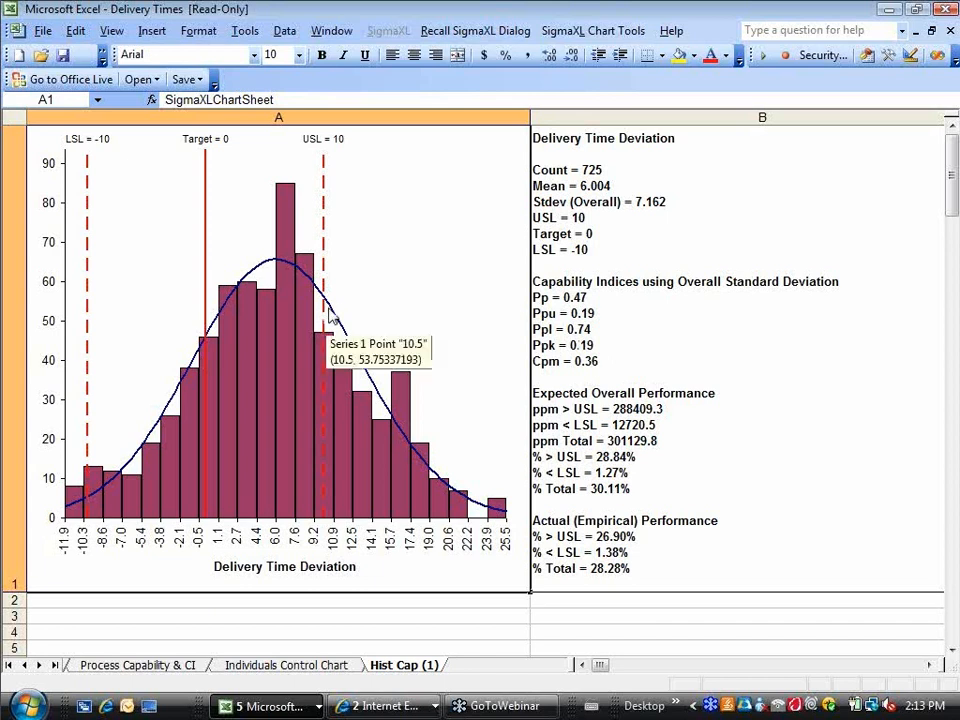
{"action": "mouse_move", "coordinate": [327, 498]}
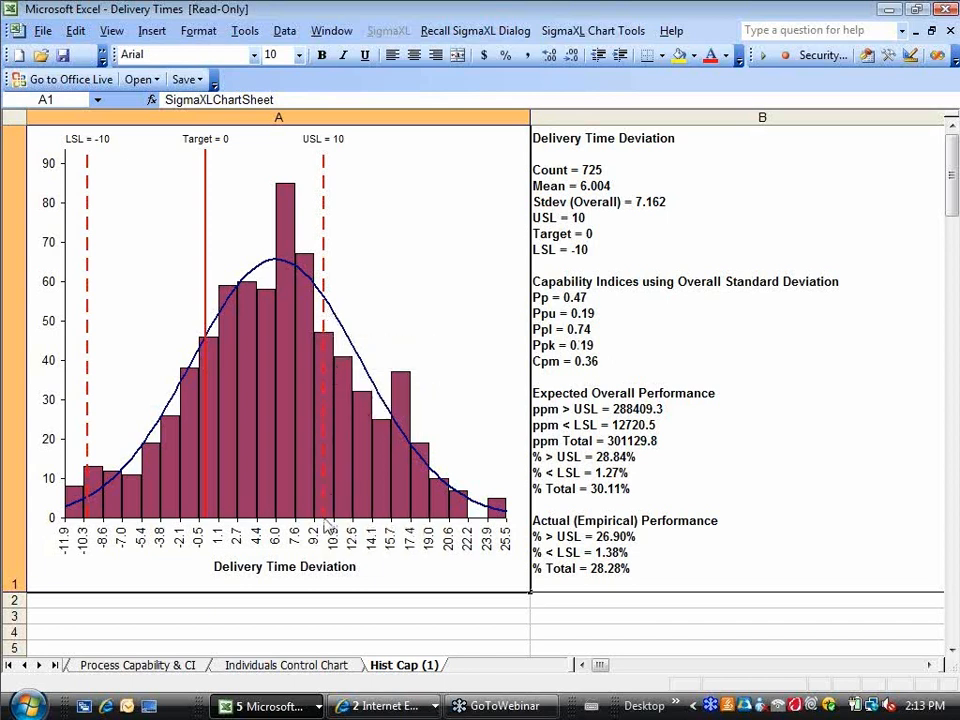
{"action": "mouse_move", "coordinate": [338, 521]}
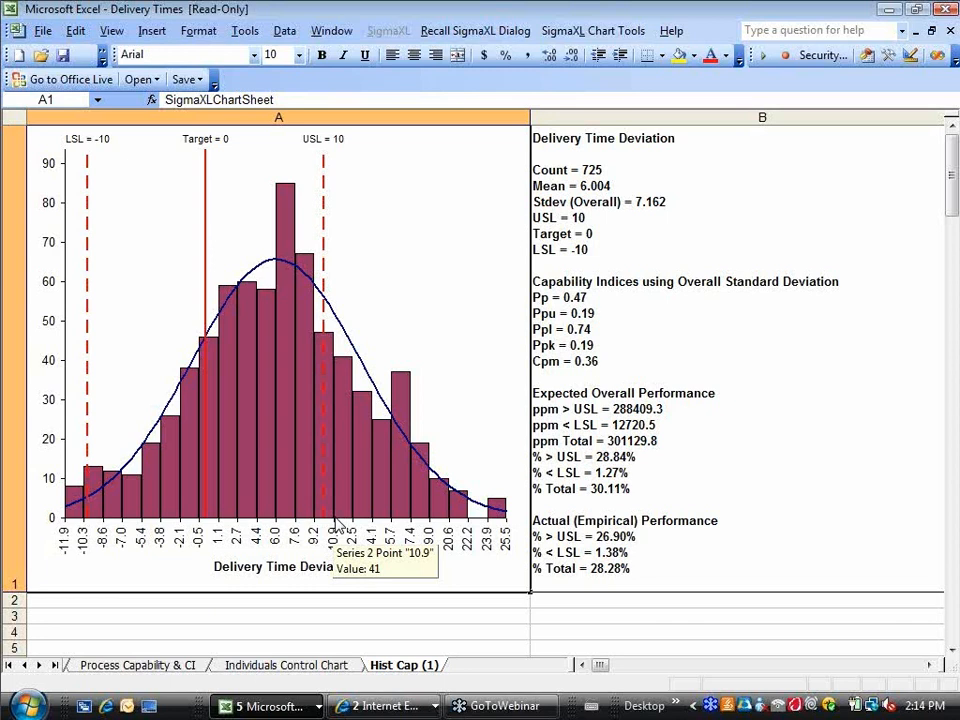
Step: Return to Sheet1 and start a Capability Combination Report (Individuals) on the data range A1:C726 with data labels
{"action": "key", "text": "F4"}
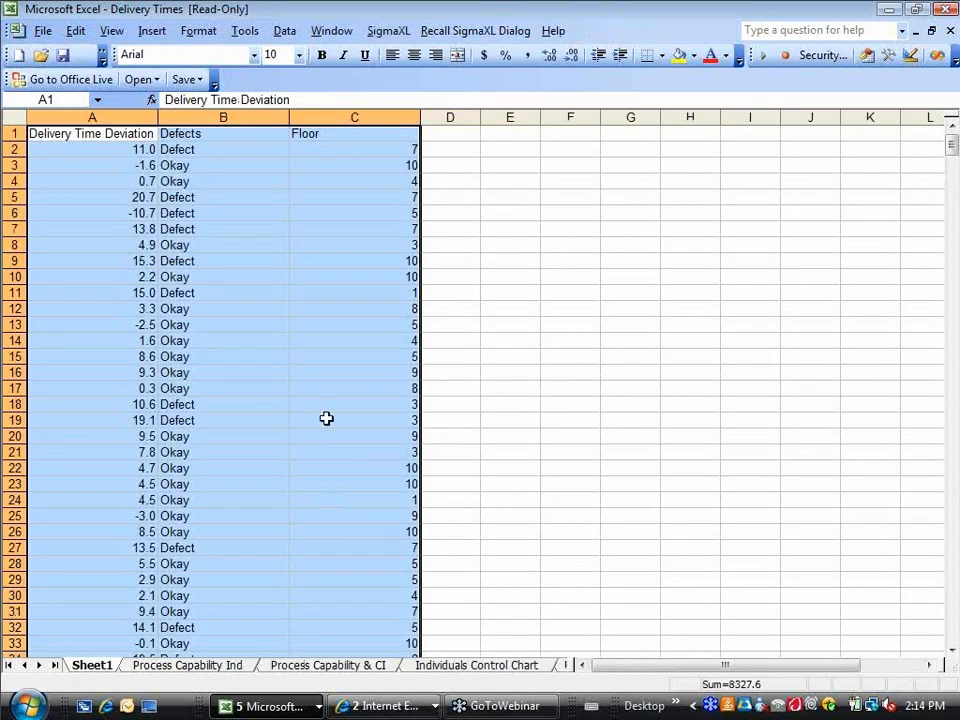
{"action": "left_click", "coordinate": [385, 33]}
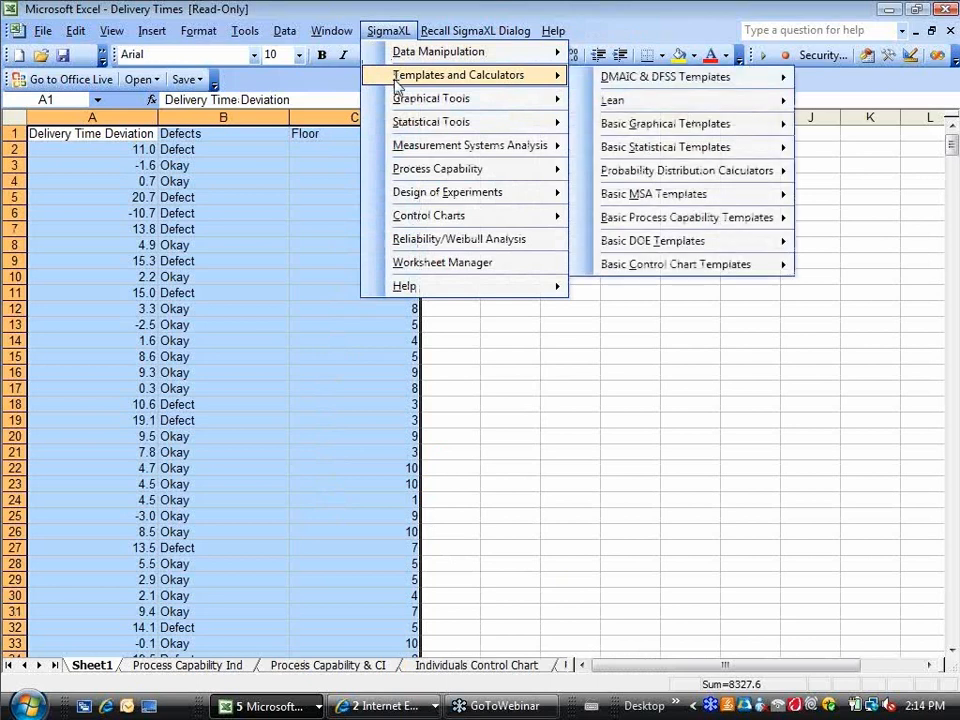
{"action": "mouse_move", "coordinate": [401, 165]}
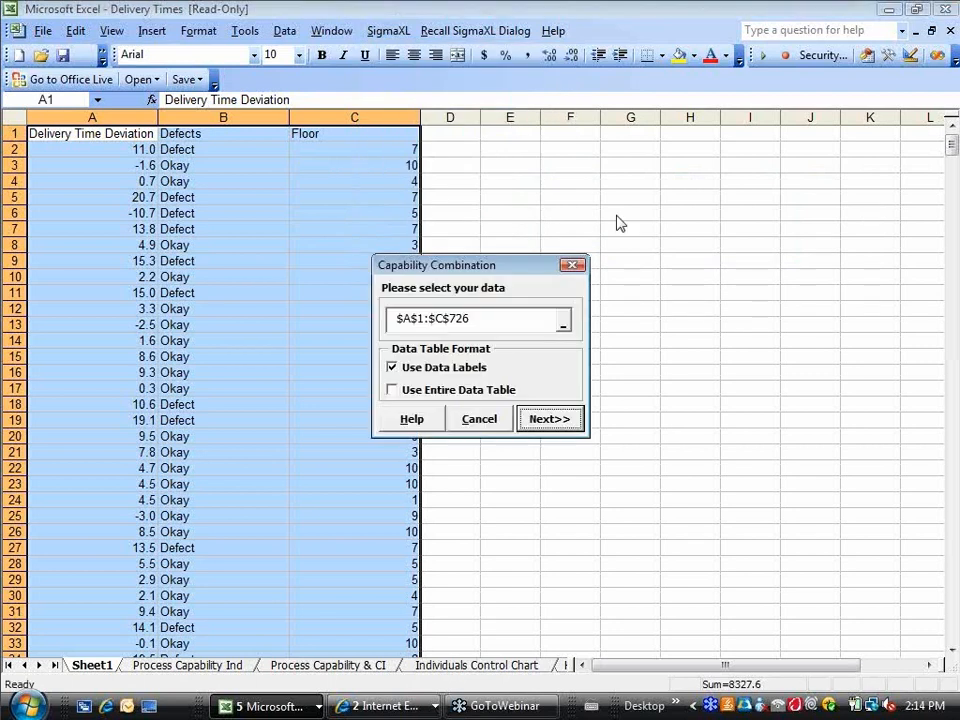
{"action": "left_click", "coordinate": [559, 419]}
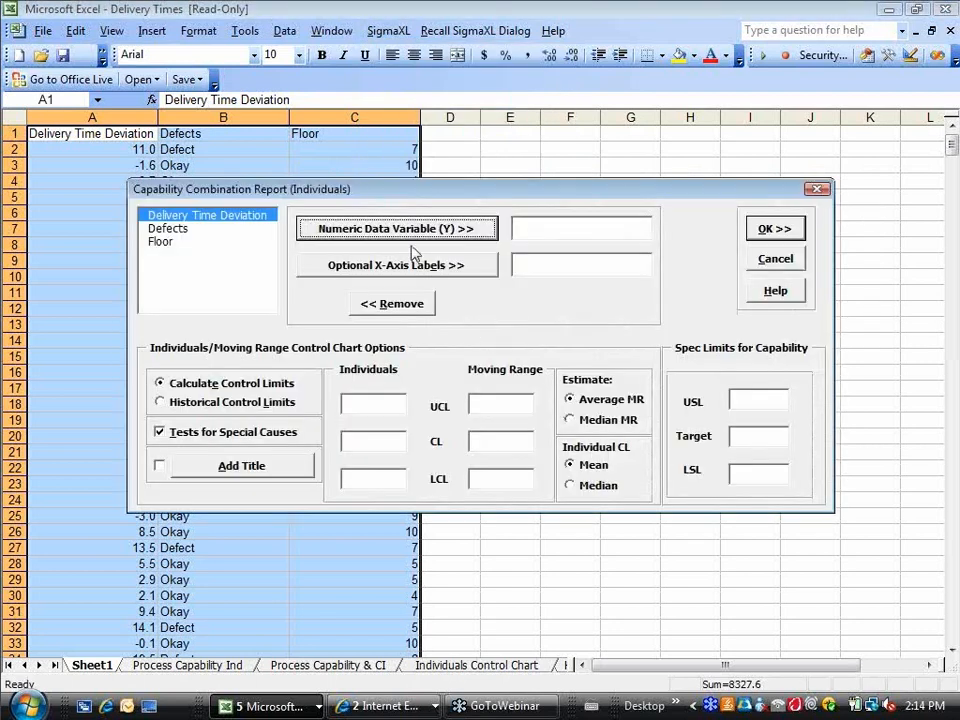
Step: Generate the individuals capability report for Delivery Time Deviation with USL 10, target 0 and LSL -10
{"action": "left_click", "coordinate": [398, 229]}
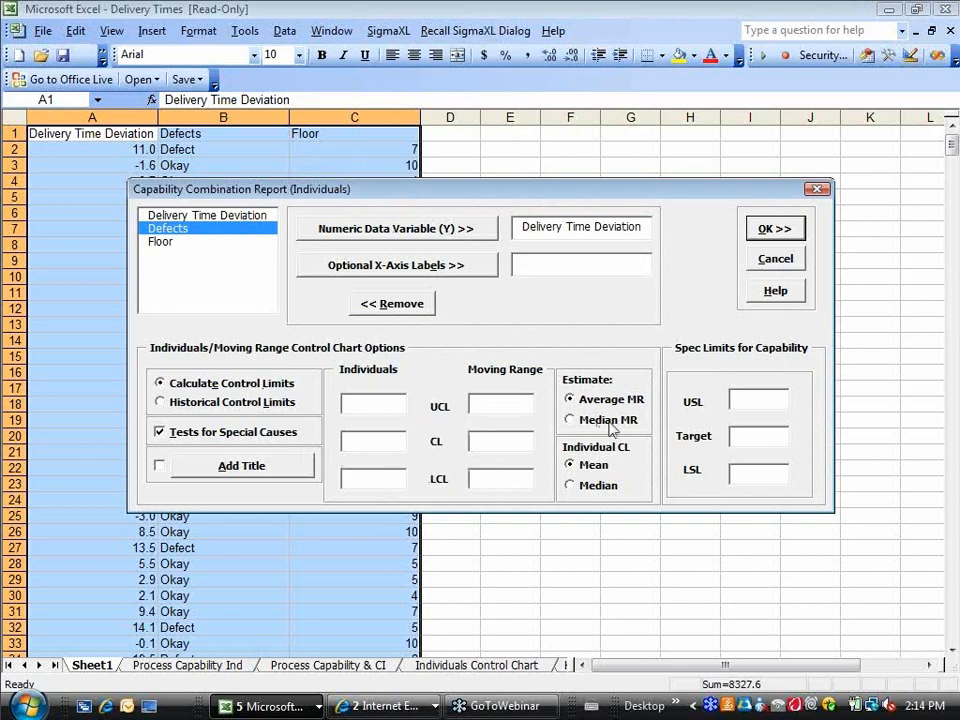
{"action": "left_click", "coordinate": [755, 398]}
{"action": "type", "text": "10"}
{"action": "left_click", "coordinate": [745, 435]}
{"action": "type", "text": "0"}
{"action": "left_click", "coordinate": [743, 473]}
{"action": "type", "text": "-10"}
{"action": "left_click", "coordinate": [758, 229]}
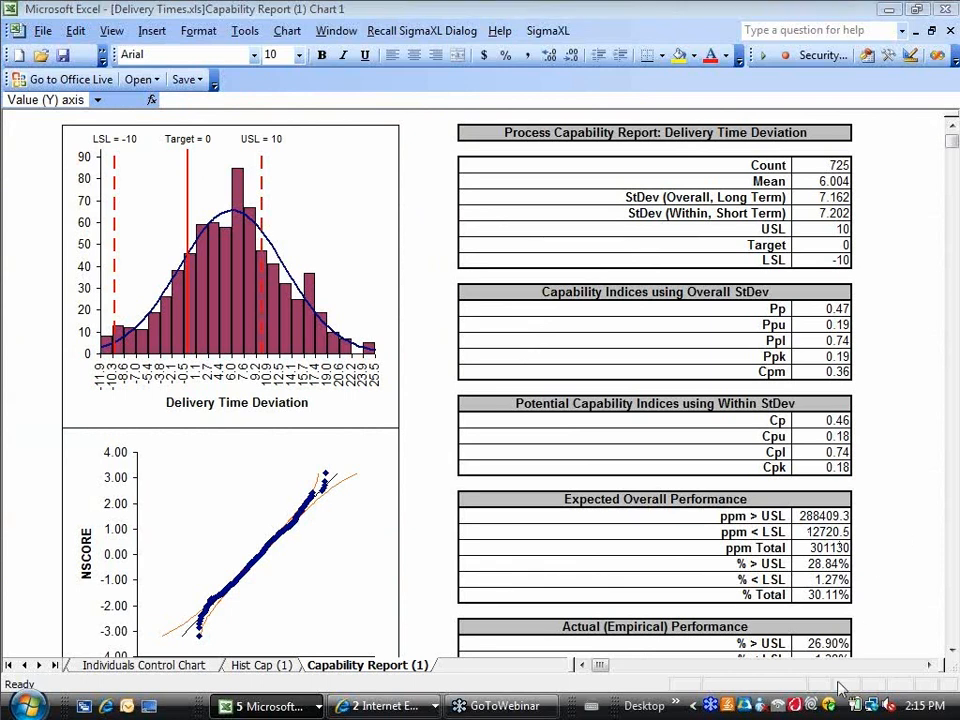
Step: Examine the Delivery Time Deviation report's capability indices, expected and actual performance, normal probability plot and Anderson-Darling normality test
{"action": "left_click", "coordinate": [953, 650]}
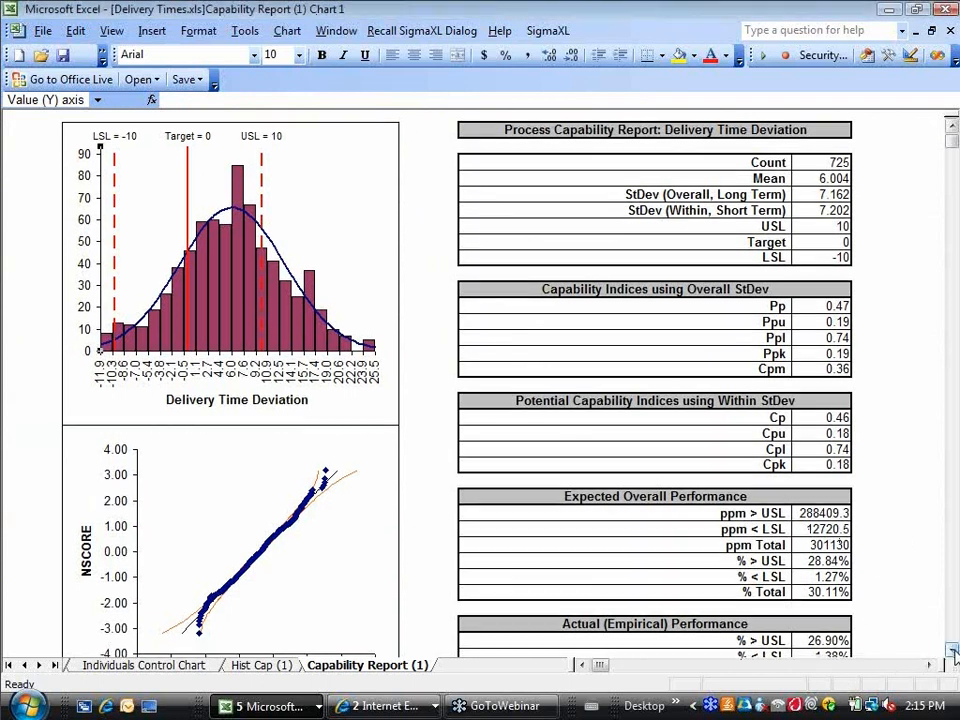
{"action": "left_click", "coordinate": [953, 650]}
{"action": "left_click", "coordinate": [953, 650]}
{"action": "left_click", "coordinate": [953, 652]}
{"action": "left_click", "coordinate": [953, 652]}
{"action": "left_click", "coordinate": [953, 652]}
{"action": "left_click", "coordinate": [953, 652]}
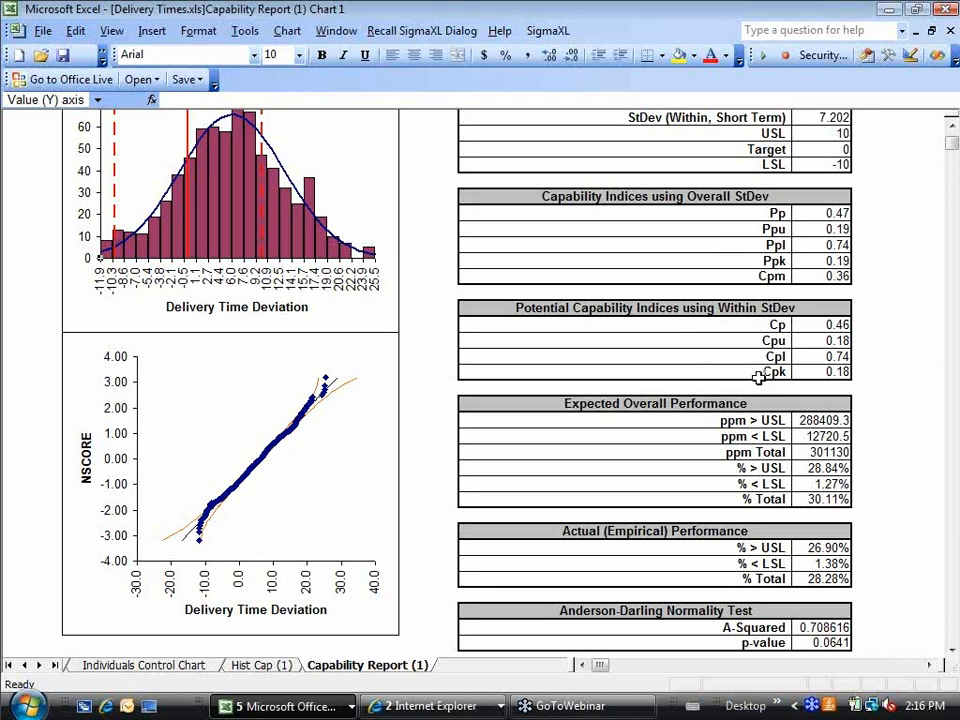
{"action": "left_click", "coordinate": [952, 651]}
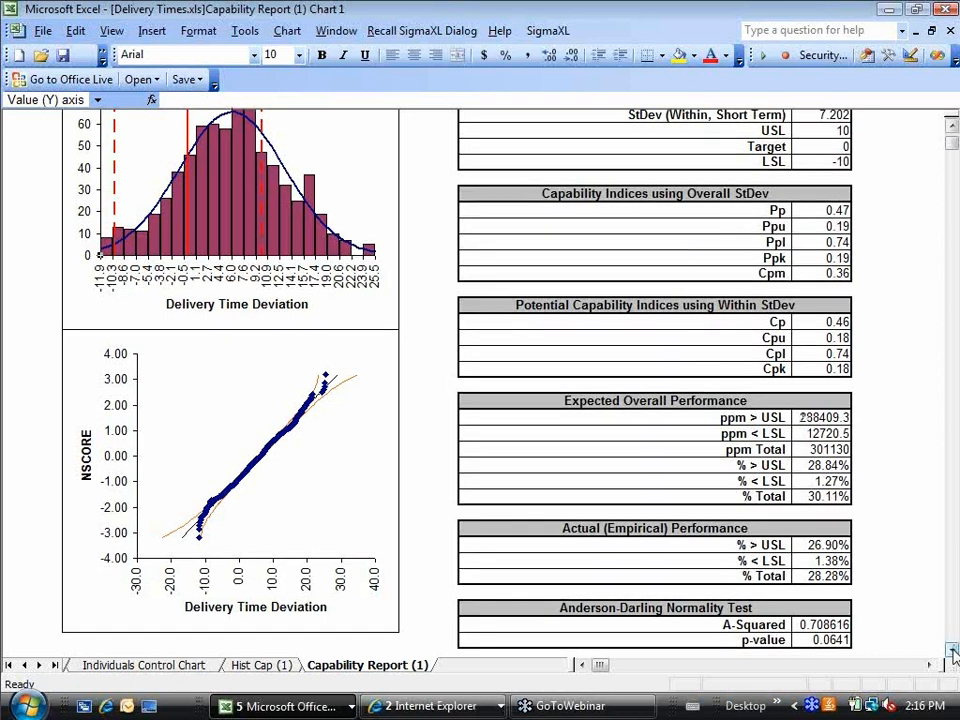
{"action": "left_click", "coordinate": [953, 652]}
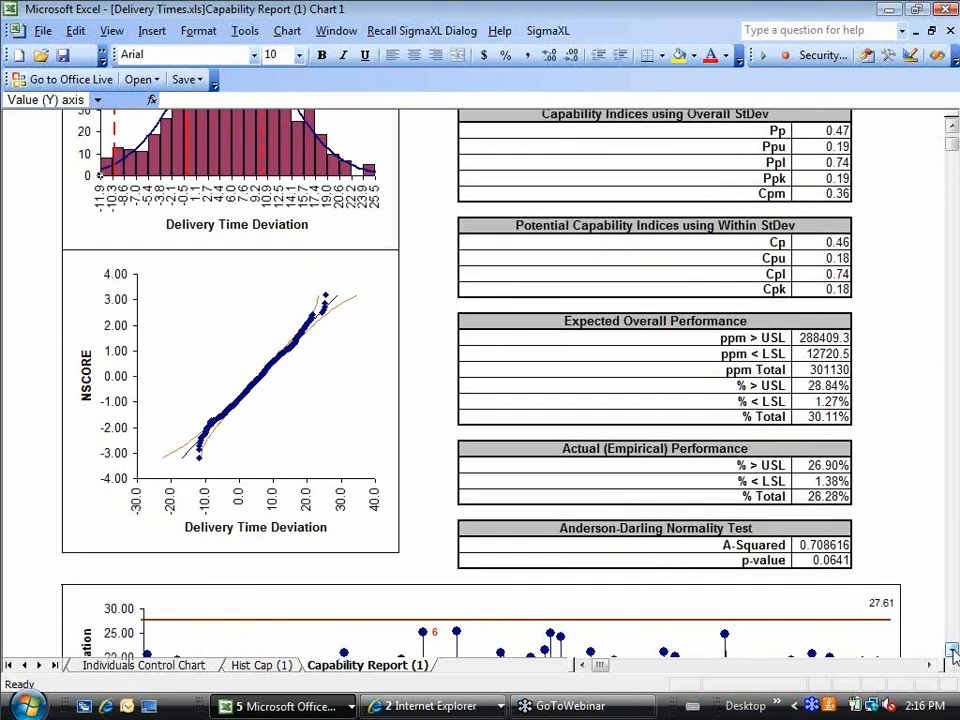
Step: Review the report's Individuals and Moving Range control charts for Delivery Time Deviation, then return to the start of the report
{"action": "left_click", "coordinate": [953, 652]}
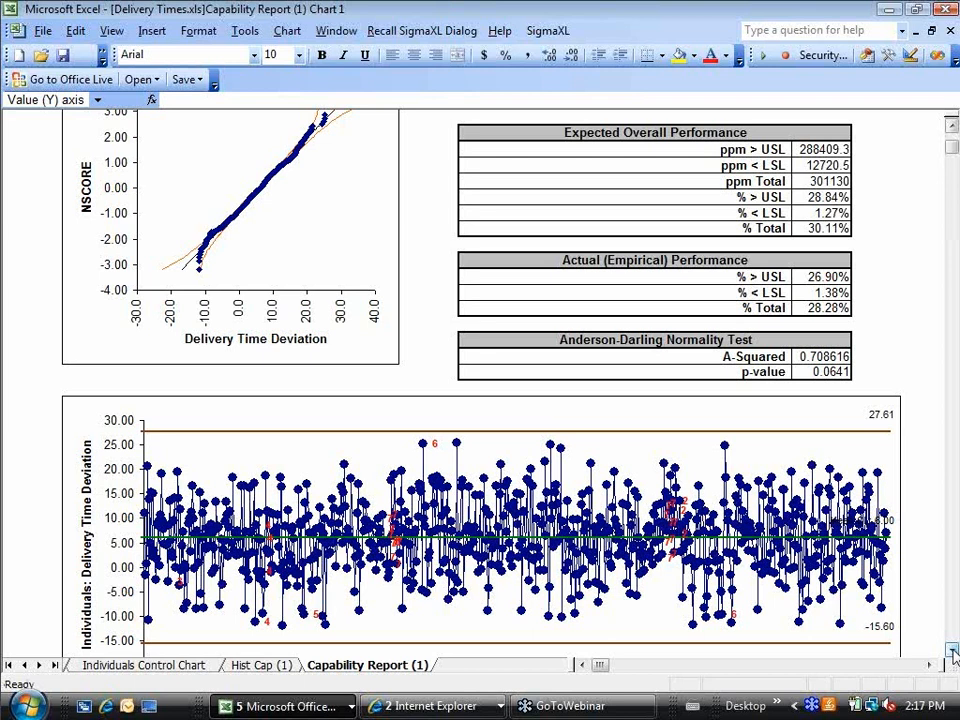
{"action": "left_click", "coordinate": [952, 652]}
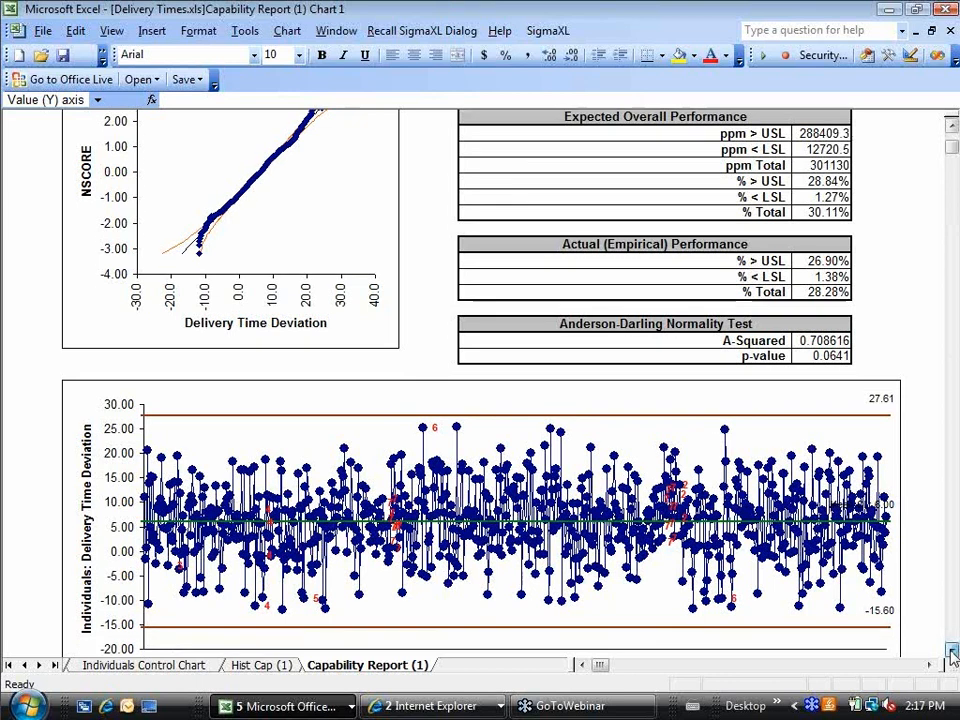
{"action": "left_click_drag", "start_coordinate": [952, 652], "coordinate": [952, 652]}
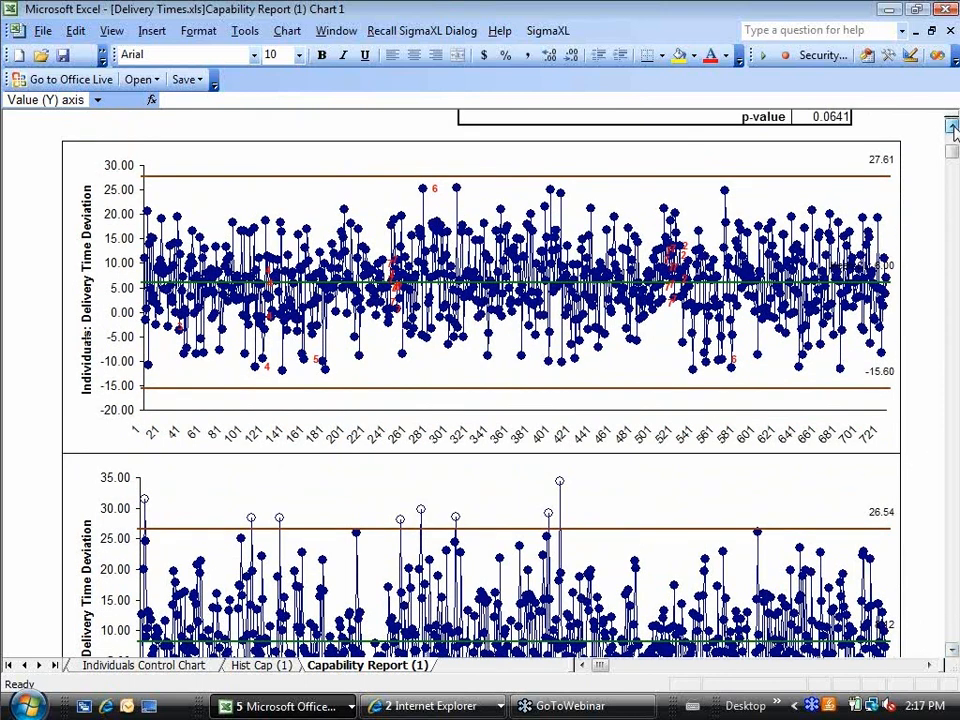
{"action": "left_click_drag", "start_coordinate": [952, 125], "coordinate": [953, 131]}
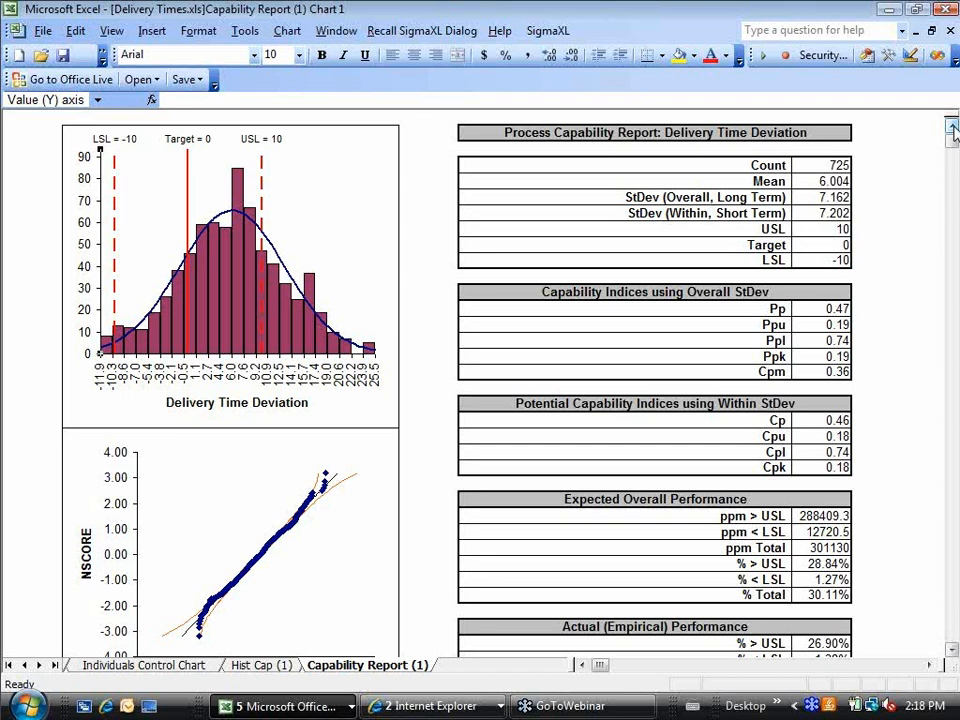
Step: Switch to the open Nonnormal Cycle Time2 workbook
{"action": "key", "text": "alt+Tab"}
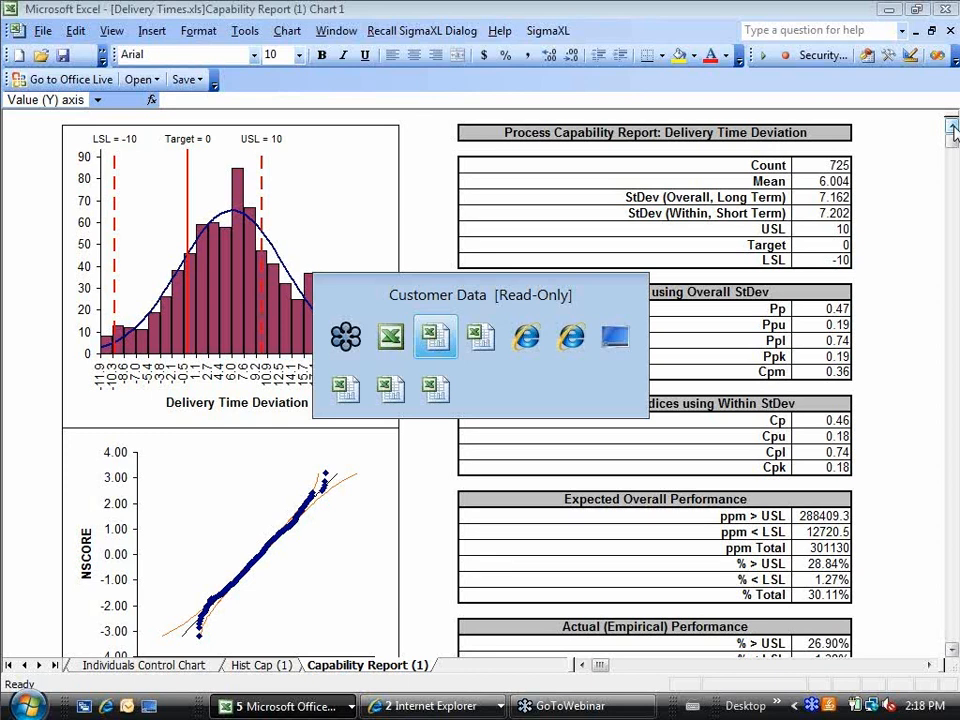
{"action": "key", "text": "alt+Tab"}
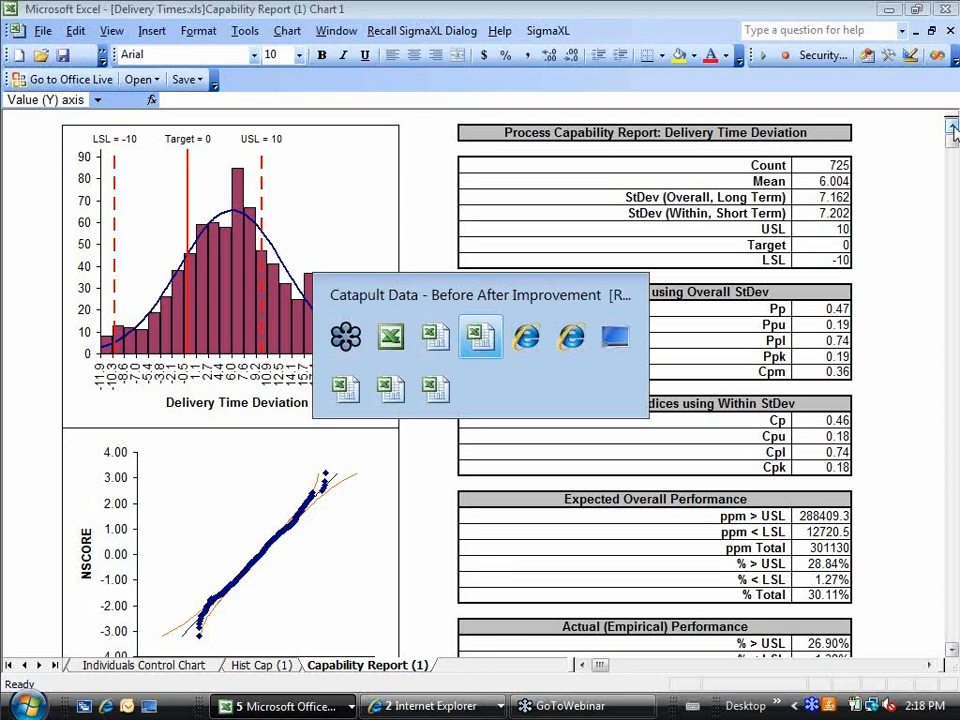
{"action": "key", "text": "alt+Tab"}
{"action": "key", "text": "alt+Tab"}
{"action": "key", "text": "alt+Tab"}
{"action": "key", "text": "alt+Tab"}
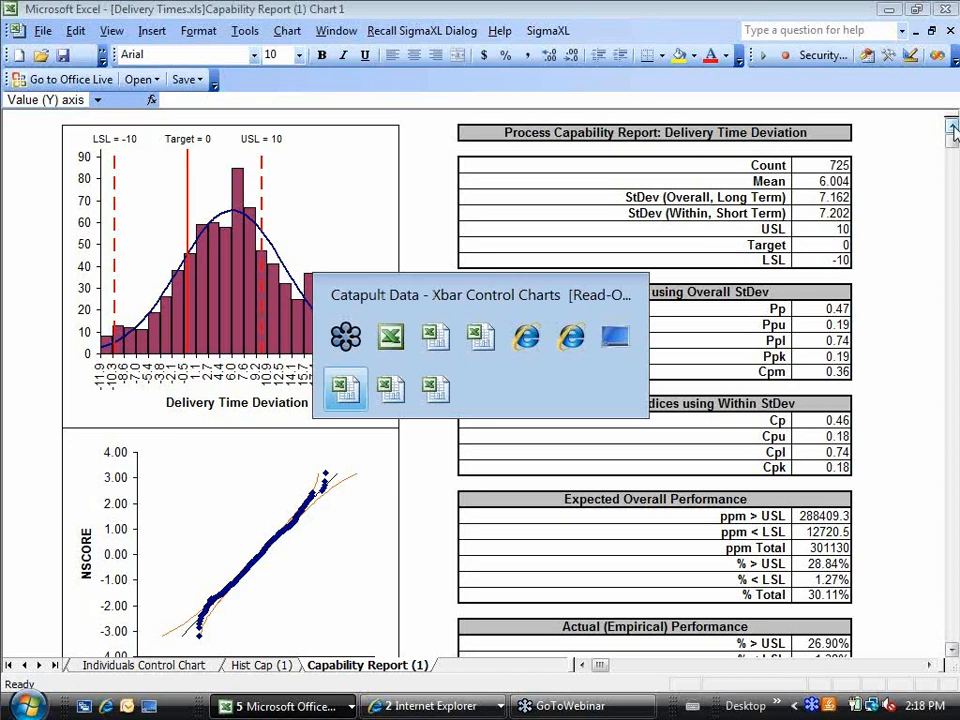
{"action": "key", "text": "alt+Tab"}
{"action": "key", "text": "alt+Tab"}
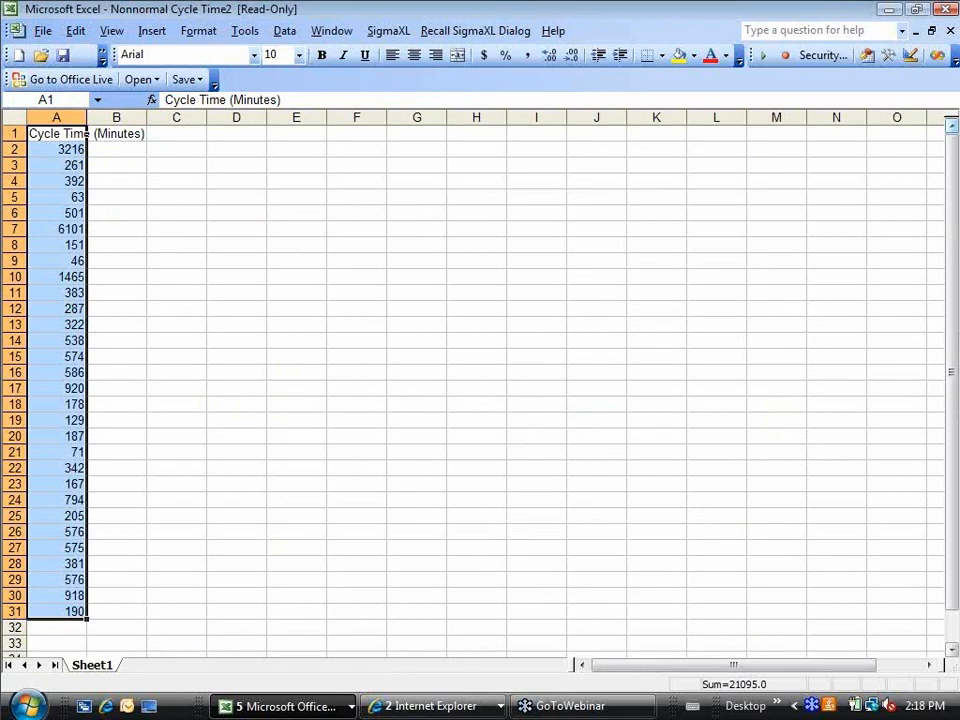
Step: Create a normal probability plot of Cycle Time (Minutes) from the range A1:A31 with data labels
{"action": "left_click", "coordinate": [404, 32]}
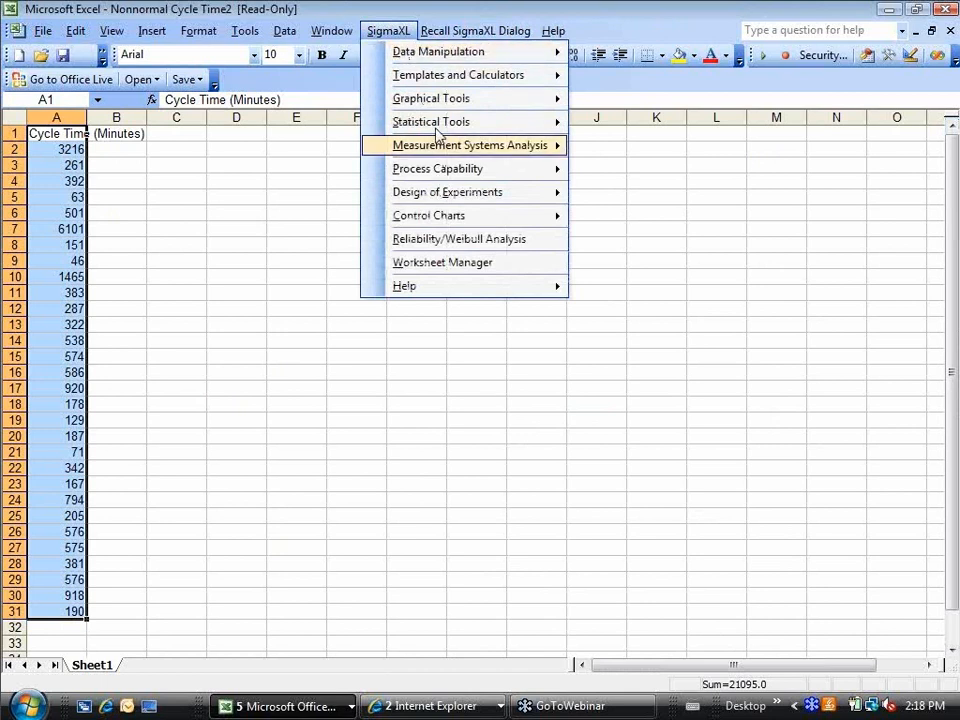
{"action": "mouse_move", "coordinate": [440, 108]}
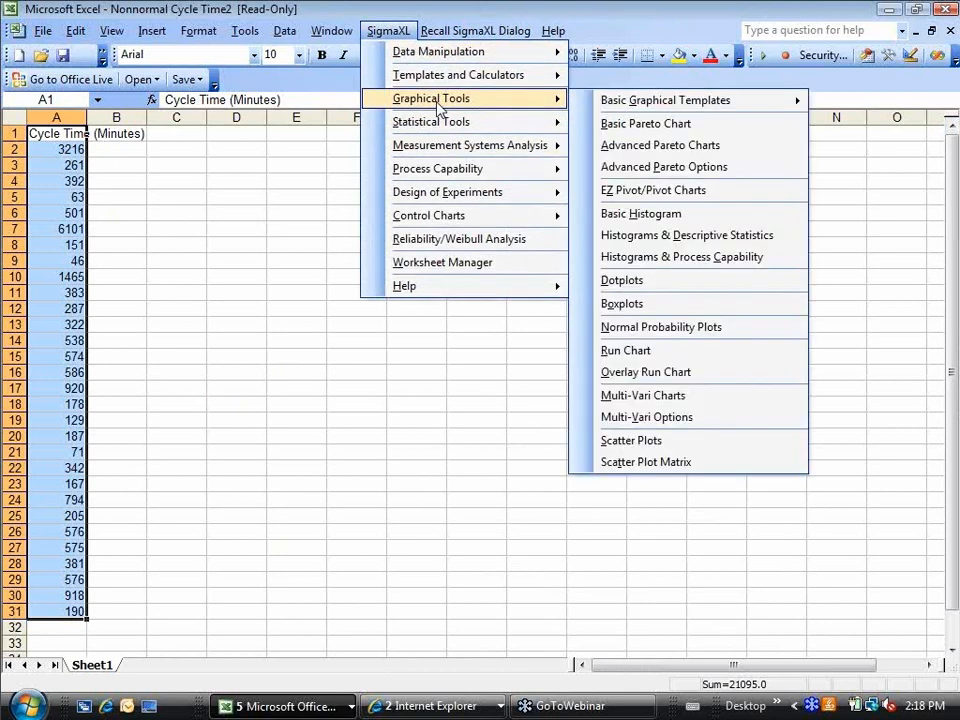
{"action": "left_click", "coordinate": [680, 330]}
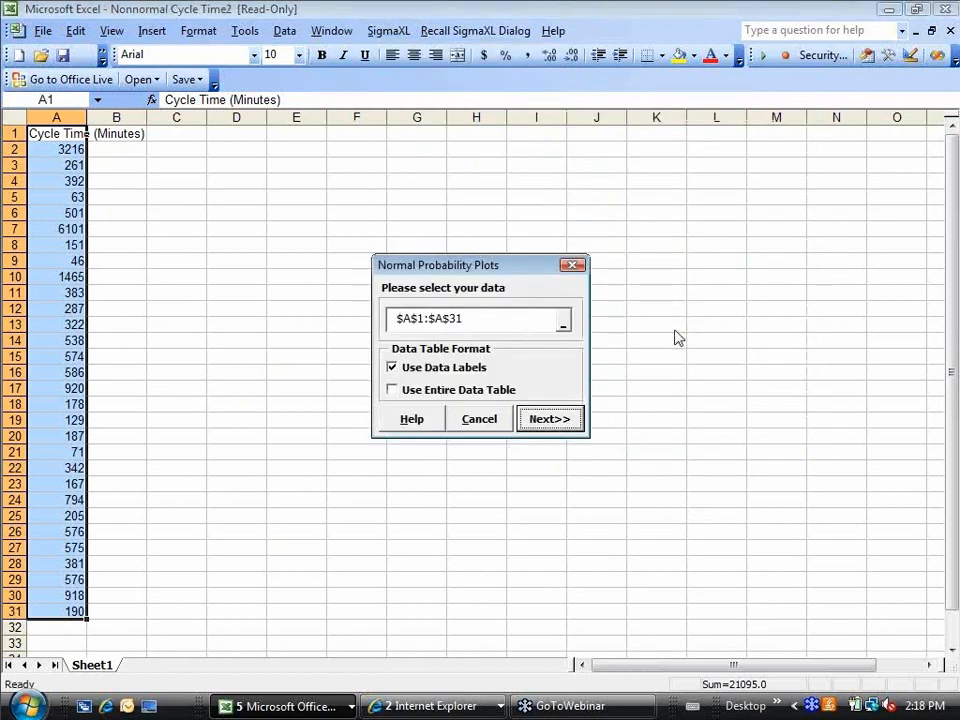
{"action": "left_click", "coordinate": [556, 421]}
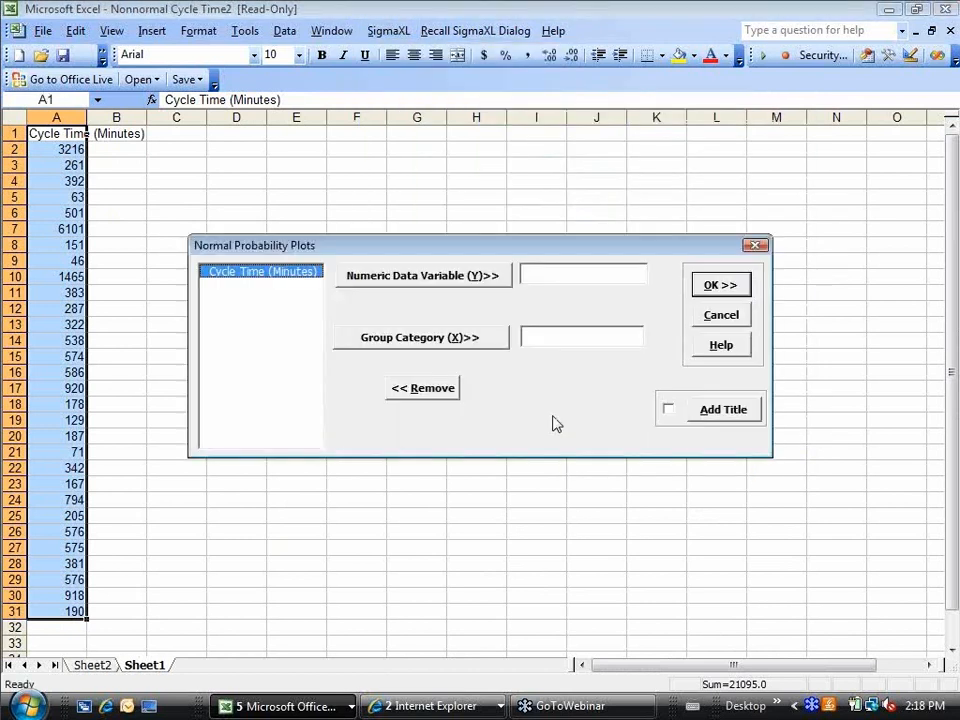
{"action": "left_click", "coordinate": [429, 276]}
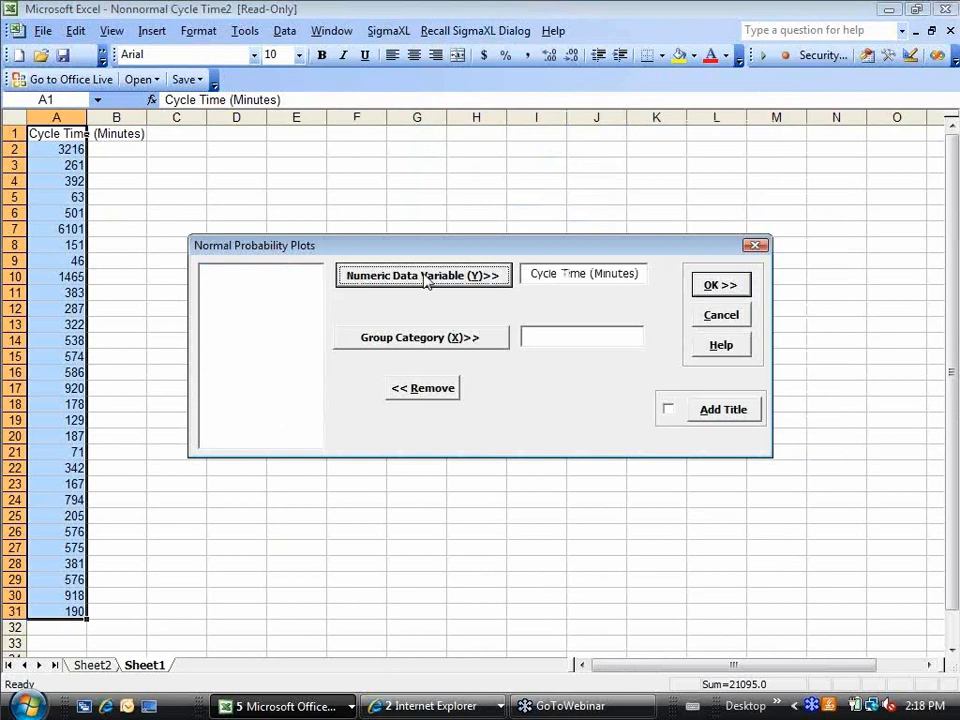
{"action": "left_click", "coordinate": [720, 285]}
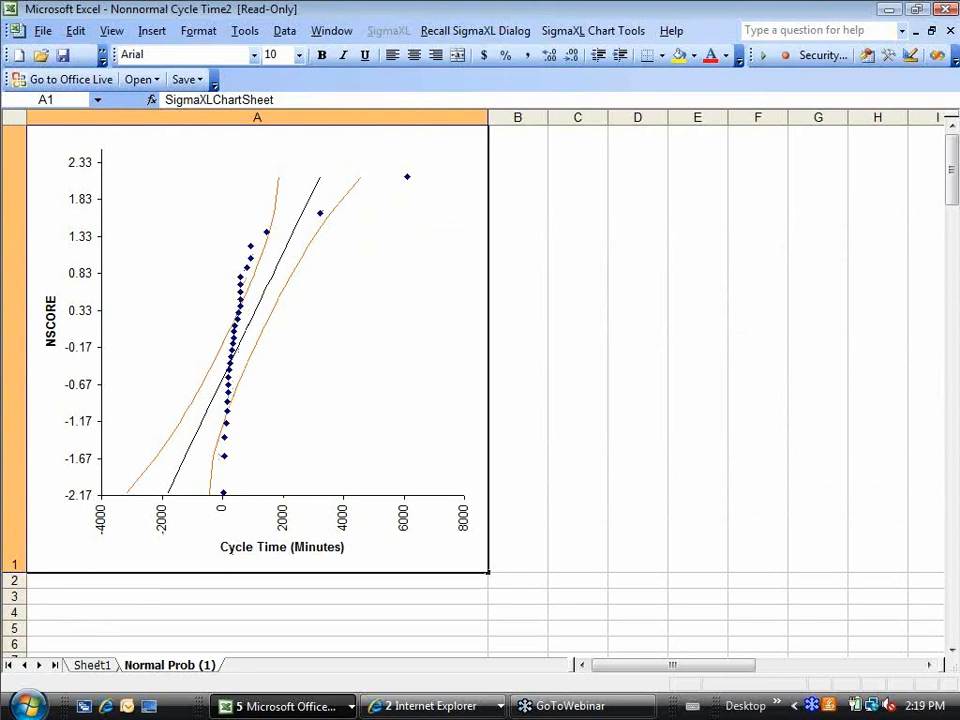
Step: From the Sheet1 data, generate a histogram with descriptive statistics for Cycle Time (Minutes), with normal curve and 95.0 confidence level
{"action": "left_click", "coordinate": [80, 666]}
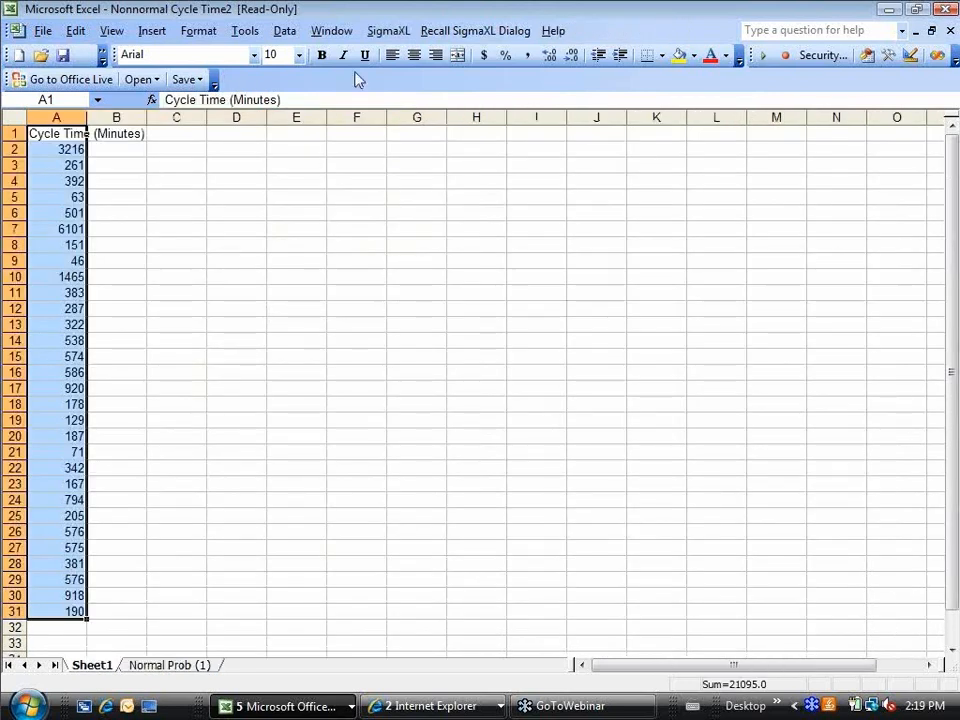
{"action": "left_click", "coordinate": [388, 31]}
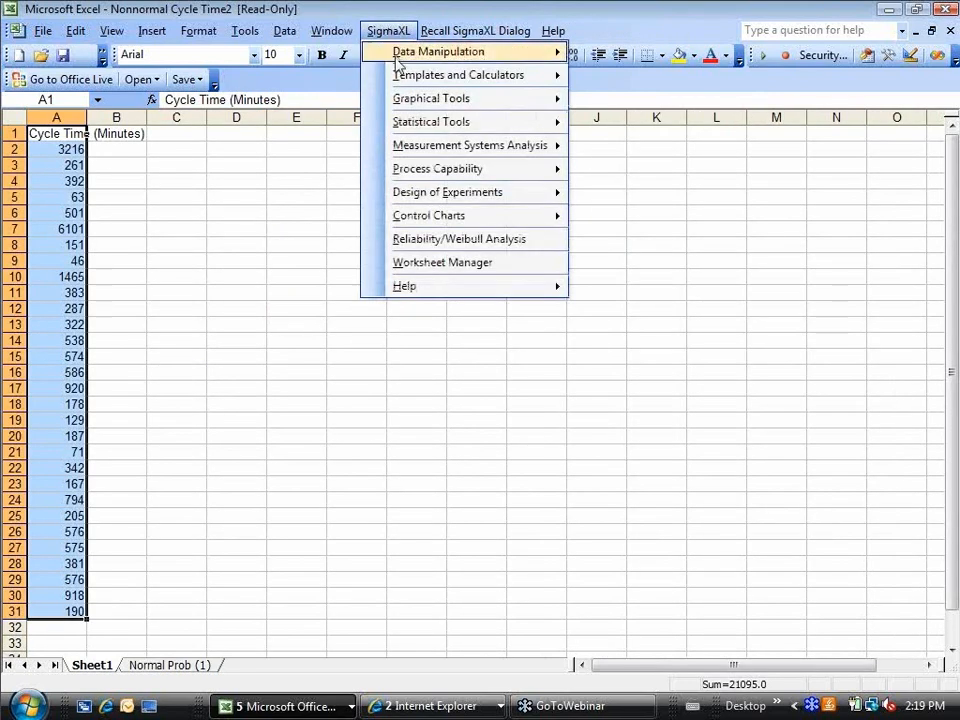
{"action": "mouse_move", "coordinate": [409, 105]}
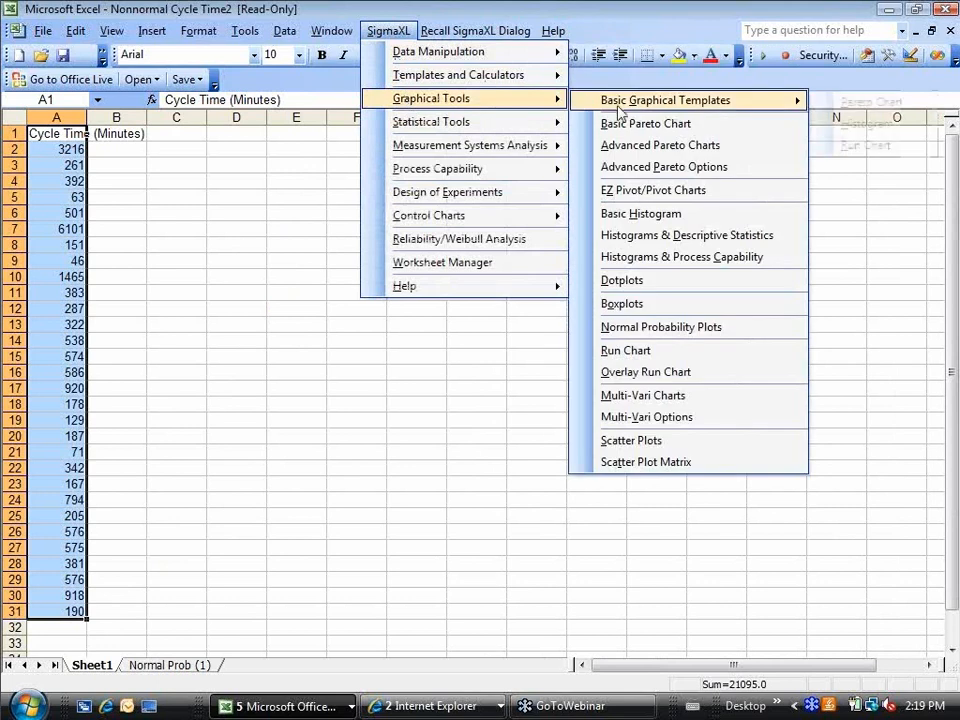
{"action": "left_click", "coordinate": [640, 235]}
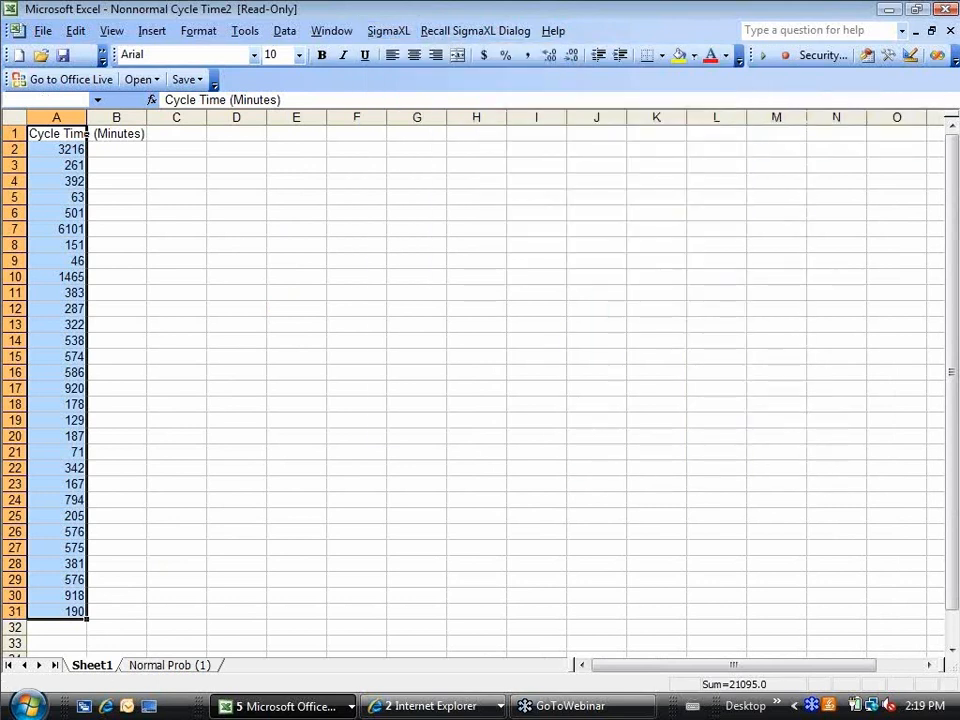
{"action": "left_click", "coordinate": [546, 418]}
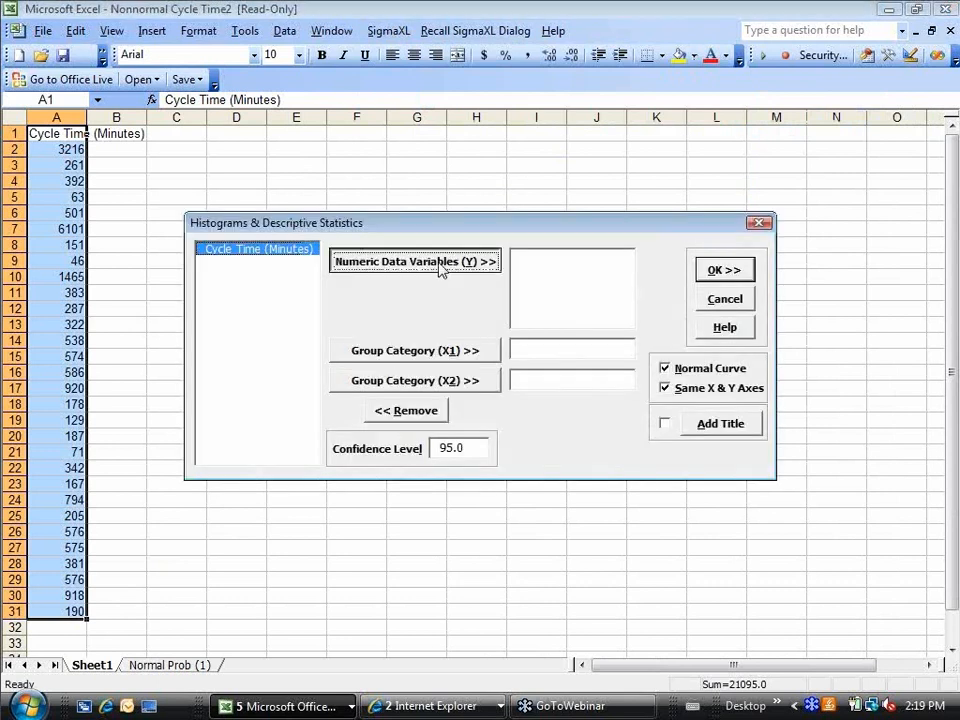
{"action": "left_click", "coordinate": [439, 266]}
{"action": "left_click", "coordinate": [724, 270]}
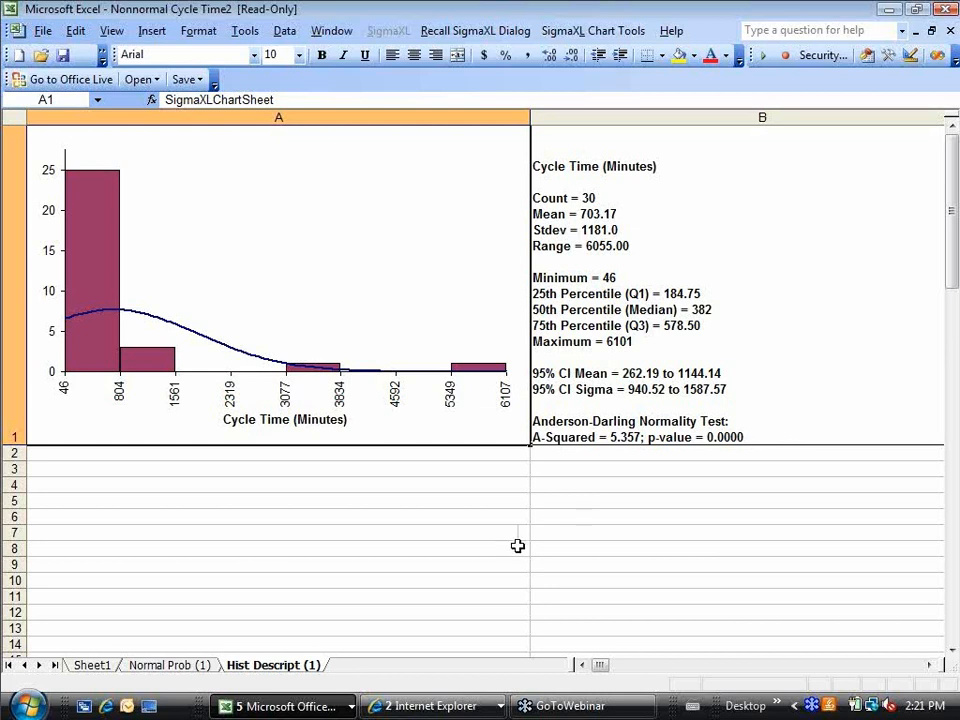
Step: From Sheet1's A1:A31, generate a Capability Combination Report (Individuals) for Cycle Time (Minutes) with USL 1000 and no target or LSL
{"action": "left_click", "coordinate": [92, 666]}
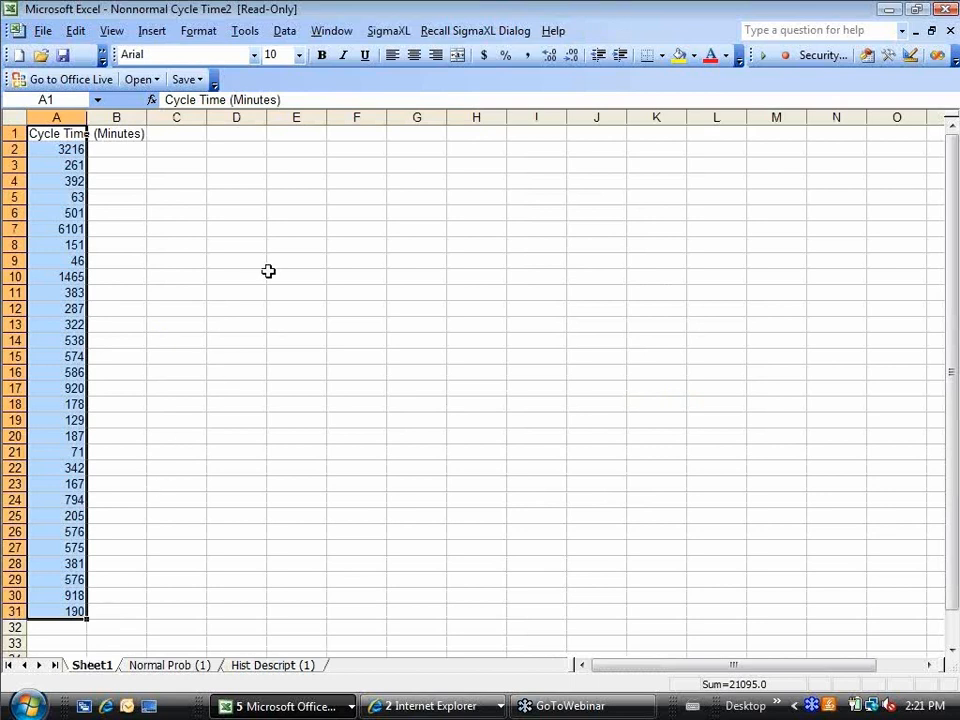
{"action": "left_click", "coordinate": [386, 31]}
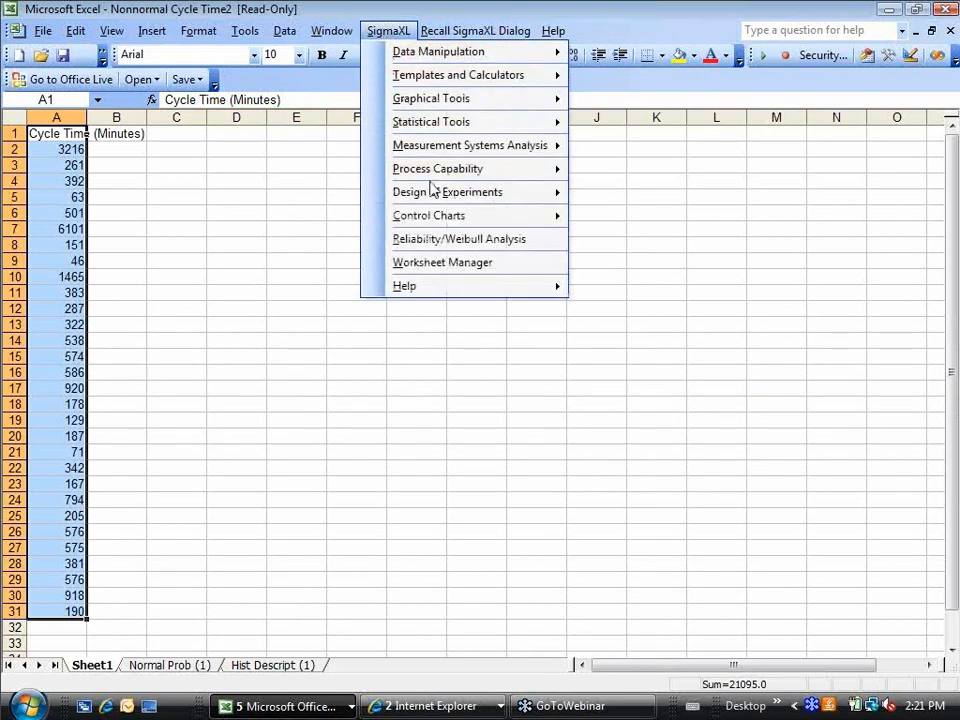
{"action": "mouse_move", "coordinate": [432, 181]}
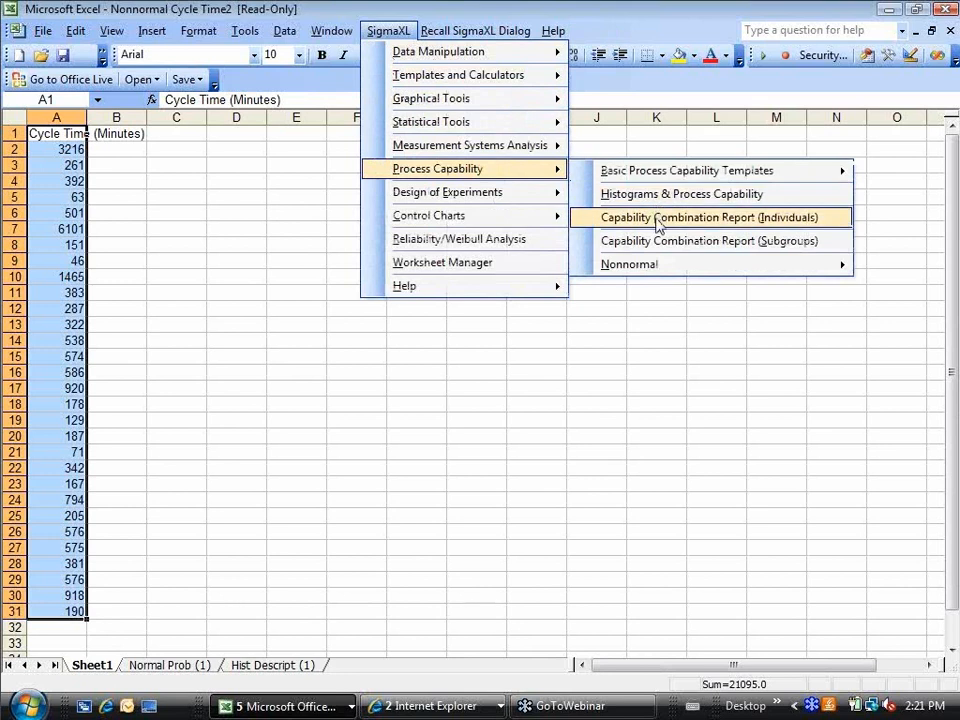
{"action": "left_click", "coordinate": [658, 224]}
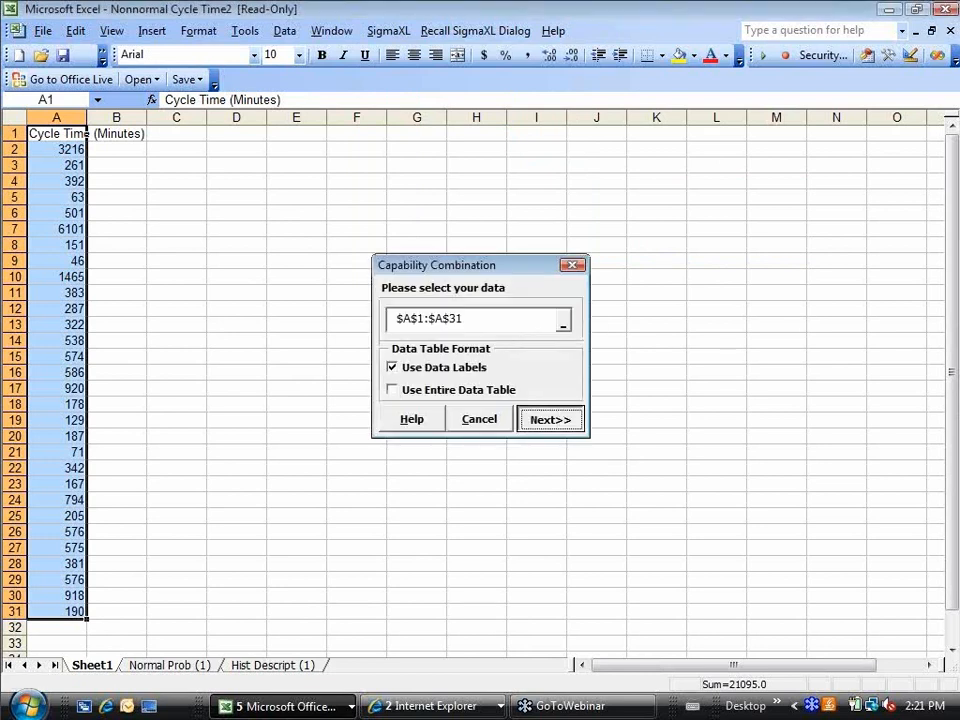
{"action": "left_click", "coordinate": [550, 419]}
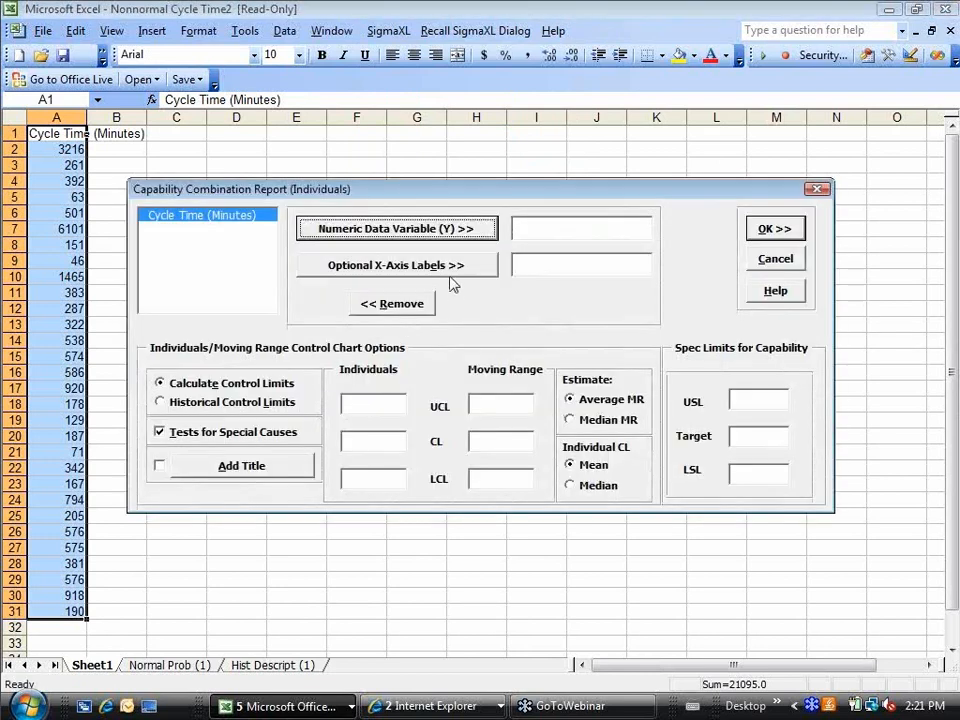
{"action": "left_click", "coordinate": [441, 229]}
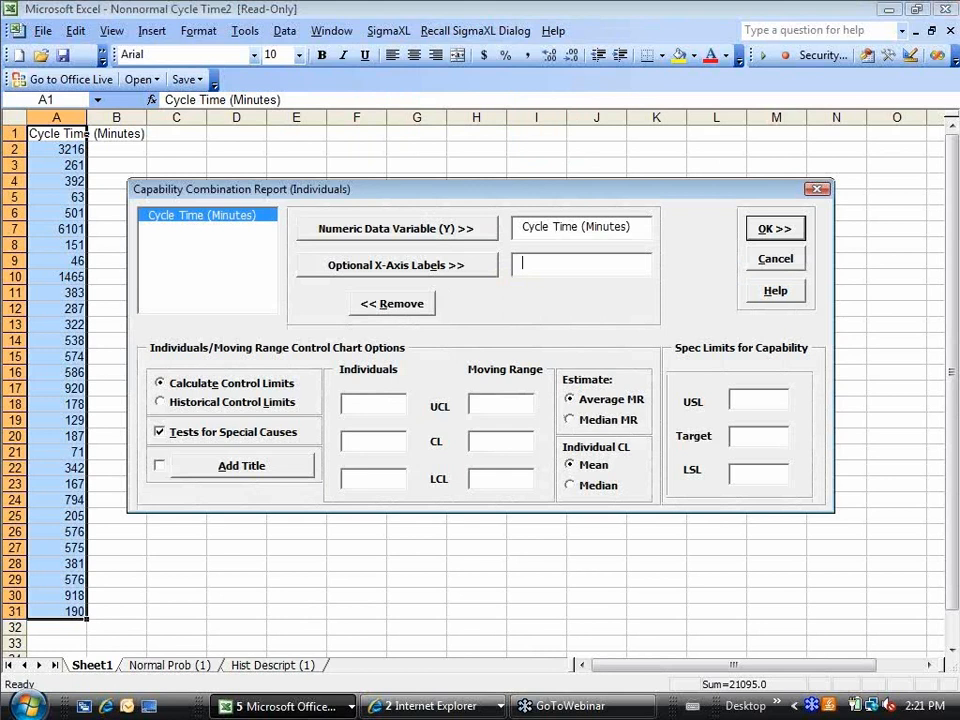
{"action": "left_click", "coordinate": [754, 400]}
{"action": "type", "text": "1000"}
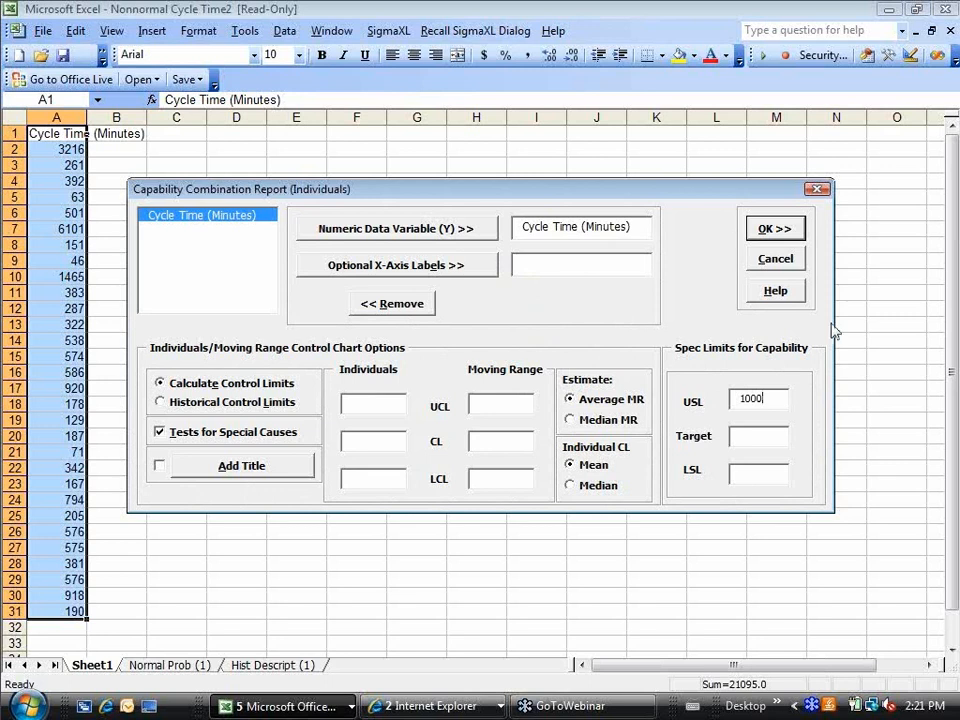
{"action": "left_click", "coordinate": [784, 236]}
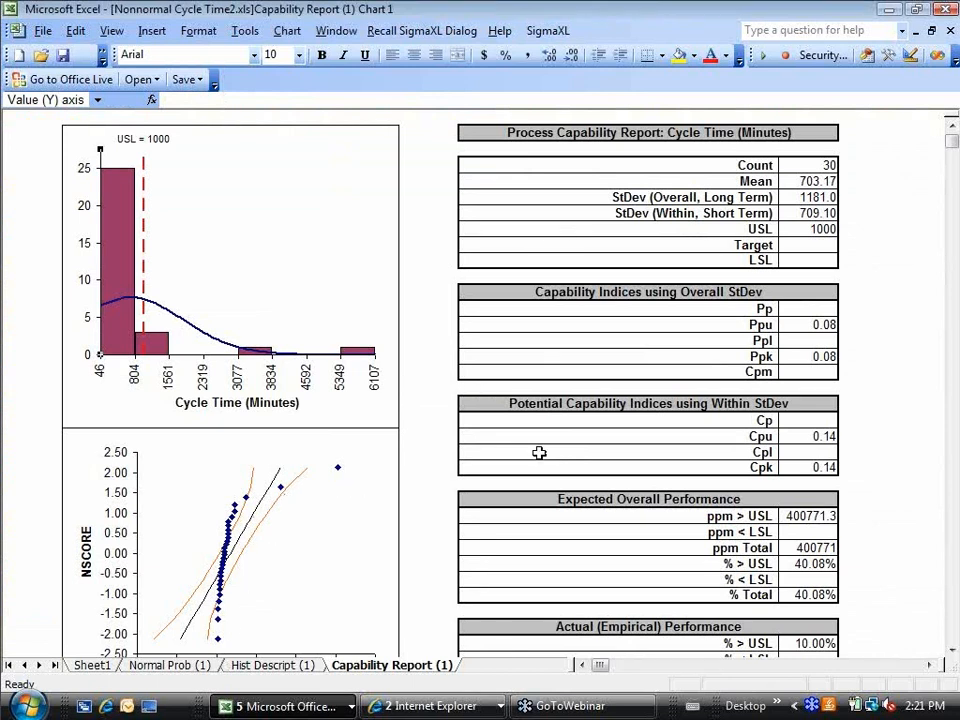
Step: Compare the Cycle Time report's expected overall performance with its actual performance and check the Anderson-Darling normality test
{"action": "left_click", "coordinate": [952, 652]}
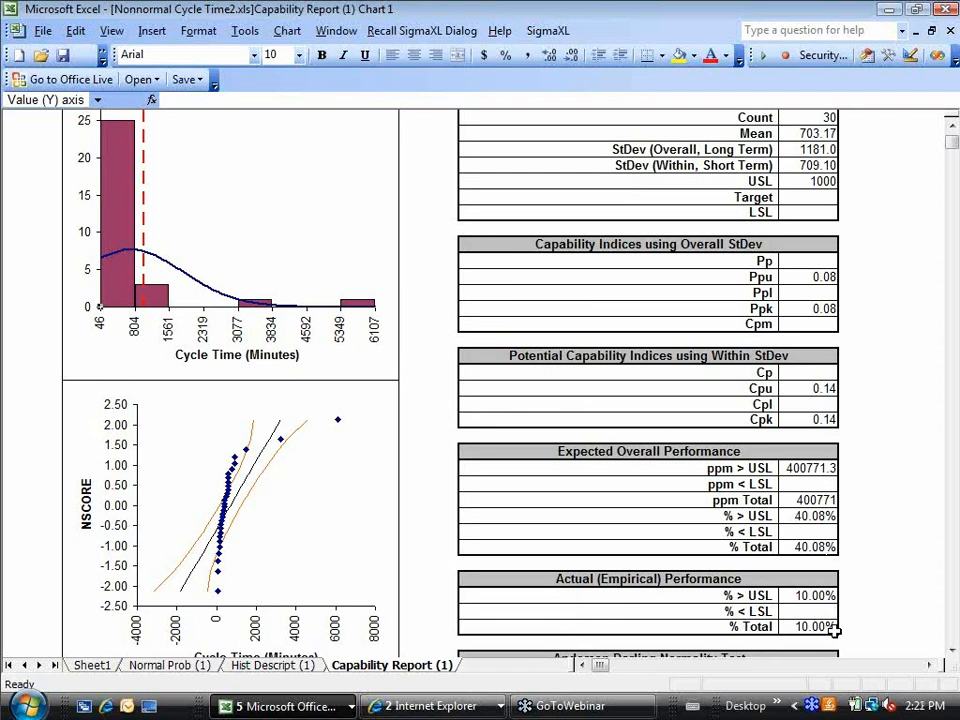
{"action": "left_click", "coordinate": [951, 651]}
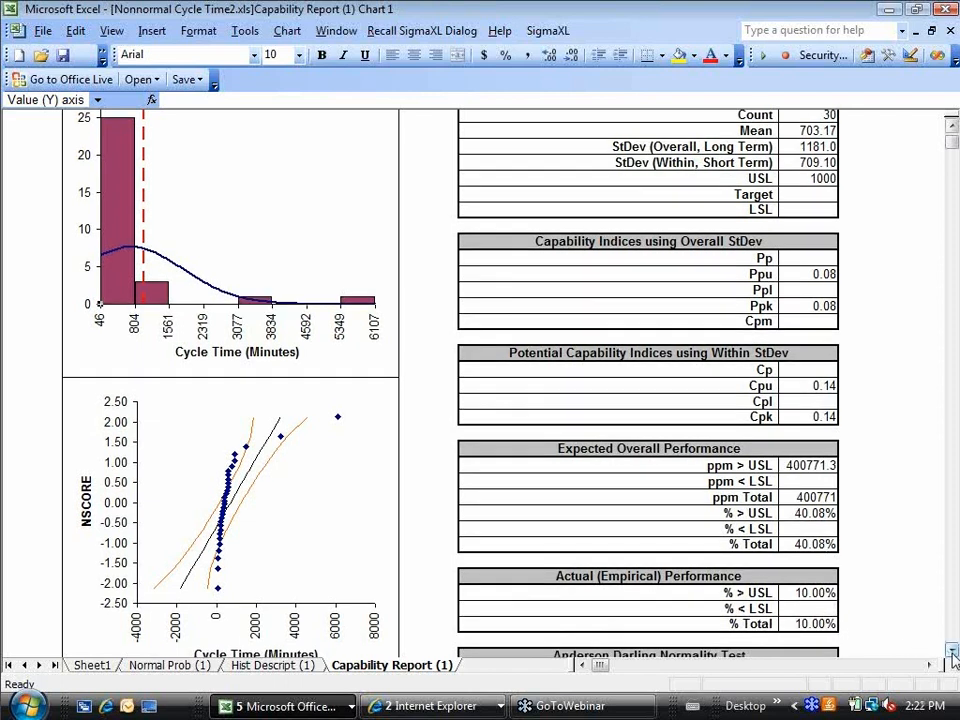
{"action": "left_click", "coordinate": [952, 652]}
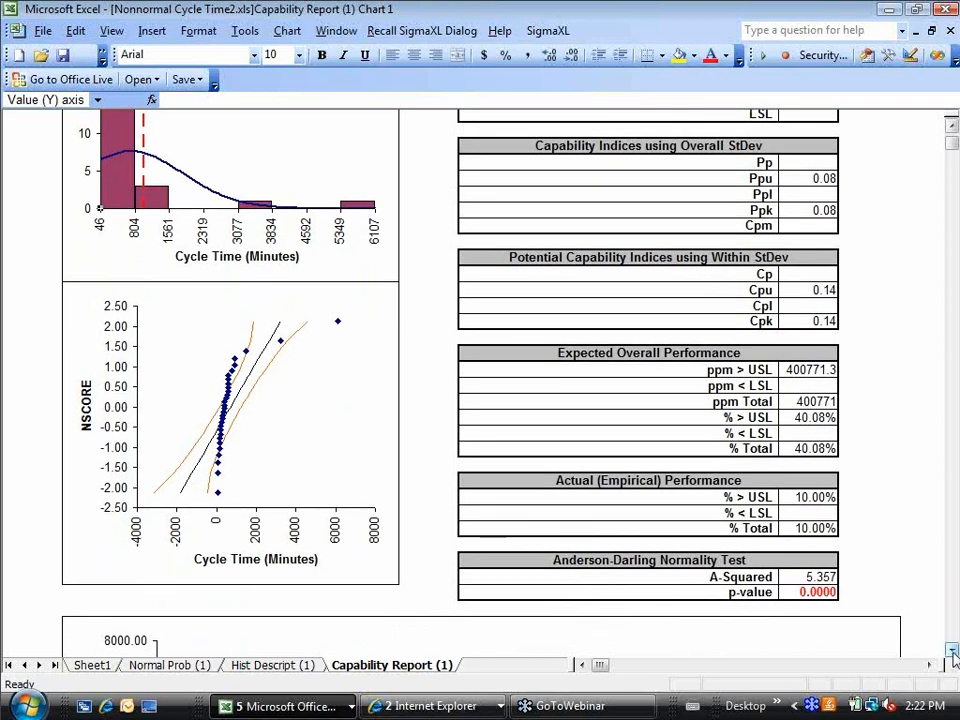
Step: Examine the individuals control chart of Cycle Time (Minutes) and its special-cause signals in the capability report
{"action": "left_click", "coordinate": [952, 652]}
{"action": "left_click_drag", "start_coordinate": [952, 652], "coordinate": [952, 652]}
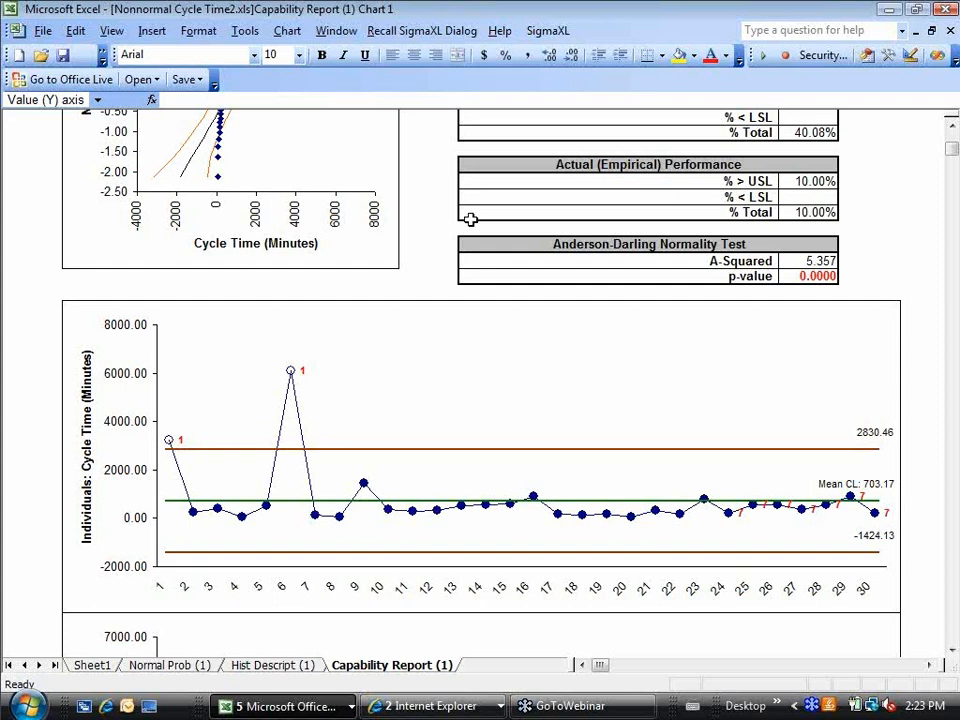
{"action": "left_click_drag", "start_coordinate": [951, 137], "coordinate": [951, 137]}
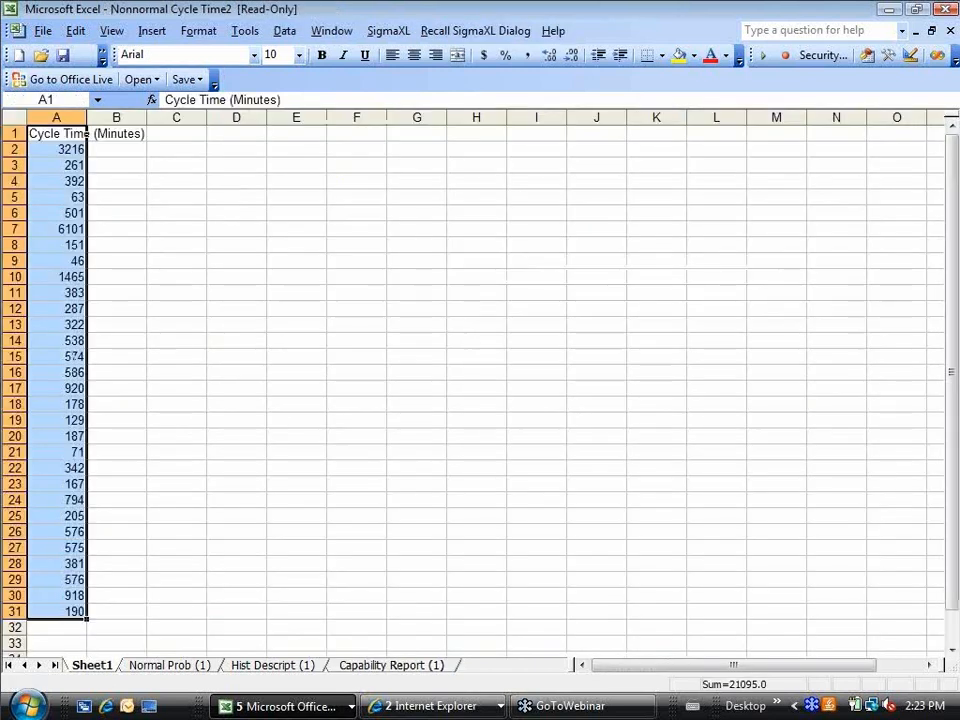
Step: Set up a nonnormal Capability Combination Report (Individuals) on Sheet1's A1:A31 with data labels, using Cycle Time (Minutes) as the numeric variable
{"action": "left_click", "coordinate": [388, 34]}
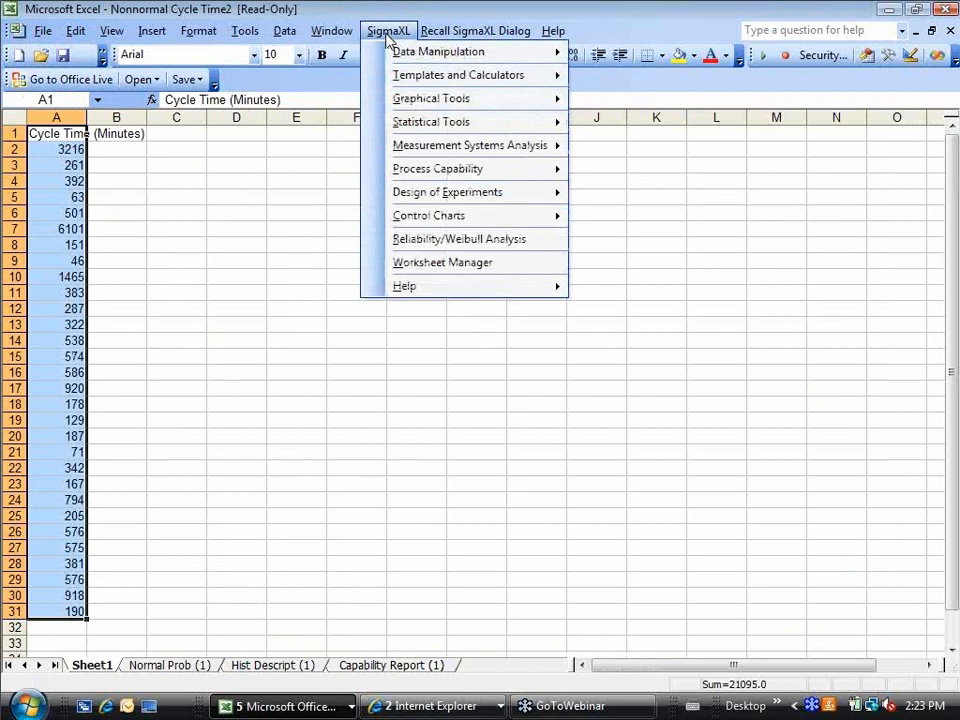
{"action": "mouse_move", "coordinate": [411, 176]}
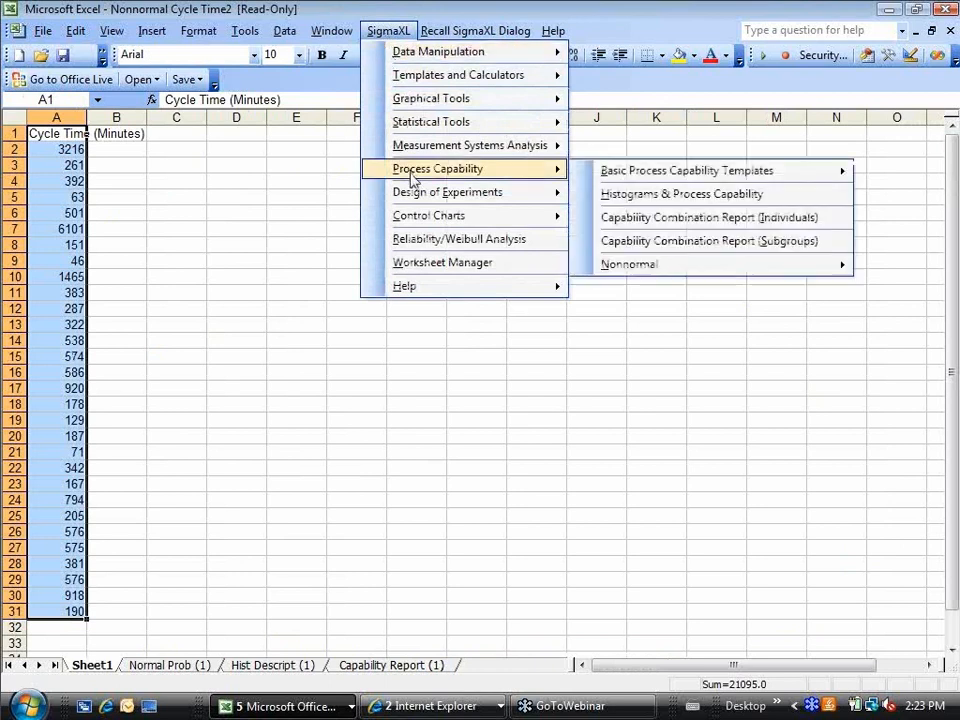
{"action": "mouse_move", "coordinate": [618, 275]}
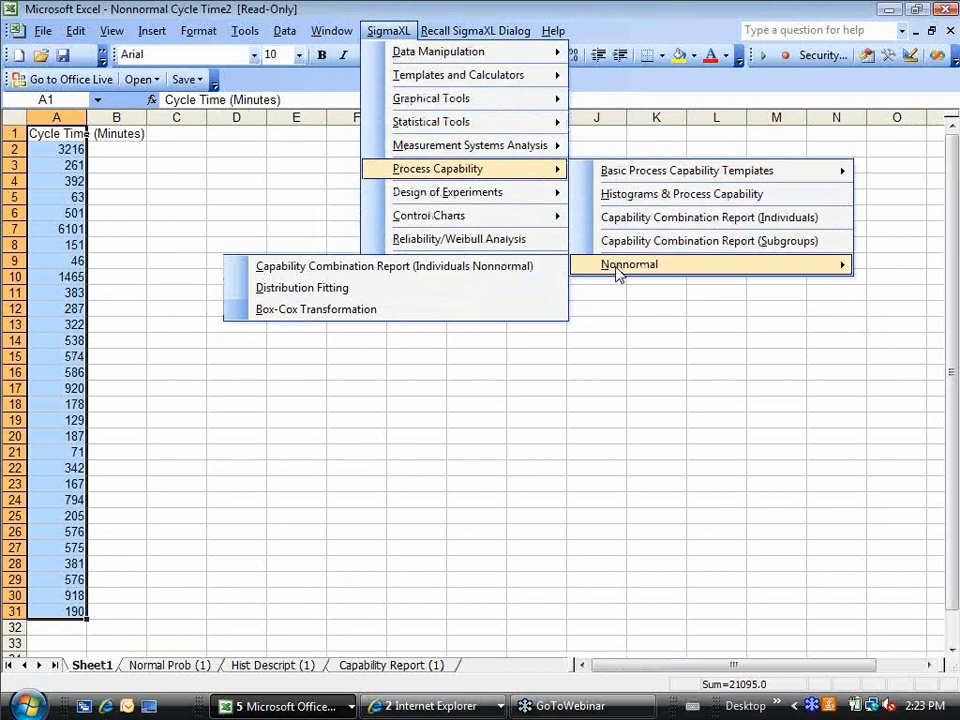
{"action": "left_click", "coordinate": [535, 270]}
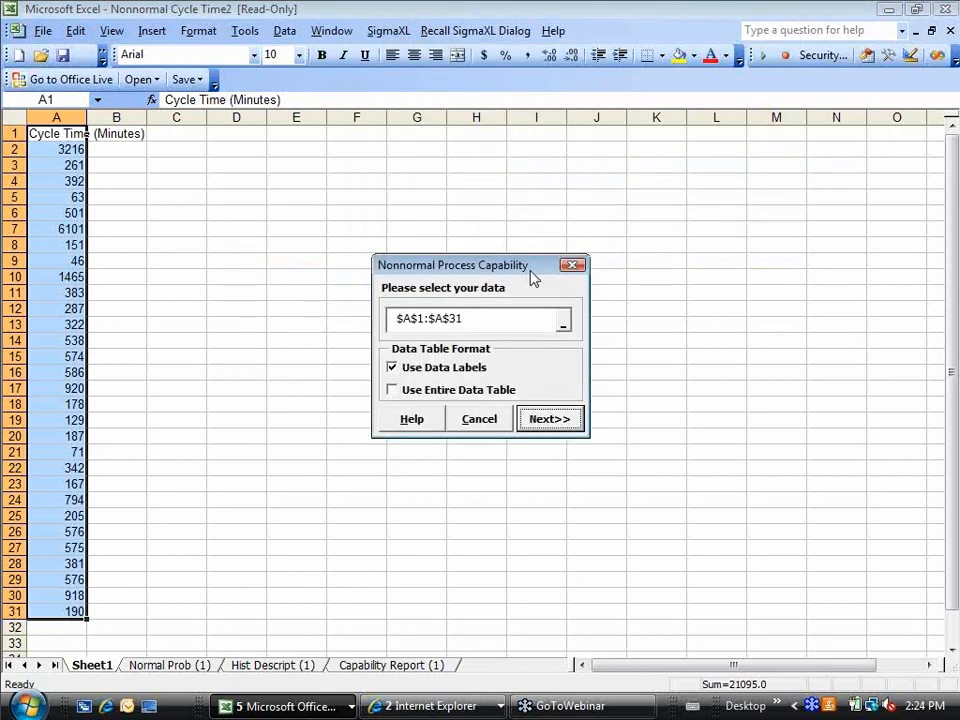
{"action": "left_click", "coordinate": [553, 420]}
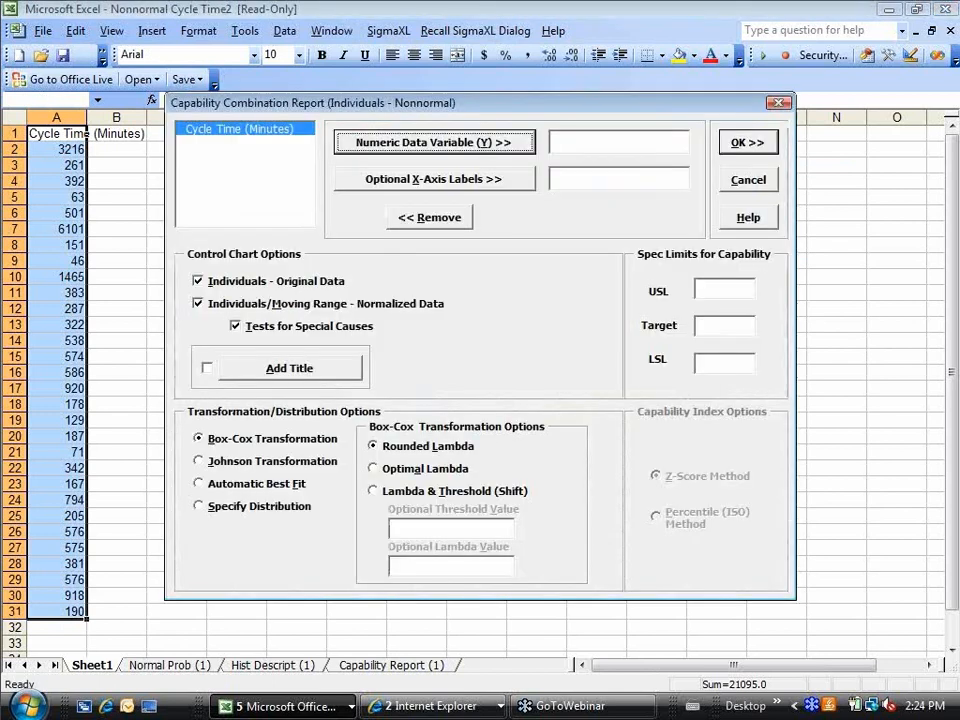
{"action": "left_click", "coordinate": [404, 144]}
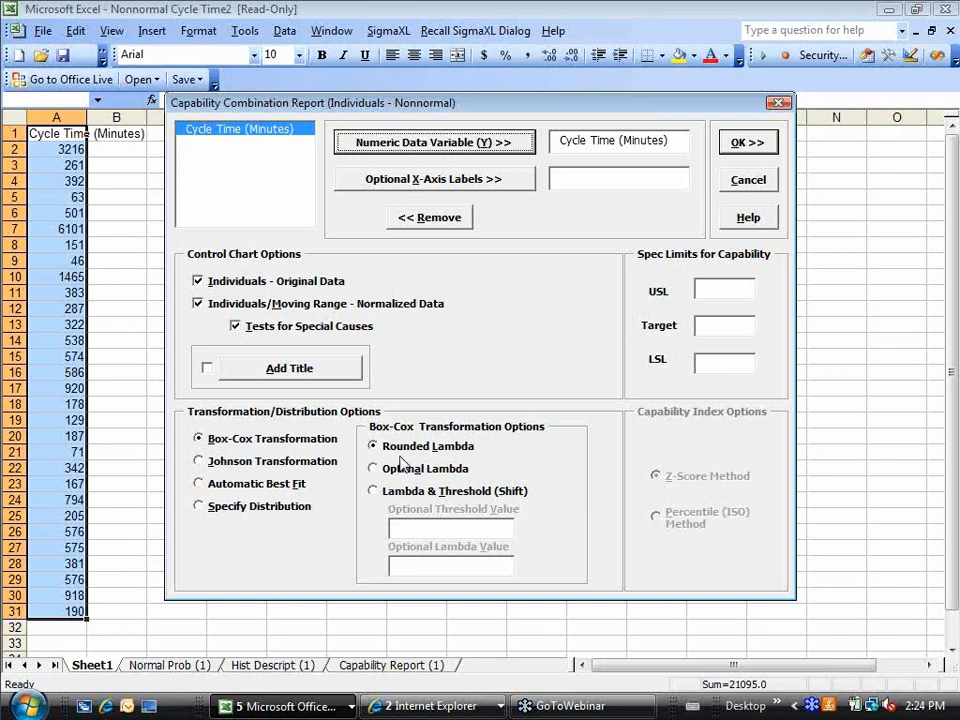
Step: Review the Johnson Transformation, Specify Distribution and Automatic Best Fit options, including the full list of available distributions
{"action": "left_click", "coordinate": [316, 466]}
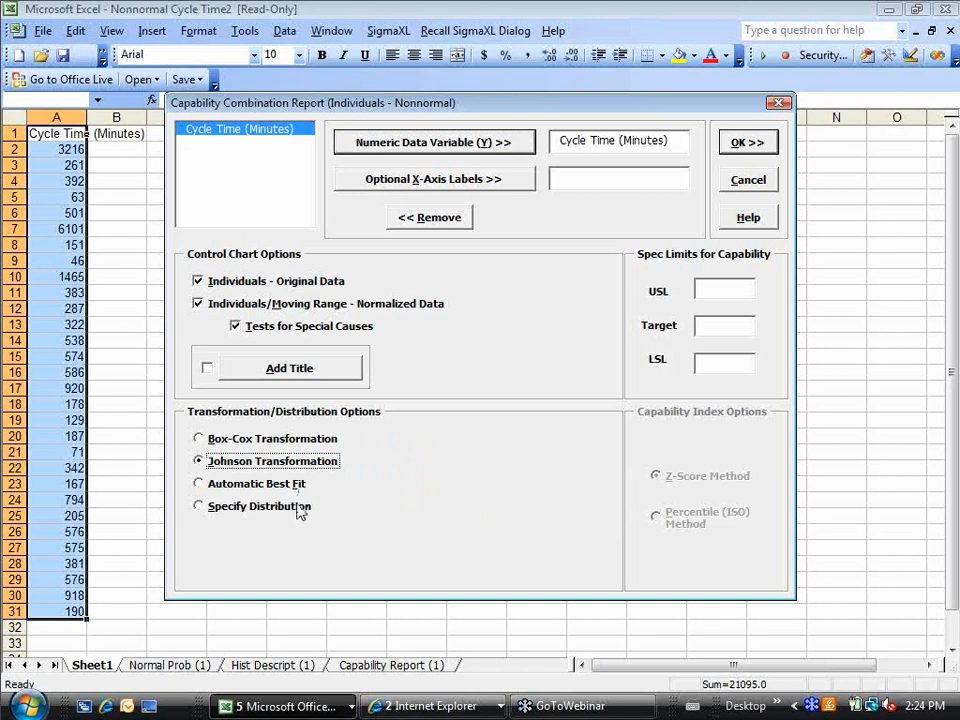
{"action": "left_click", "coordinate": [300, 509]}
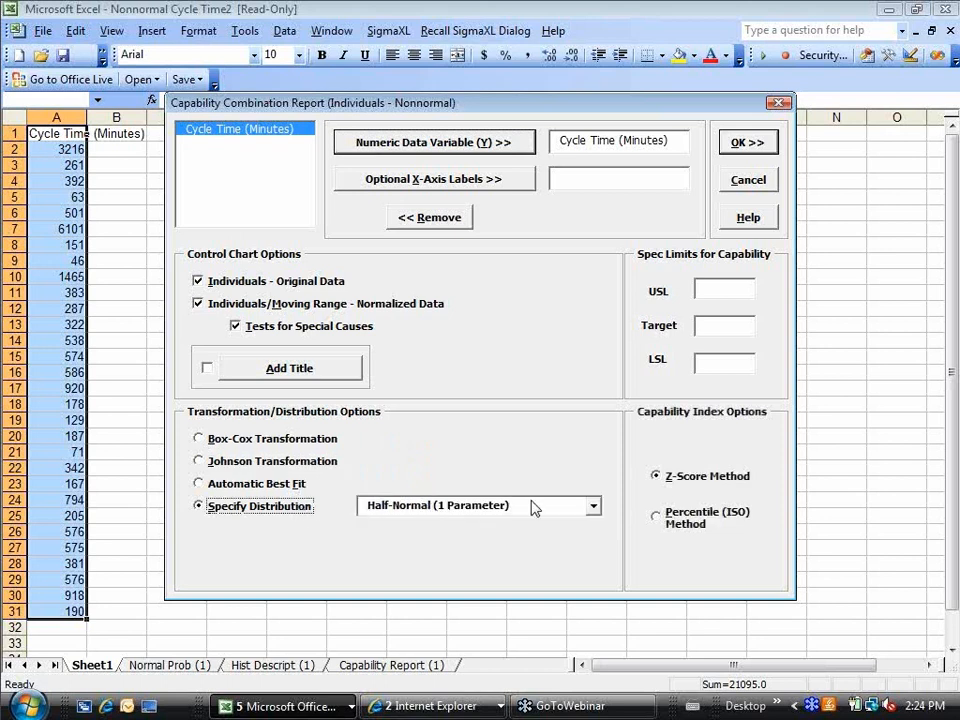
{"action": "left_click", "coordinate": [594, 509]}
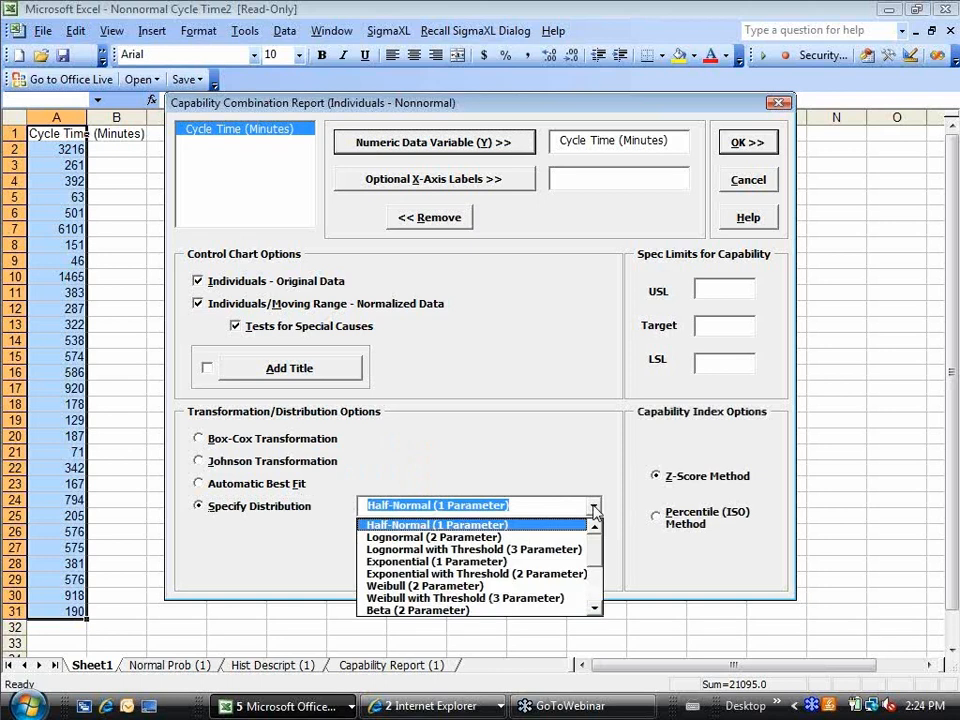
{"action": "left_click", "coordinate": [595, 608]}
{"action": "left_click", "coordinate": [595, 608]}
{"action": "left_click", "coordinate": [595, 608]}
{"action": "left_click", "coordinate": [595, 608]}
{"action": "left_click", "coordinate": [595, 608]}
{"action": "left_click", "coordinate": [595, 608]}
{"action": "left_click", "coordinate": [595, 608]}
{"action": "left_click", "coordinate": [595, 608]}
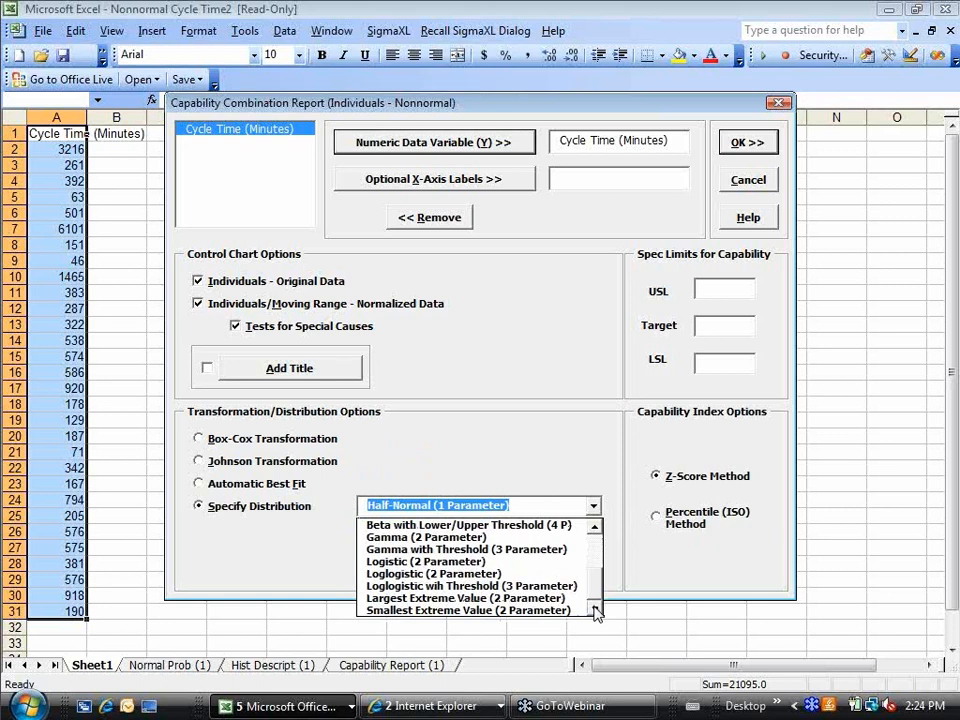
{"action": "left_click", "coordinate": [594, 509]}
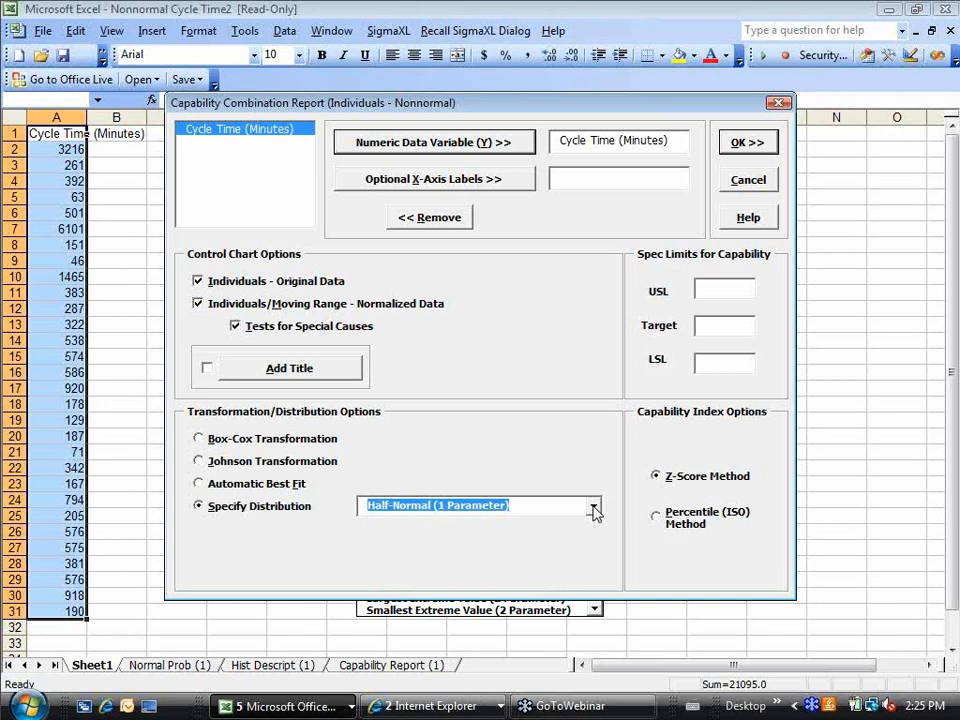
{"action": "left_click", "coordinate": [287, 488]}
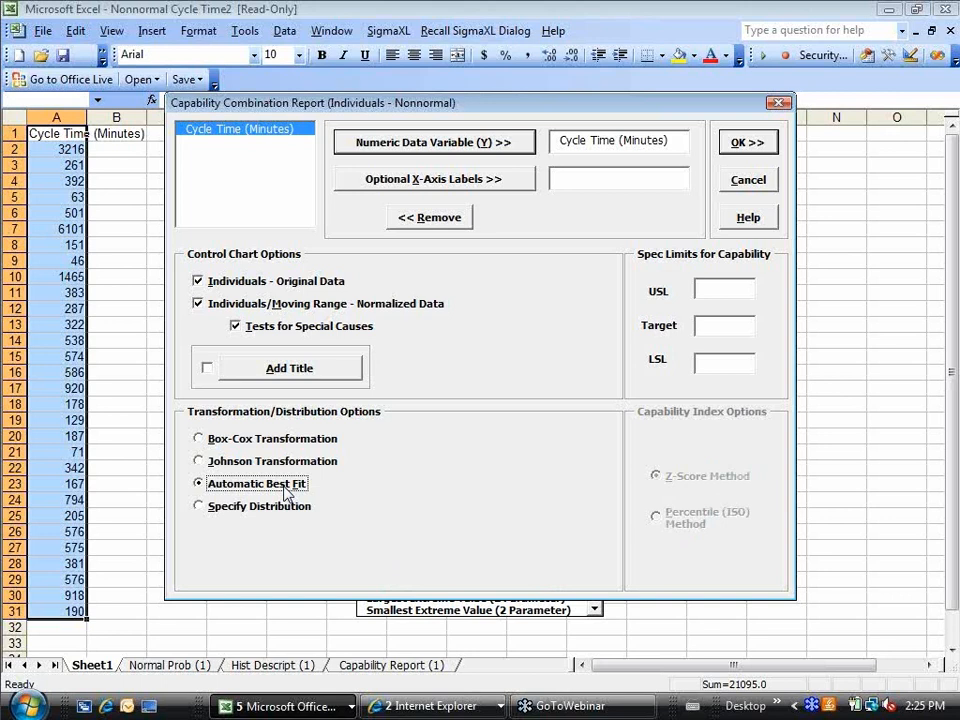
Step: Generate the nonnormal capability report using the Box-Cox Transformation with Rounded Lambda and a USL of 1000
{"action": "left_click", "coordinate": [285, 442]}
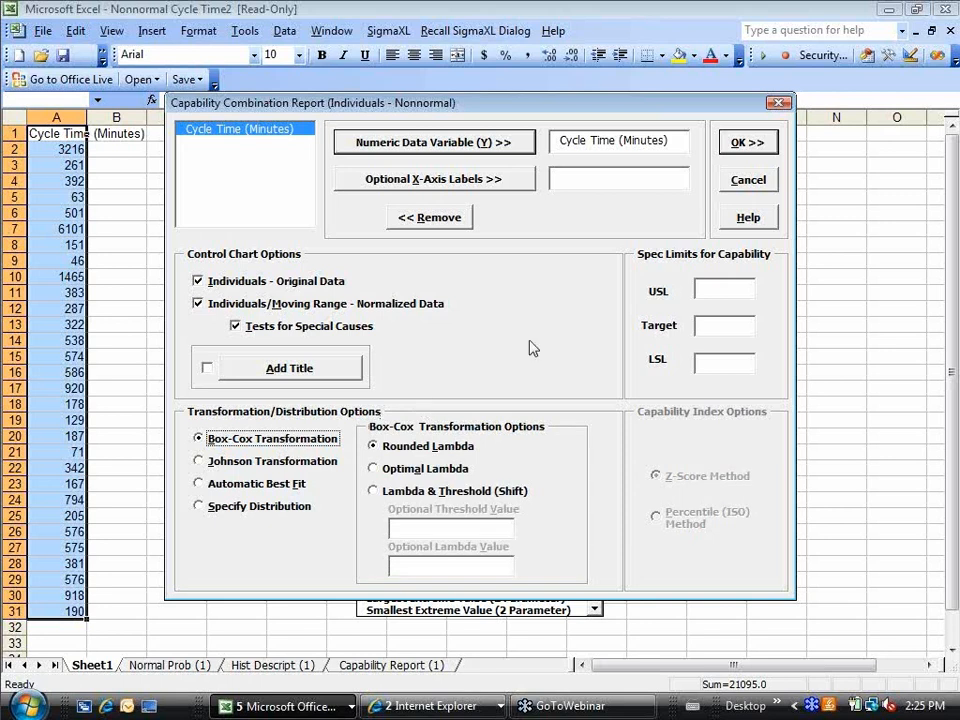
{"action": "left_click", "coordinate": [712, 290]}
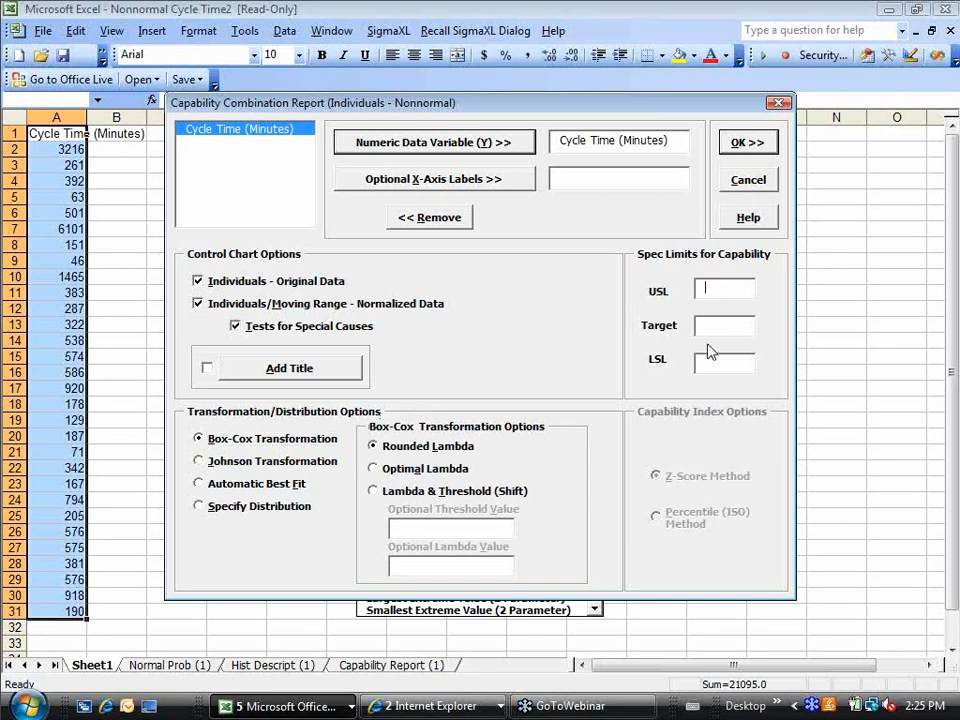
{"action": "type", "text": "1000"}
{"action": "left_click", "coordinate": [762, 144]}
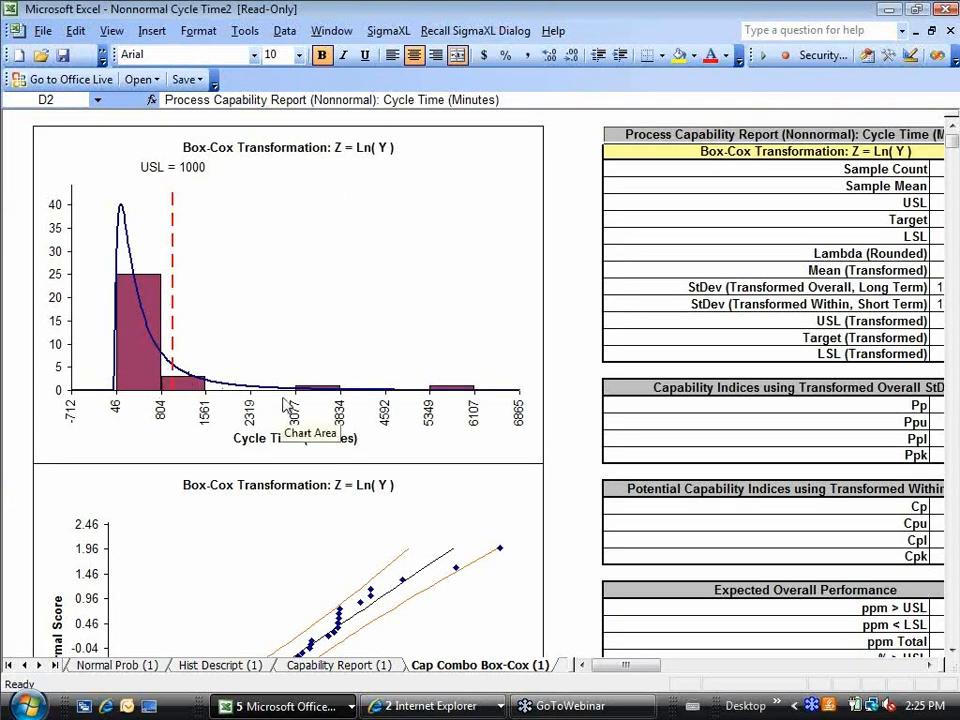
Step: Examine the Box-Cox report's probability plot, capability indices, expected and actual performance, and Anderson-Darling normality tests
{"action": "left_click", "coordinate": [952, 652]}
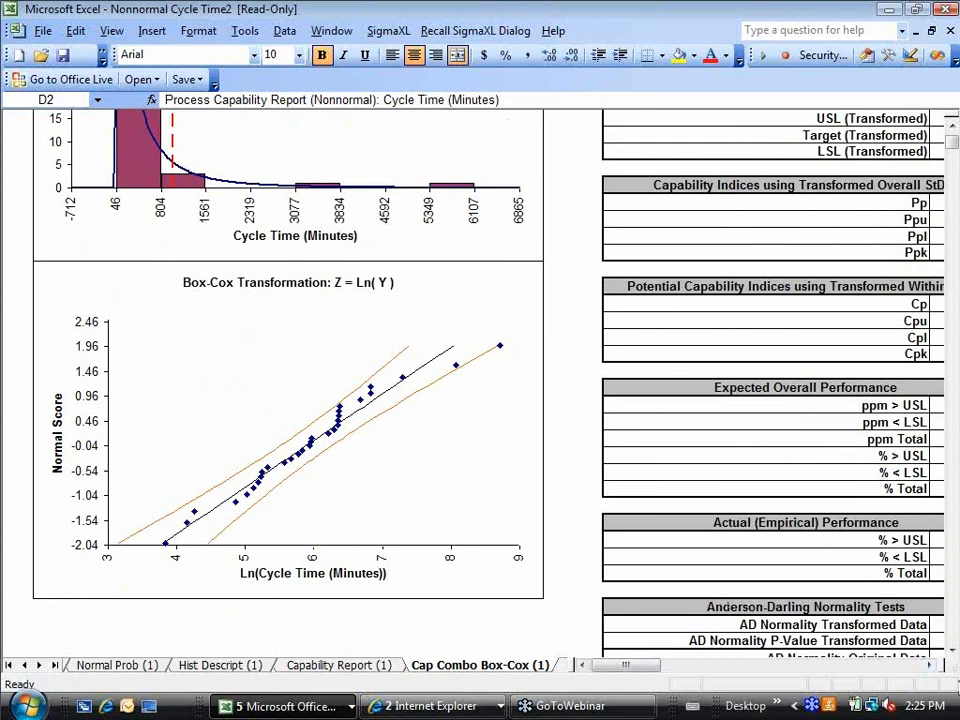
{"action": "left_click", "coordinate": [929, 665]}
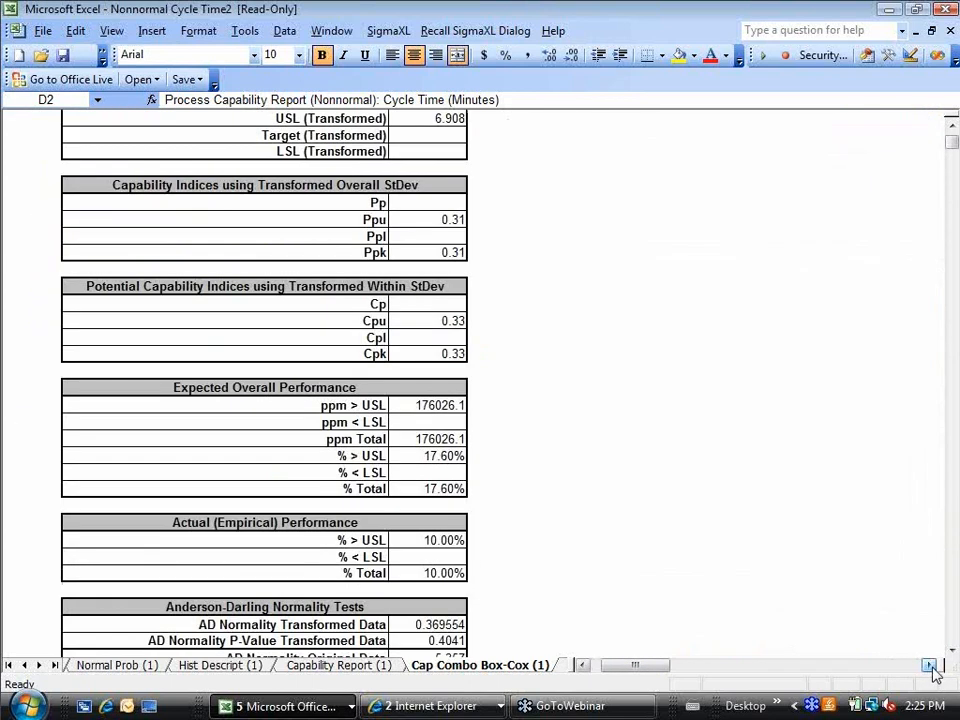
{"action": "left_click", "coordinate": [950, 650]}
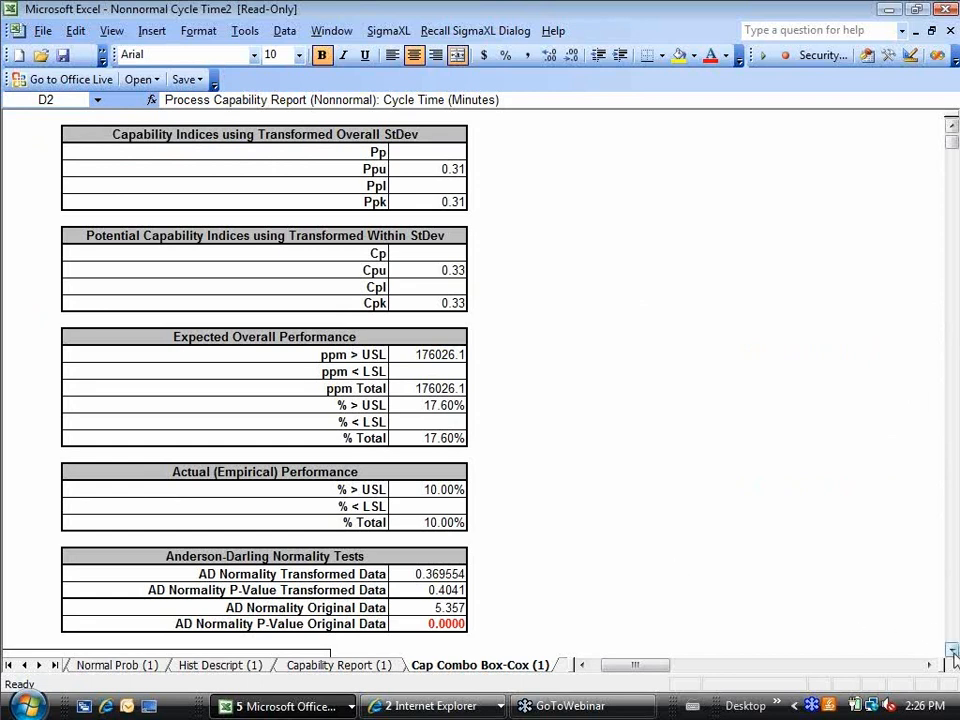
{"action": "left_click", "coordinate": [953, 652]}
{"action": "left_click", "coordinate": [953, 652]}
{"action": "left_click", "coordinate": [953, 652]}
{"action": "left_click", "coordinate": [953, 652]}
{"action": "left_click", "coordinate": [953, 652]}
{"action": "left_click", "coordinate": [953, 652]}
{"action": "left_click", "coordinate": [953, 652]}
{"action": "left_click", "coordinate": [953, 652]}
{"action": "left_click", "coordinate": [953, 652]}
{"action": "left_click", "coordinate": [953, 652]}
{"action": "left_click", "coordinate": [953, 652]}
{"action": "left_click", "coordinate": [953, 652]}
{"action": "left_click", "coordinate": [953, 652]}
{"action": "left_click", "coordinate": [953, 652]}
{"action": "left_click", "coordinate": [953, 652]}
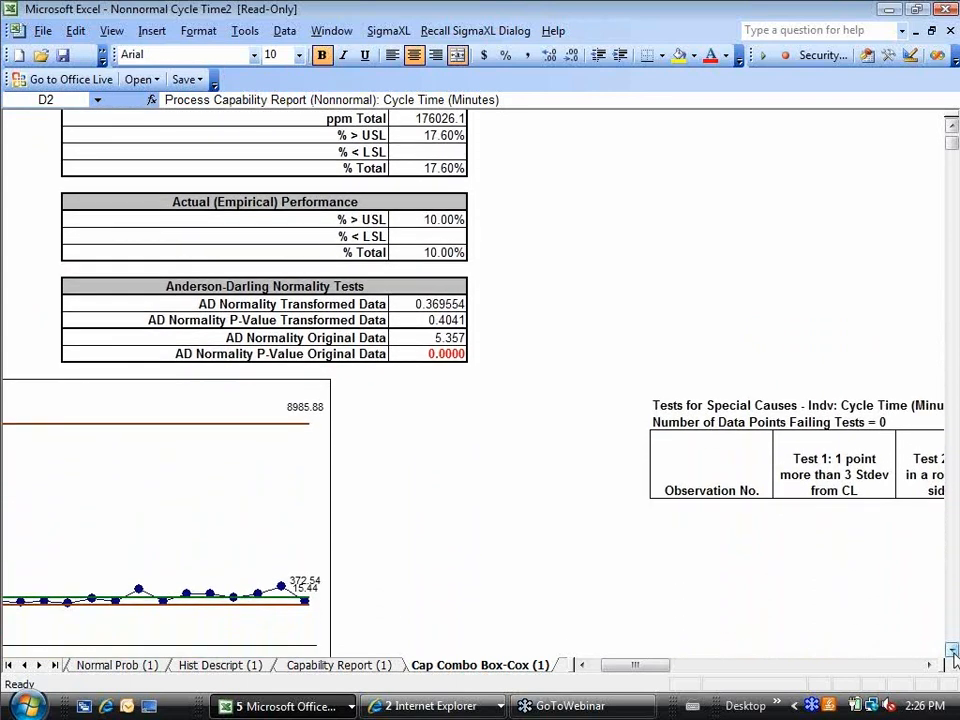
Step: Examine the Box-Cox report's percentile-limit individuals chart and the individuals and moving range charts of the transformed data
{"action": "left_click", "coordinate": [581, 665]}
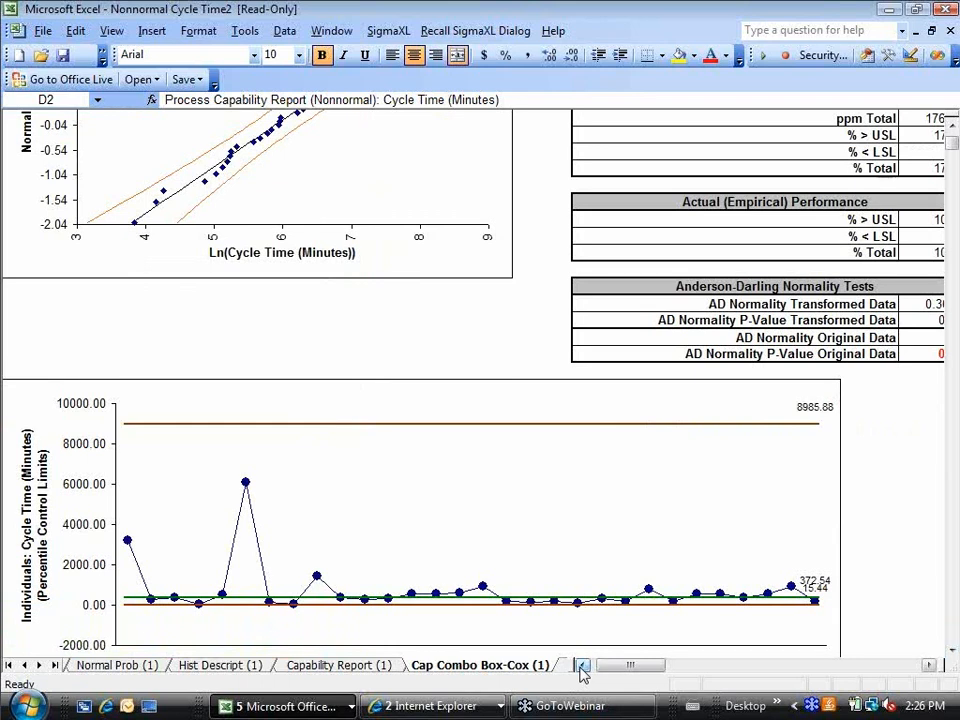
{"action": "left_click", "coordinate": [952, 649]}
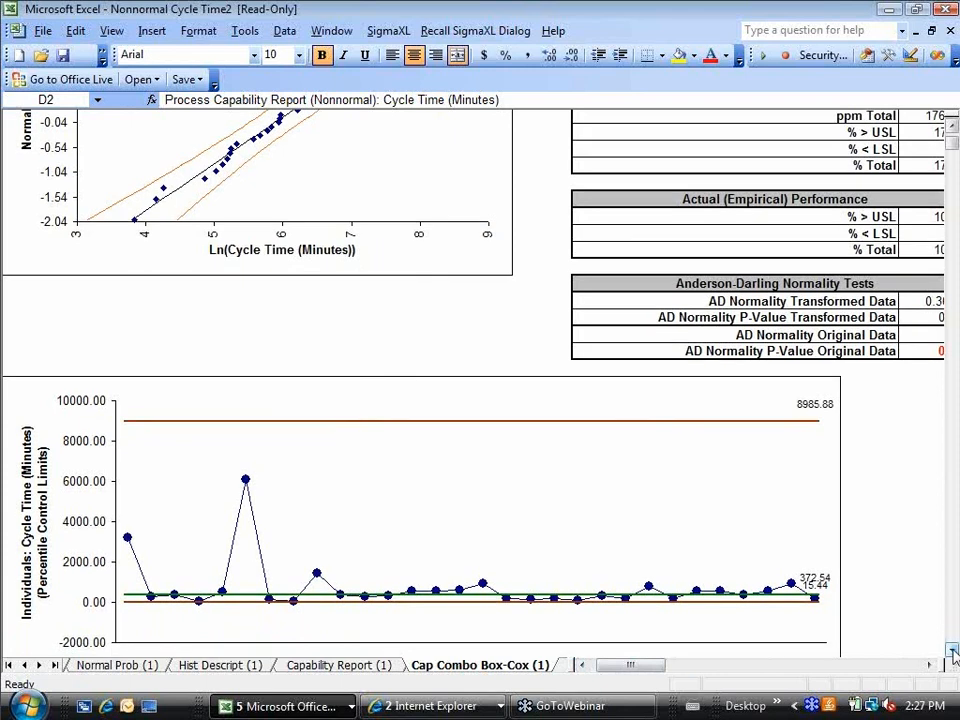
{"action": "left_click_drag", "start_coordinate": [952, 649], "coordinate": [952, 652]}
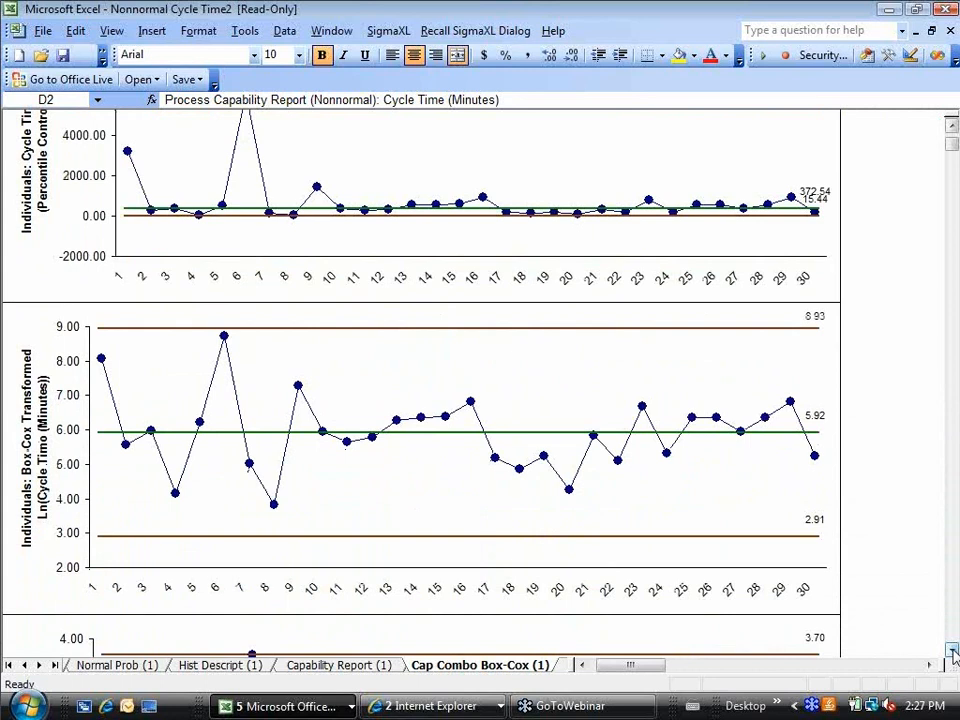
{"action": "left_click_drag", "start_coordinate": [952, 652], "coordinate": [952, 652]}
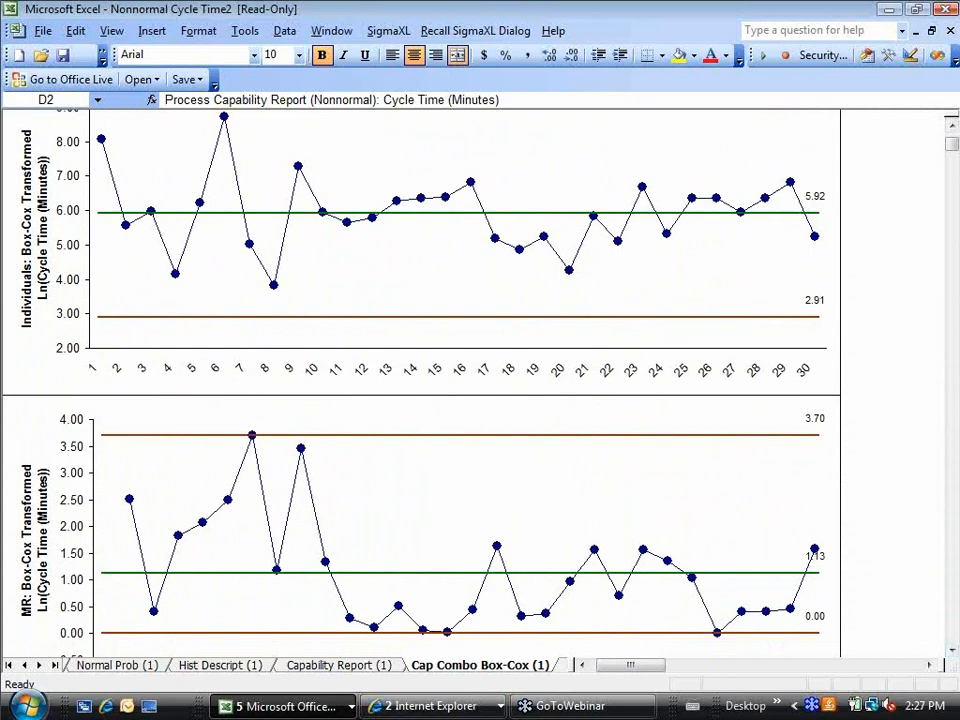
{"action": "left_click_drag", "start_coordinate": [952, 115], "coordinate": [953, 130]}
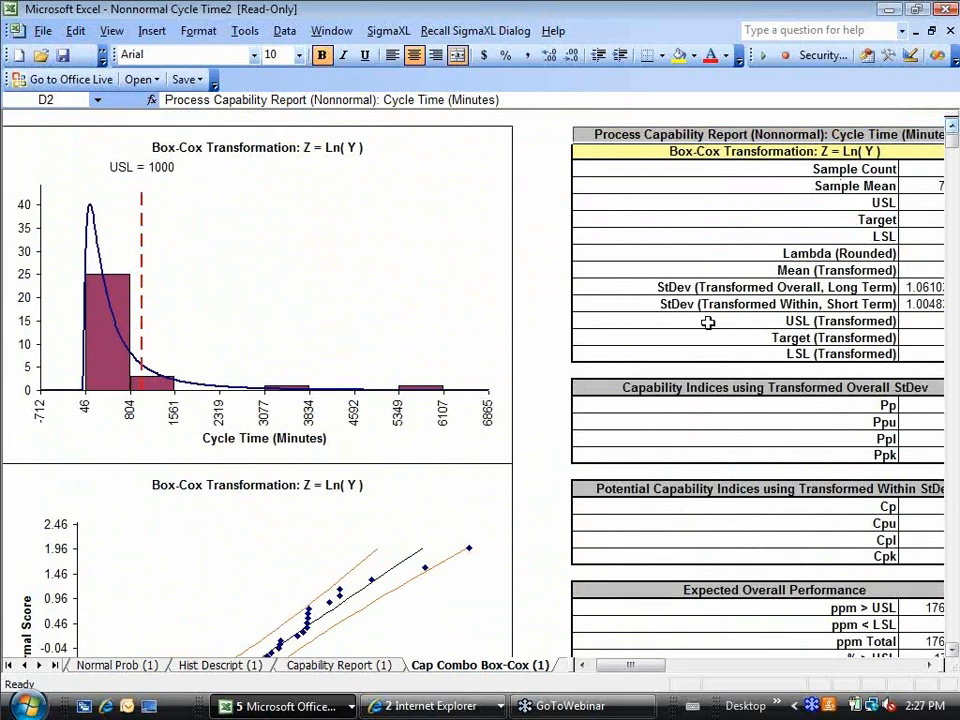
Step: From Sheet1's A1:A31, run Distribution Fitting on Cycle Time (Minutes) for all transformations and distributions, with histograms, probability plots and 95.0% confidence
{"action": "left_click", "coordinate": [9, 665]}
{"action": "left_click", "coordinate": [84, 665]}
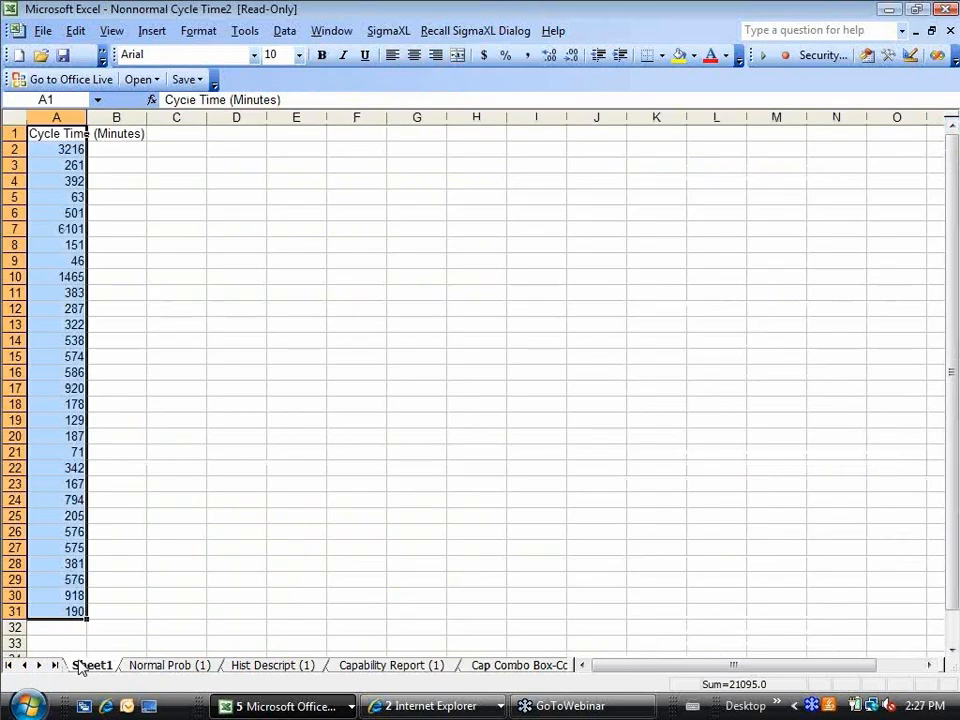
{"action": "left_click", "coordinate": [379, 31]}
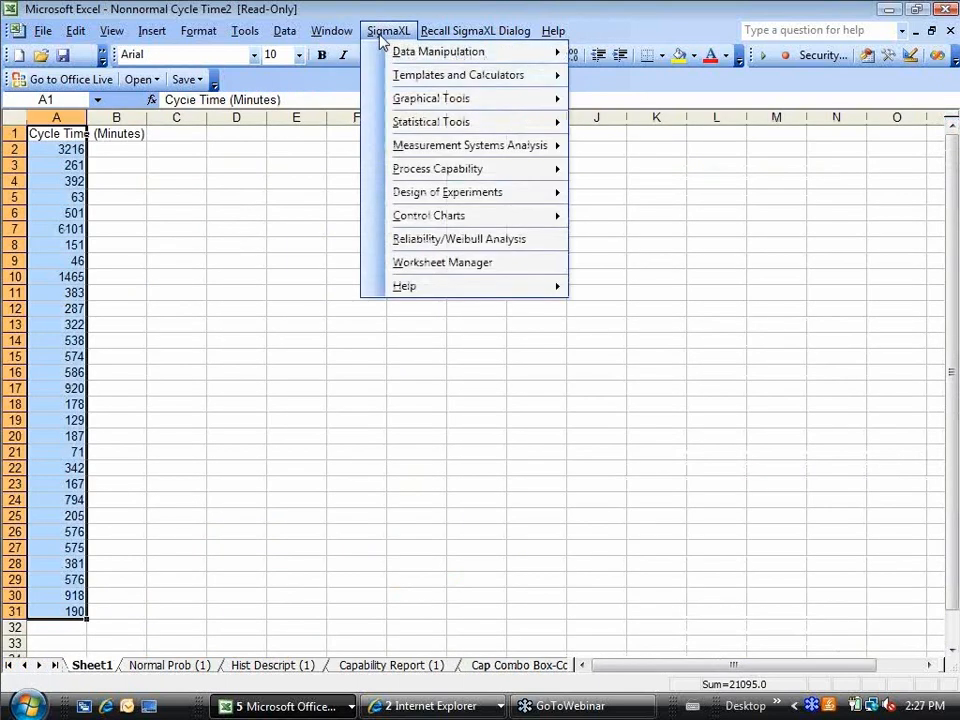
{"action": "mouse_move", "coordinate": [430, 170]}
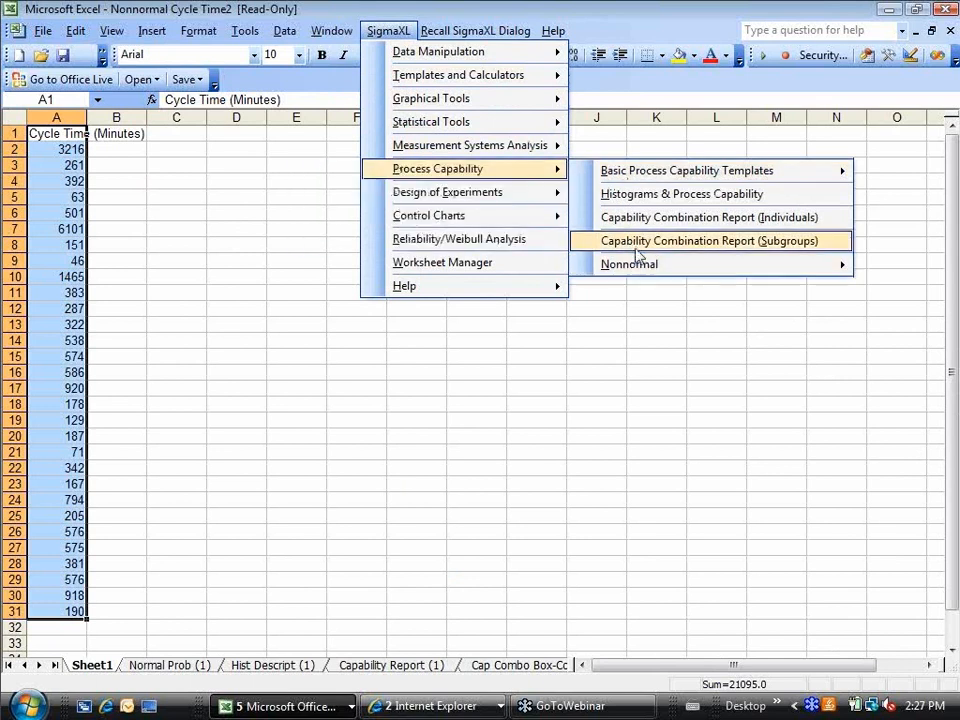
{"action": "mouse_move", "coordinate": [634, 272]}
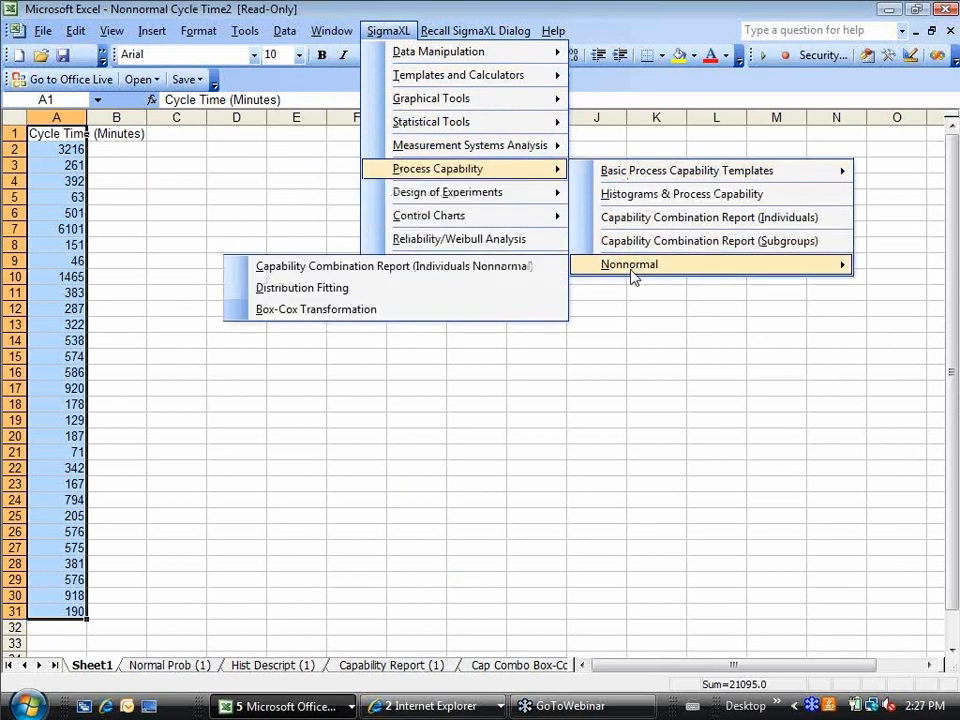
{"action": "left_click", "coordinate": [468, 290]}
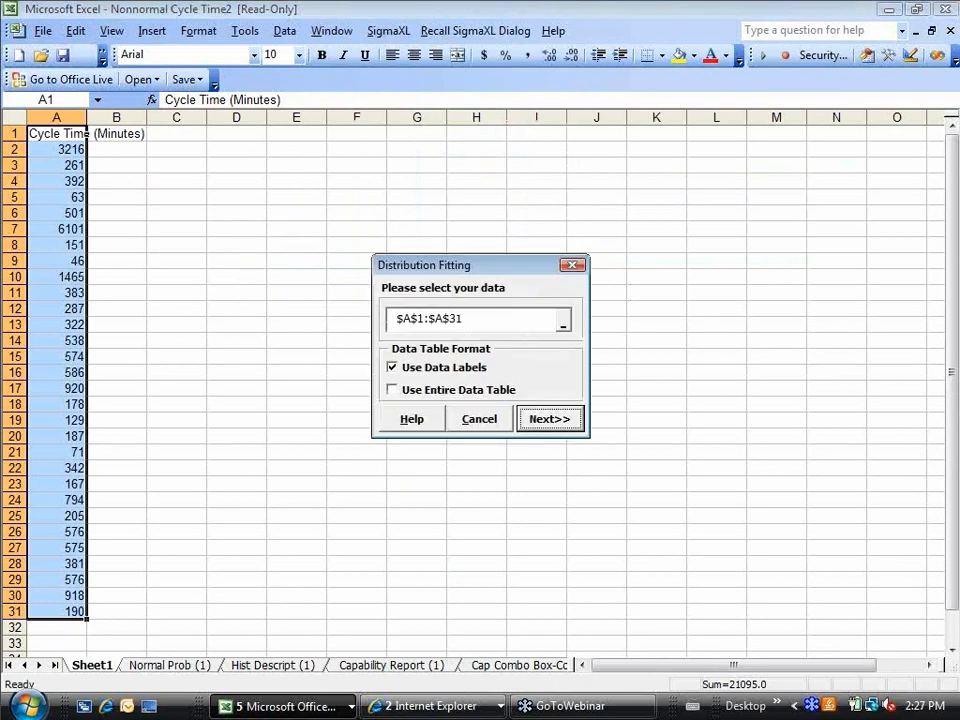
{"action": "left_click", "coordinate": [563, 421]}
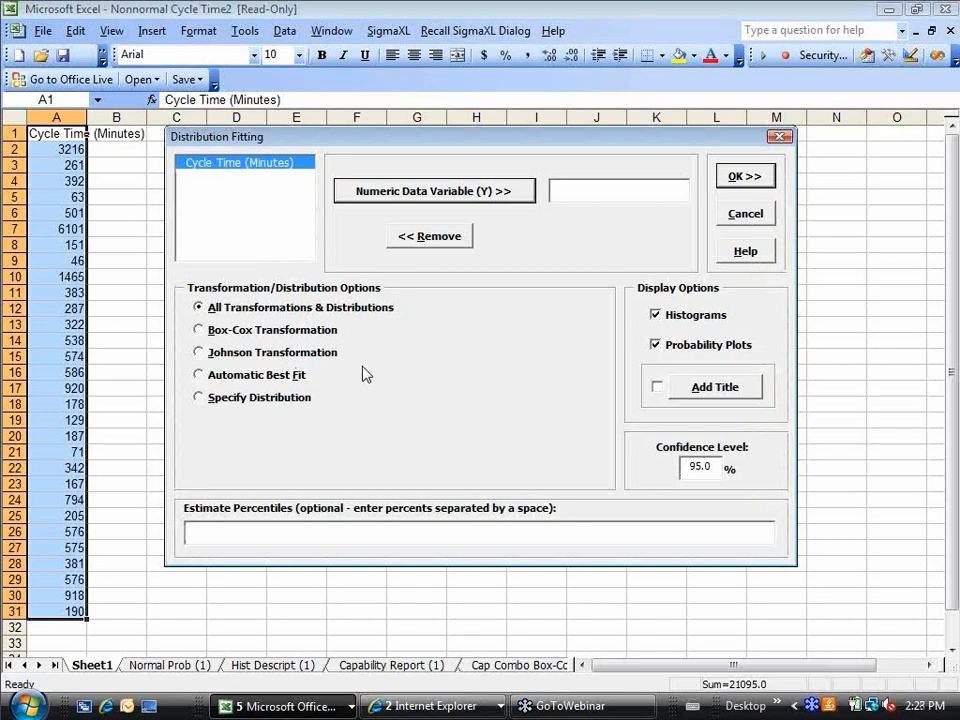
{"action": "left_click", "coordinate": [356, 191]}
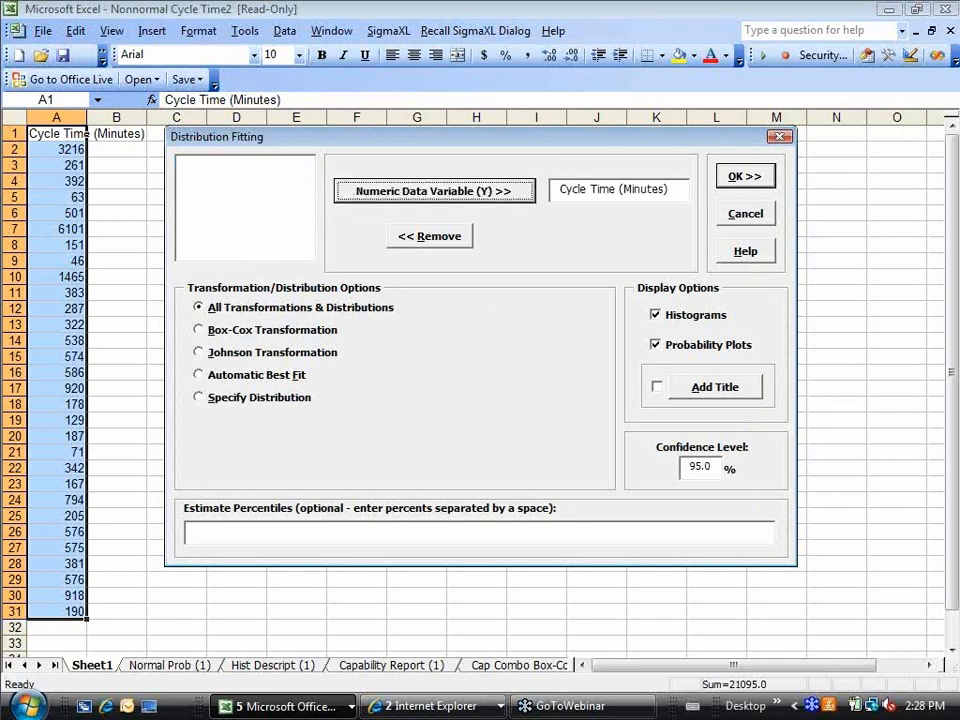
{"action": "left_click", "coordinate": [740, 180]}
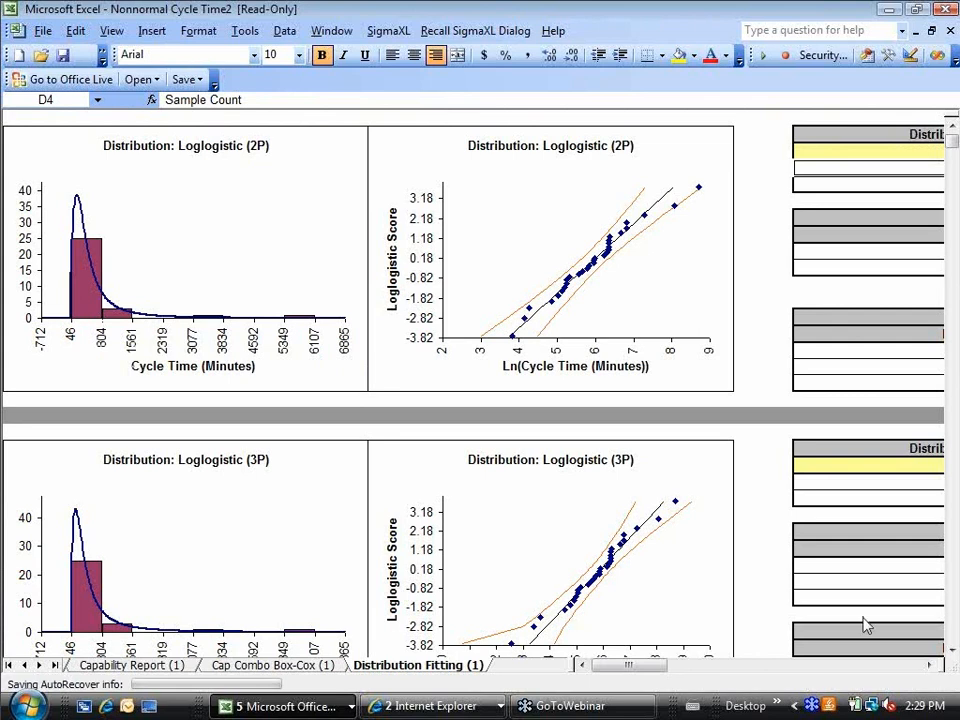
Step: Check the Model Summary and Goodness-of-Fit tables for the loglogistic distributions in the distribution fitting report
{"action": "left_click", "coordinate": [930, 666]}
{"action": "left_click", "coordinate": [930, 666]}
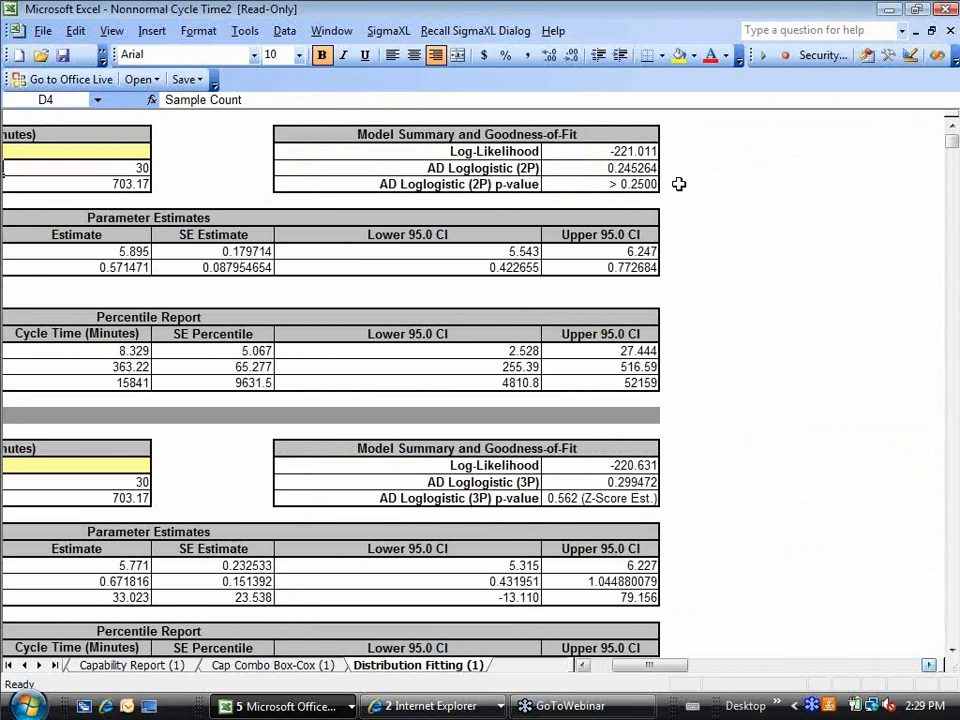
Step: Compare the histograms and probability plots of the Loglogistic (2P) and Loglogistic (3P) fits in the distribution fitting report
{"action": "left_click", "coordinate": [583, 665]}
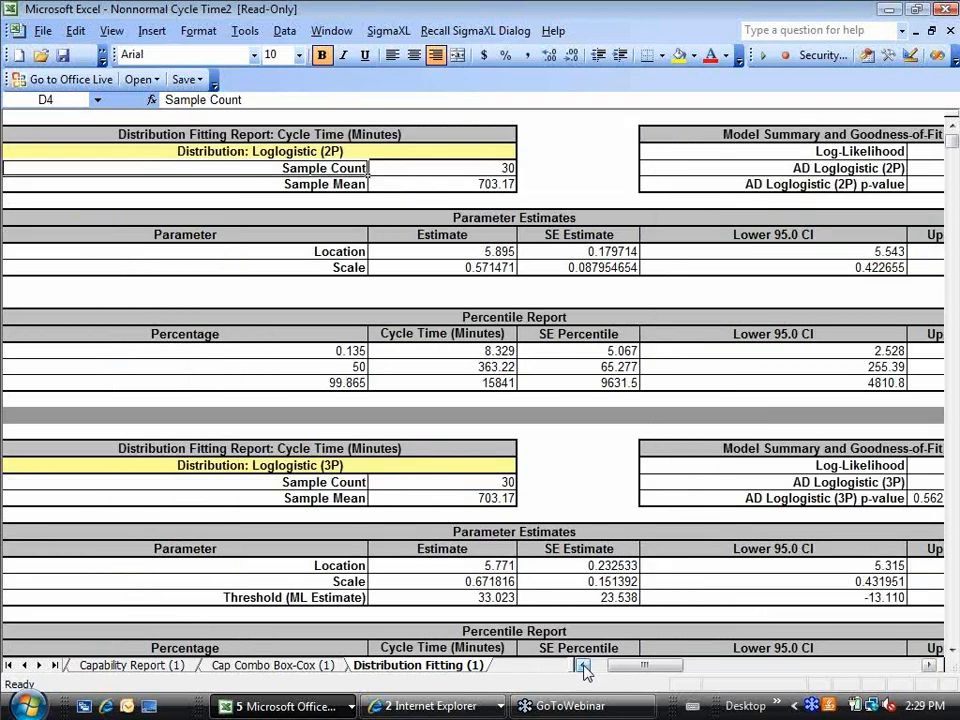
{"action": "left_click", "coordinate": [583, 665]}
{"action": "left_click", "coordinate": [583, 665]}
{"action": "left_click", "coordinate": [583, 665]}
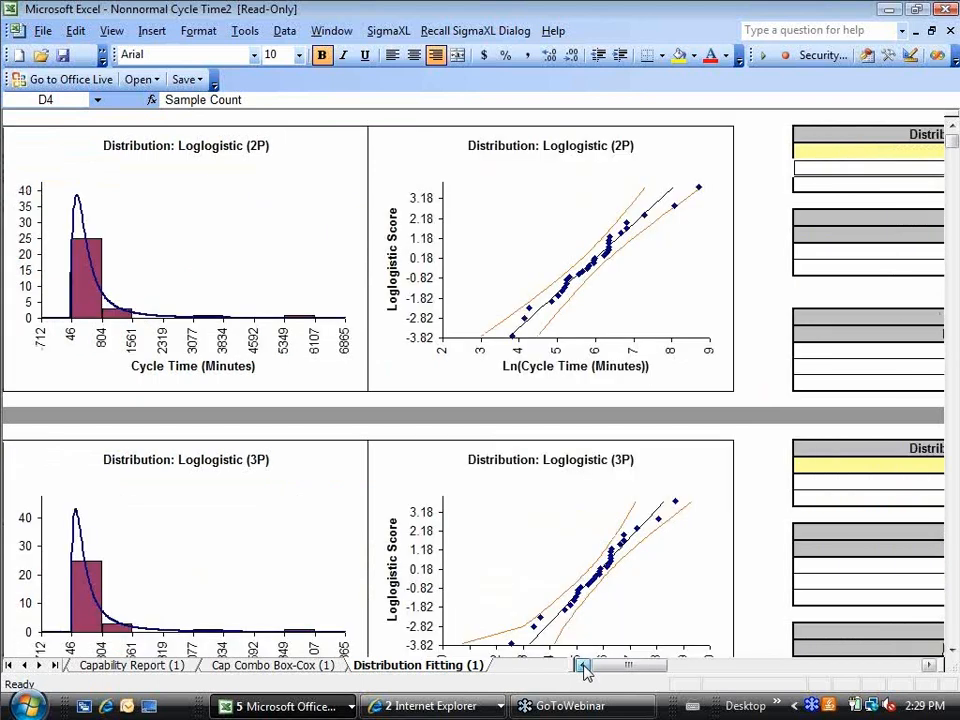
{"action": "left_click", "coordinate": [953, 651]}
{"action": "left_click", "coordinate": [953, 651]}
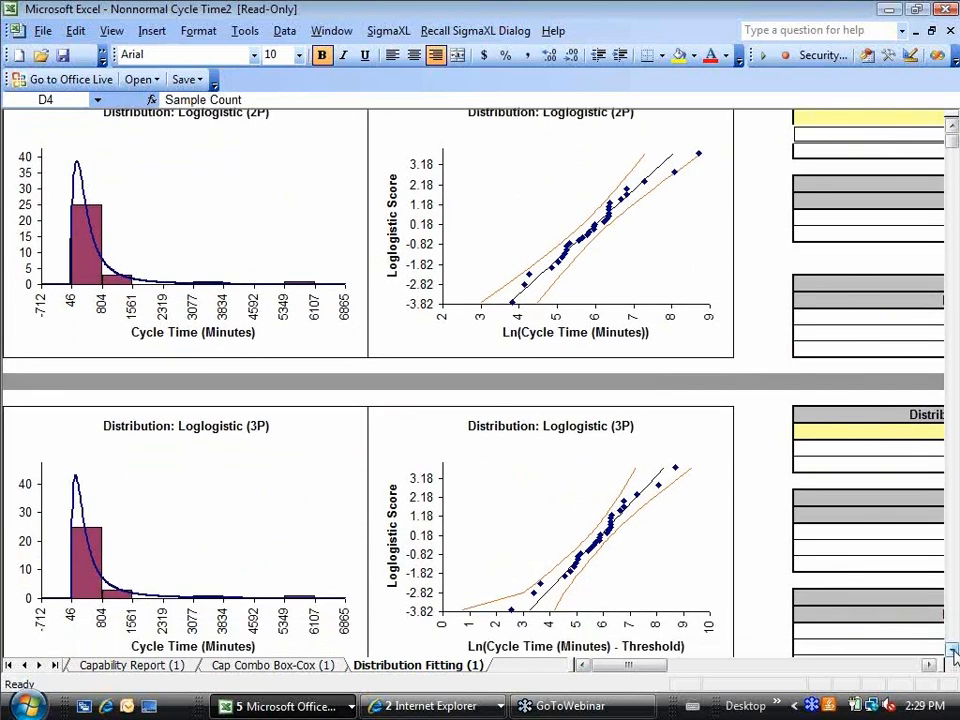
{"action": "left_click", "coordinate": [953, 651]}
{"action": "left_click", "coordinate": [953, 651]}
{"action": "left_click", "coordinate": [953, 651]}
{"action": "left_click", "coordinate": [953, 651]}
{"action": "left_click", "coordinate": [953, 651]}
{"action": "left_click", "coordinate": [953, 651]}
{"action": "left_click", "coordinate": [953, 651]}
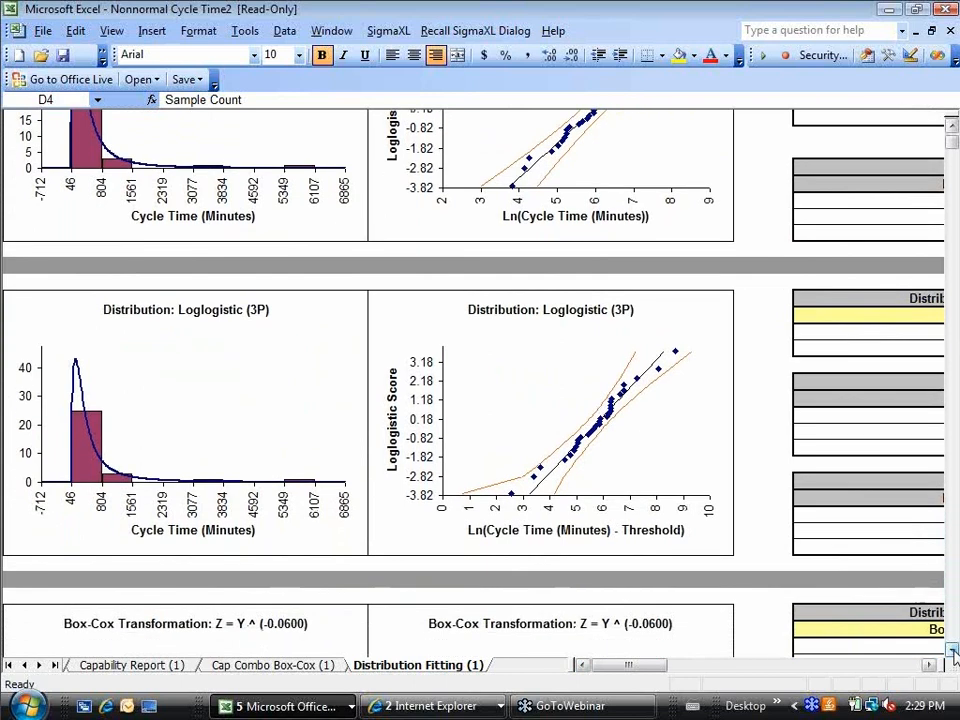
Step: Examine the histogram and probability plot of the Box-Cox transformation in the distribution fitting report
{"action": "left_click", "coordinate": [953, 651]}
{"action": "left_click", "coordinate": [953, 651]}
{"action": "left_click", "coordinate": [953, 651]}
{"action": "left_click", "coordinate": [953, 651]}
{"action": "left_click", "coordinate": [953, 651]}
{"action": "left_click", "coordinate": [953, 651]}
{"action": "left_click", "coordinate": [953, 651]}
{"action": "left_click", "coordinate": [953, 651]}
{"action": "left_click", "coordinate": [953, 651]}
{"action": "left_click", "coordinate": [953, 651]}
{"action": "left_click", "coordinate": [953, 651]}
{"action": "left_click", "coordinate": [953, 651]}
{"action": "left_click", "coordinate": [953, 651]}
{"action": "left_click", "coordinate": [953, 651]}
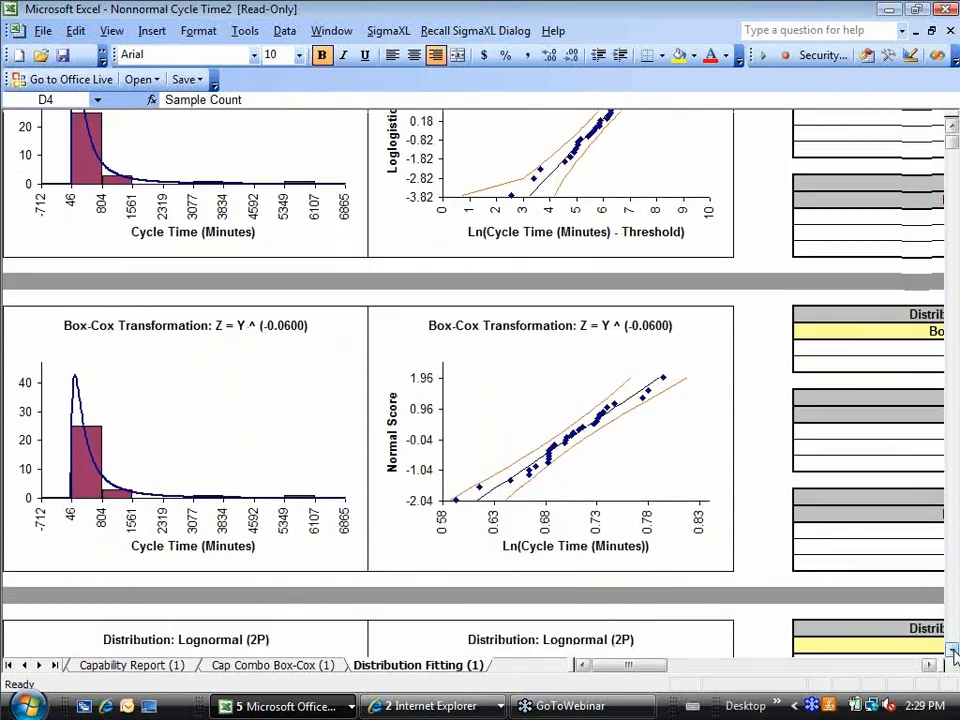
{"action": "left_click", "coordinate": [953, 651]}
{"action": "left_click", "coordinate": [953, 651]}
{"action": "left_click", "coordinate": [953, 651]}
{"action": "left_click", "coordinate": [953, 651]}
{"action": "left_click", "coordinate": [953, 651]}
{"action": "left_click", "coordinate": [953, 651]}
{"action": "left_click", "coordinate": [953, 651]}
{"action": "left_click", "coordinate": [953, 651]}
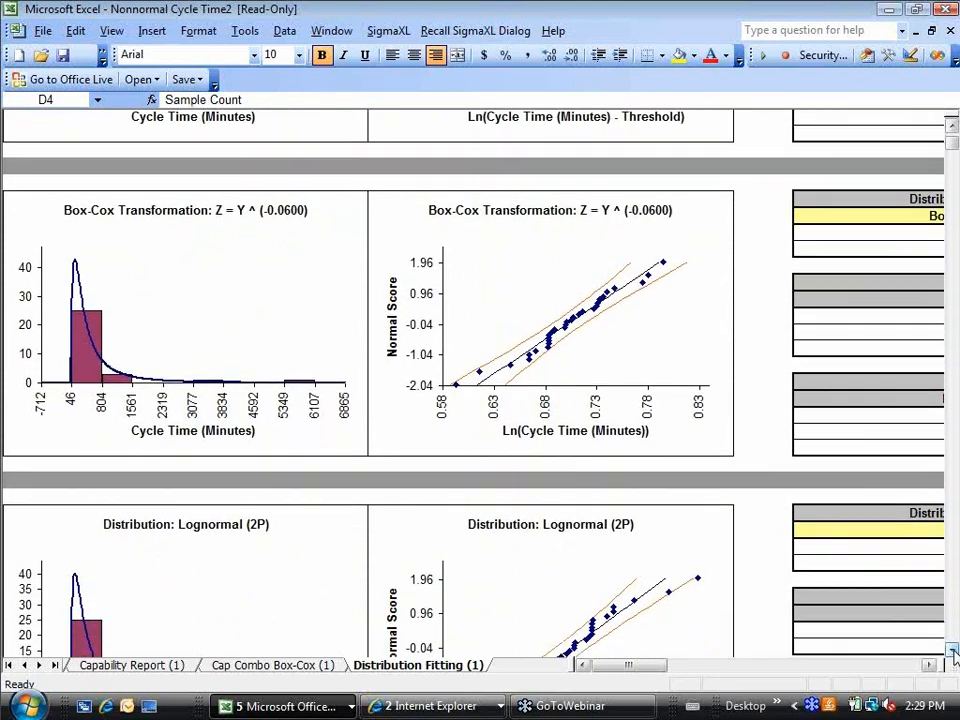
Step: Review the Lognormal (2P) and (3P) plots and the following fits through Largest Extreme Value (2P), then return to the report's beginning
{"action": "left_click", "coordinate": [953, 651]}
{"action": "left_click", "coordinate": [953, 651]}
{"action": "left_click", "coordinate": [953, 651]}
{"action": "left_click", "coordinate": [953, 651]}
{"action": "left_click", "coordinate": [953, 651]}
{"action": "left_click", "coordinate": [953, 651]}
{"action": "left_click", "coordinate": [953, 651]}
{"action": "left_click", "coordinate": [953, 651]}
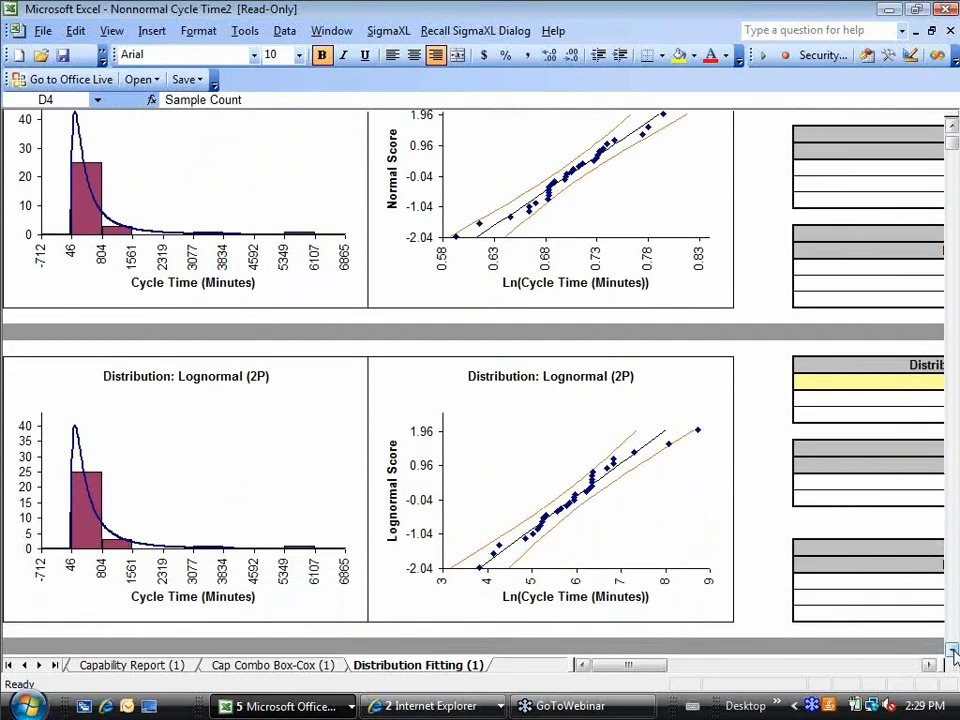
{"action": "left_click", "coordinate": [953, 651]}
{"action": "left_click", "coordinate": [953, 651]}
{"action": "left_click", "coordinate": [953, 651]}
{"action": "left_click", "coordinate": [953, 651]}
{"action": "left_click", "coordinate": [953, 651]}
{"action": "left_click", "coordinate": [953, 651]}
{"action": "left_click", "coordinate": [953, 651]}
{"action": "left_click", "coordinate": [953, 651]}
{"action": "left_click", "coordinate": [953, 651]}
{"action": "left_click", "coordinate": [953, 651]}
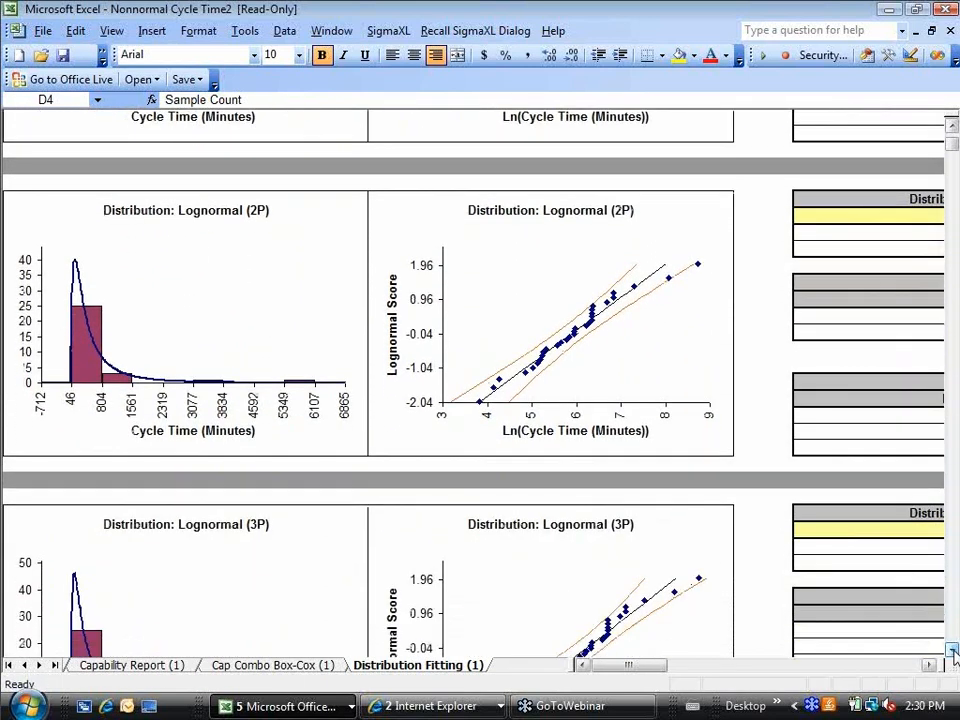
{"action": "left_click", "coordinate": [953, 651]}
{"action": "left_click", "coordinate": [953, 651]}
{"action": "left_click", "coordinate": [953, 651]}
{"action": "left_click", "coordinate": [953, 651]}
{"action": "left_click", "coordinate": [953, 651]}
{"action": "left_click", "coordinate": [953, 651]}
{"action": "left_click", "coordinate": [953, 651]}
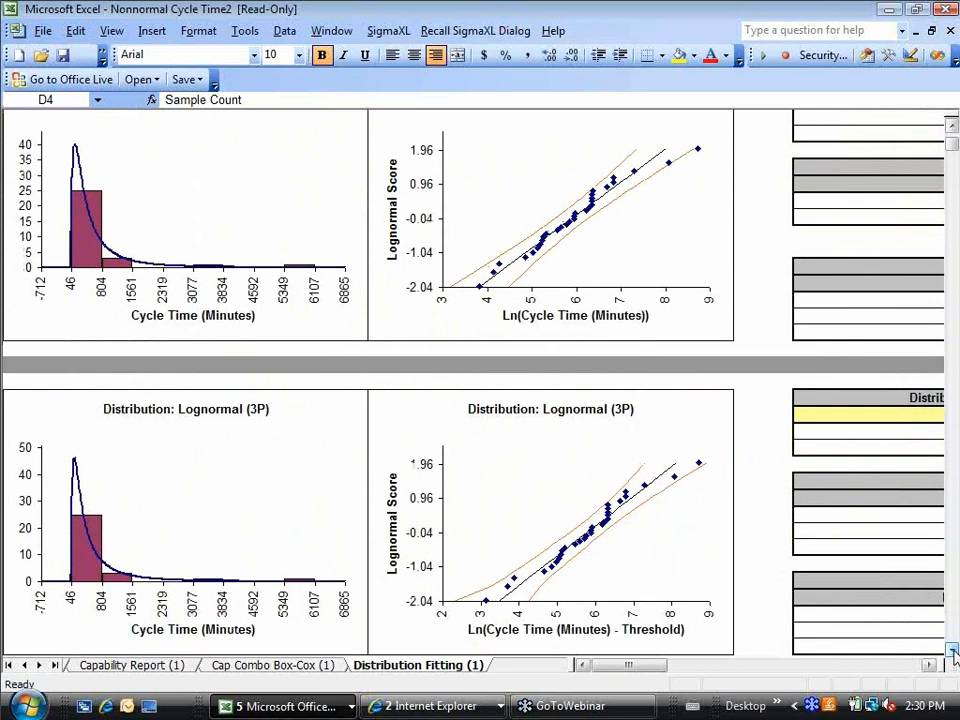
{"action": "left_click_drag", "start_coordinate": [953, 651], "coordinate": [953, 651]}
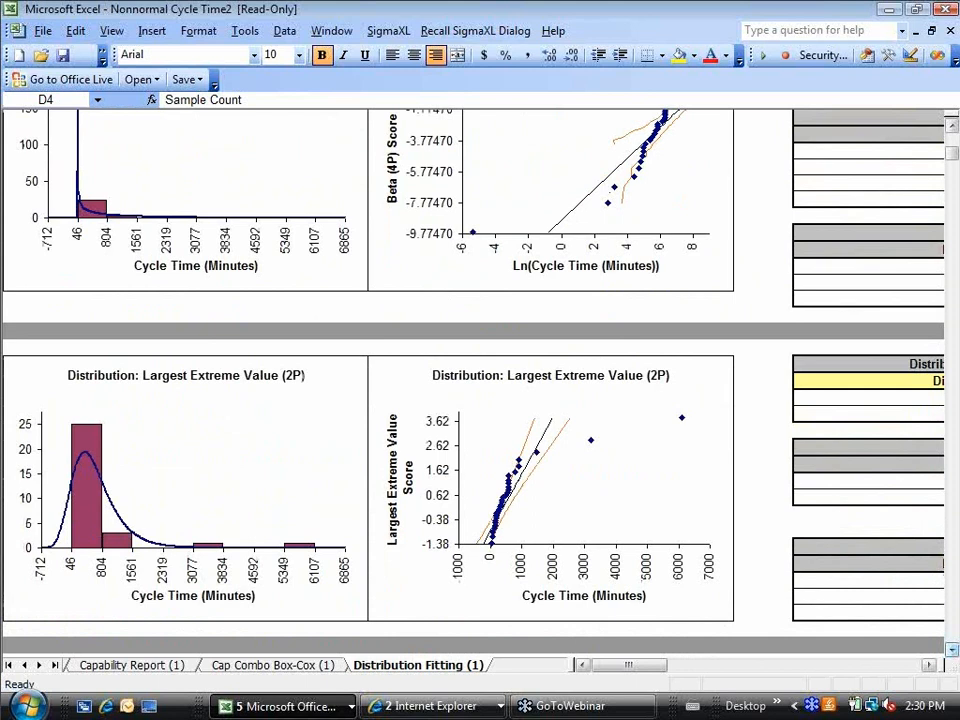
{"action": "left_click_drag", "start_coordinate": [951, 157], "coordinate": [953, 143]}
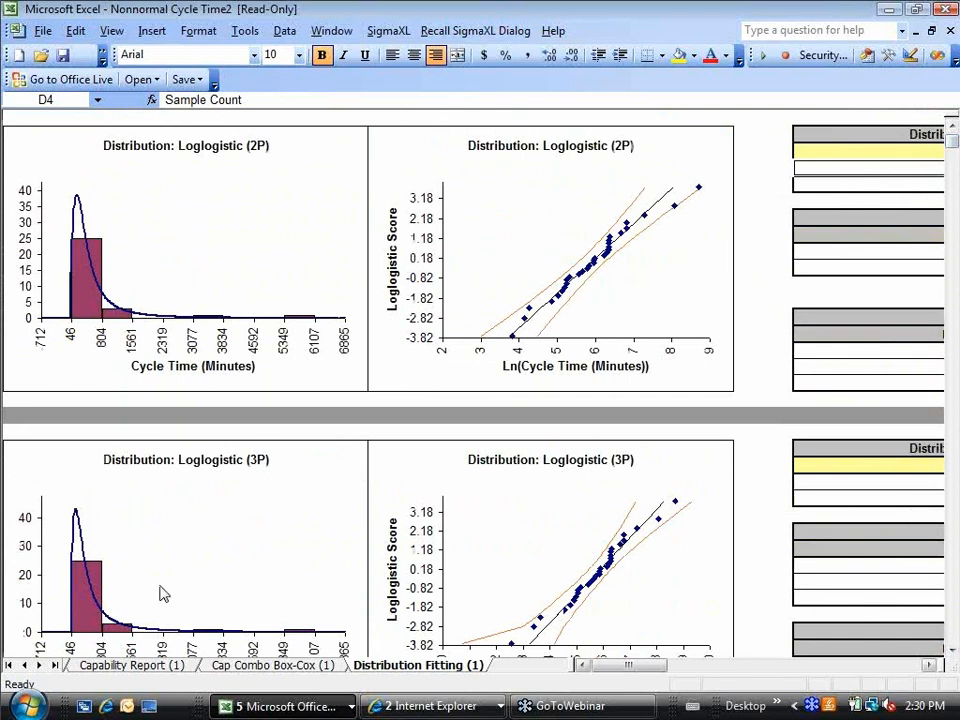
Step: From Sheet1's A1:A31, run the nonnormal individuals Capability Combination Report on Cycle Time (Minutes) with USL 1000 and Automatic Best Fit
{"action": "left_click", "coordinate": [9, 665]}
{"action": "left_click", "coordinate": [92, 665]}
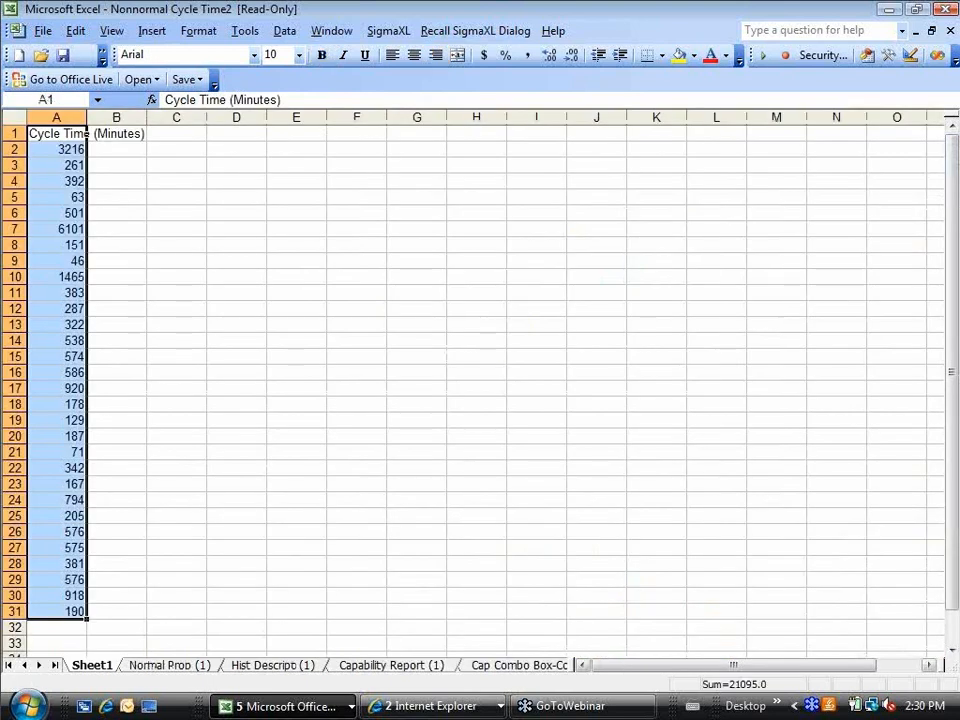
{"action": "left_click", "coordinate": [386, 31]}
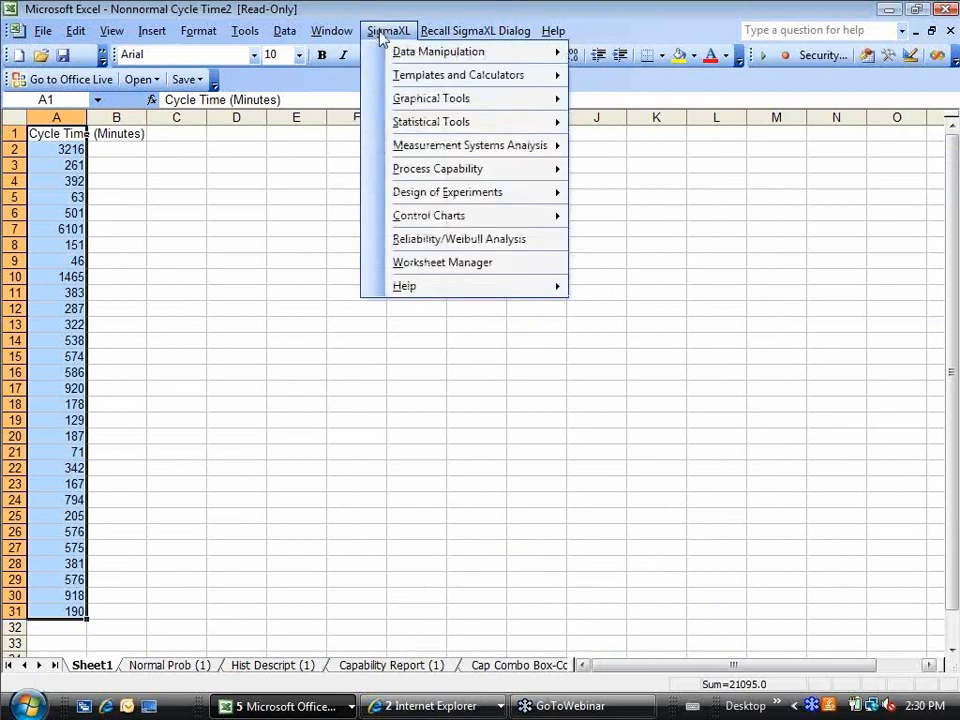
{"action": "mouse_move", "coordinate": [409, 177]}
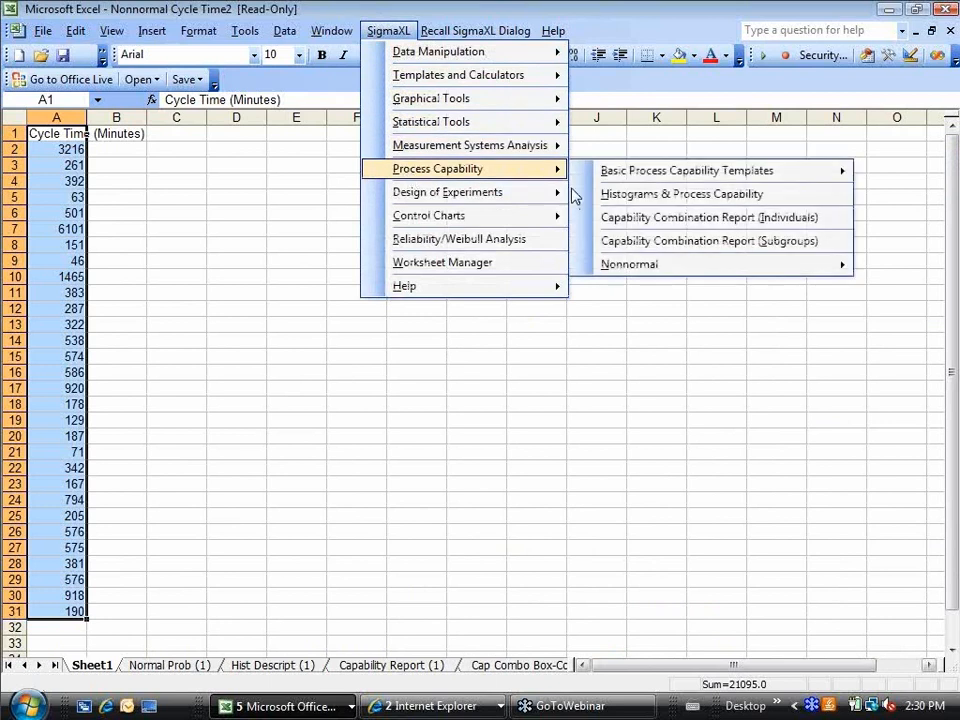
{"action": "mouse_move", "coordinate": [610, 264]}
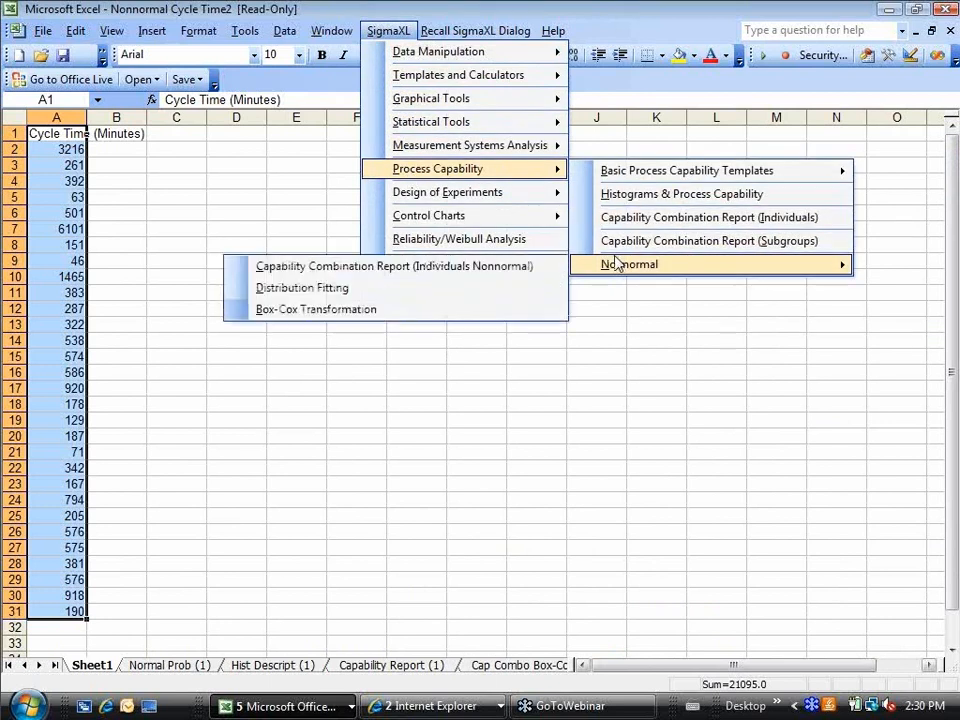
{"action": "left_click", "coordinate": [493, 287]}
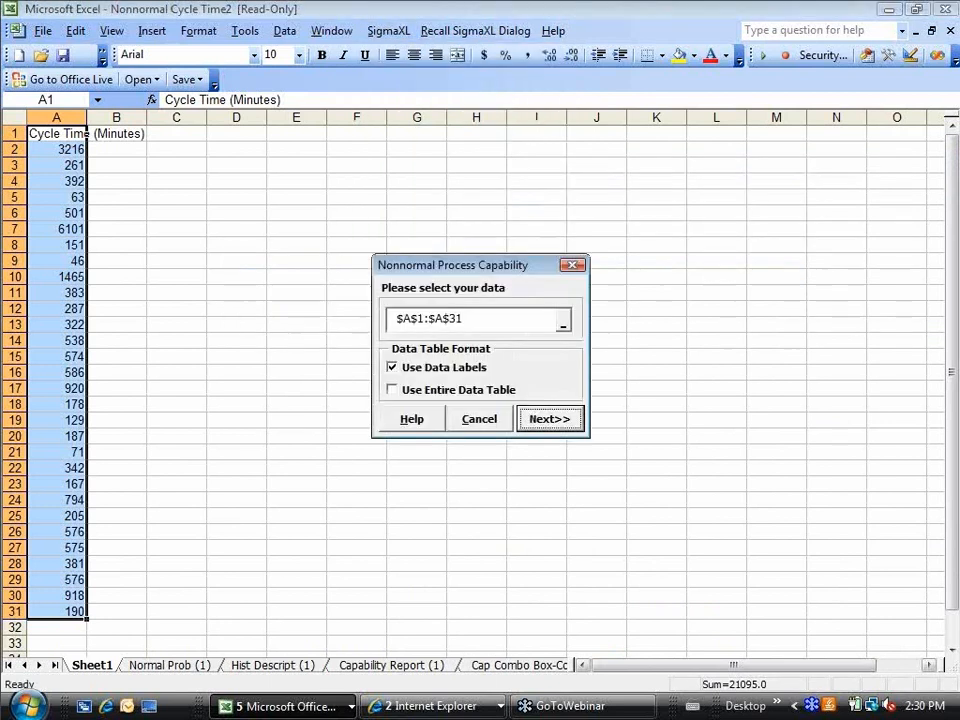
{"action": "left_click", "coordinate": [549, 418]}
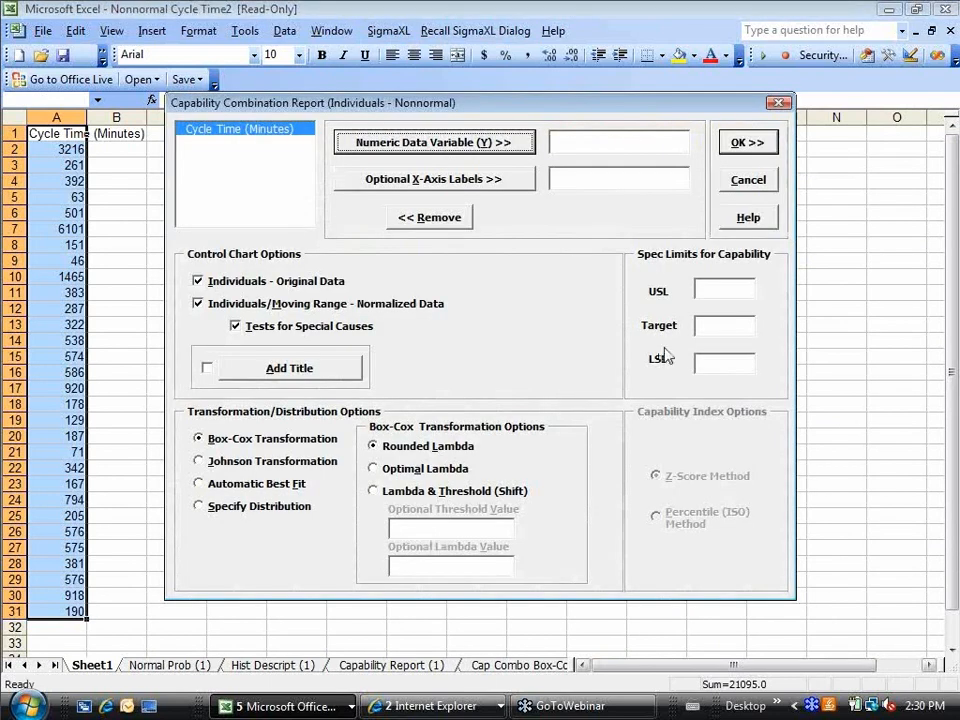
{"action": "left_click", "coordinate": [720, 293]}
{"action": "type", "text": "1000"}
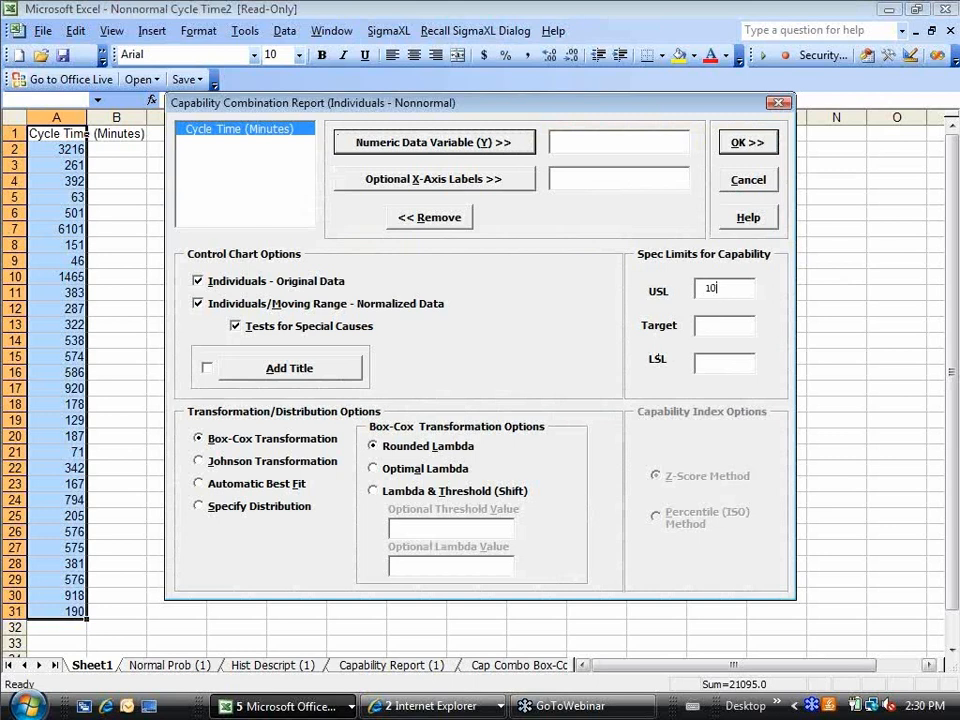
{"action": "left_click", "coordinate": [504, 150]}
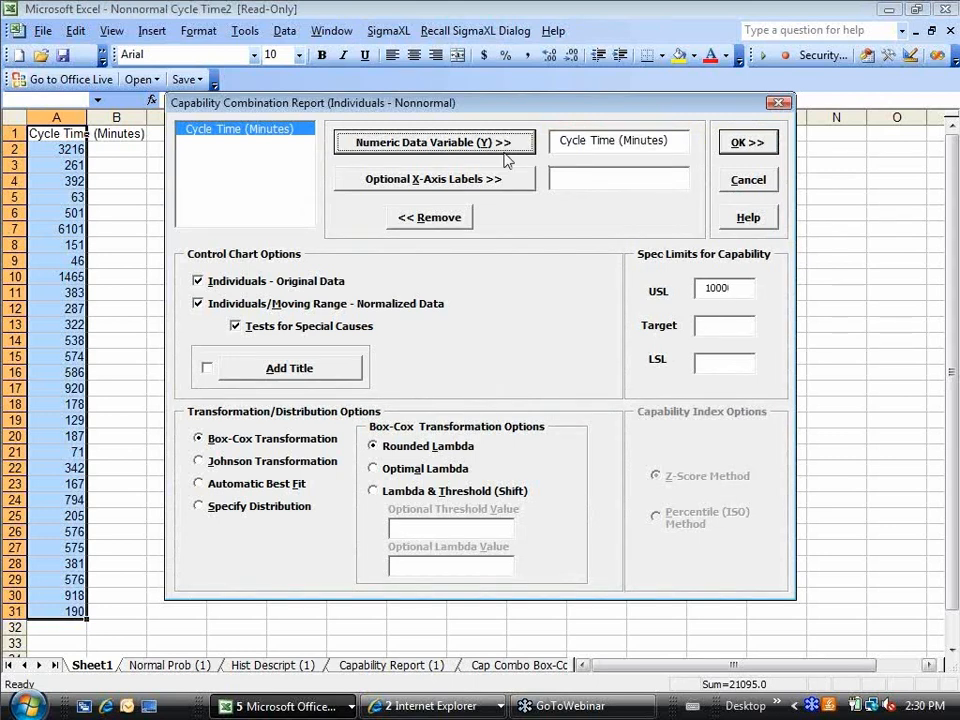
{"action": "left_click", "coordinate": [254, 487]}
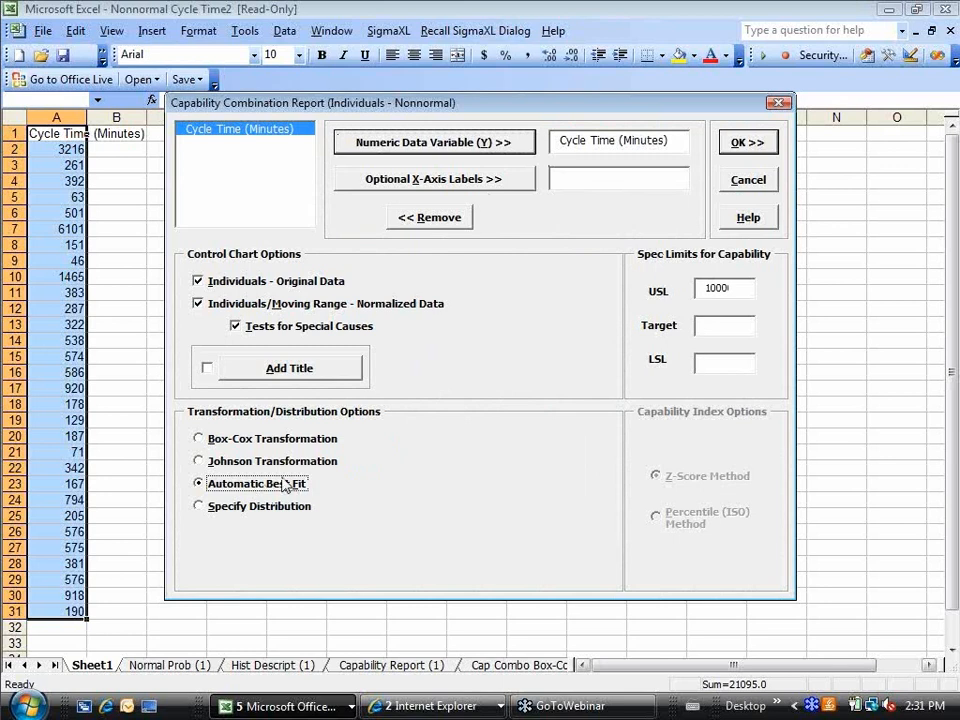
{"action": "left_click", "coordinate": [743, 146]}
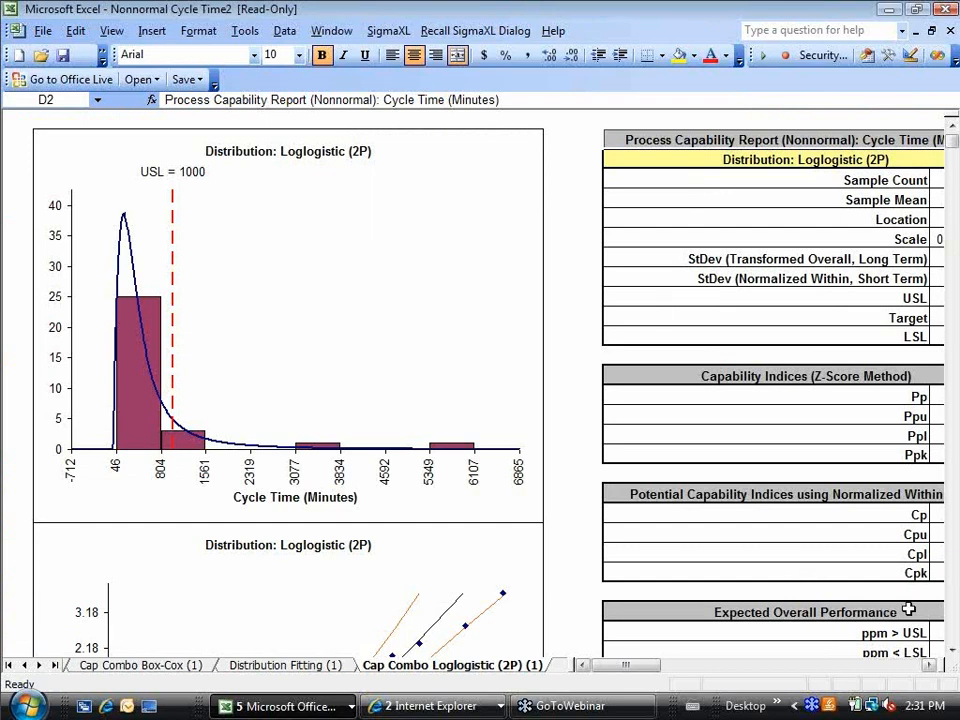
Step: Examine the Loglogistic (2P) report's parameters, capability indices, expected and actual performance, Anderson-Darling tests and histogram
{"action": "left_click", "coordinate": [930, 667]}
{"action": "left_click", "coordinate": [930, 667]}
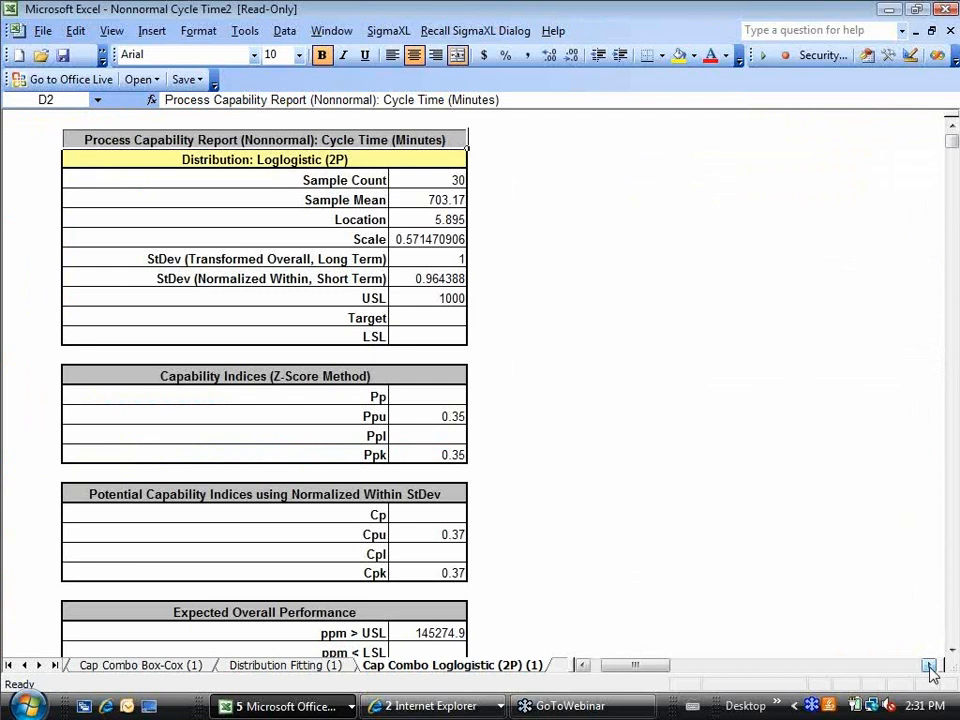
{"action": "left_click", "coordinate": [952, 650]}
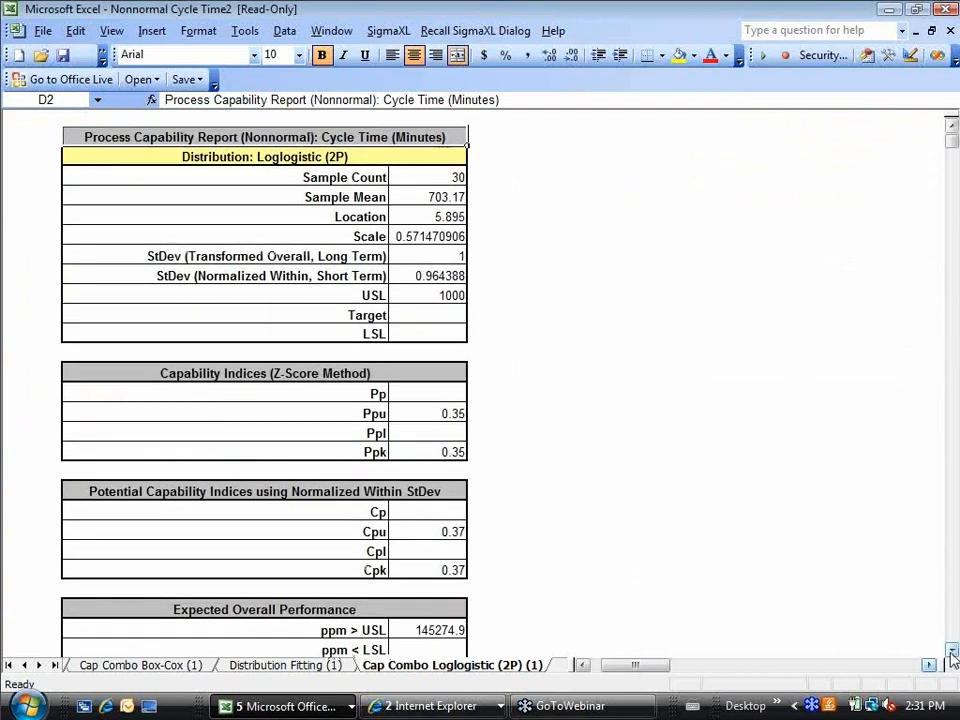
{"action": "left_click", "coordinate": [952, 650]}
{"action": "left_click", "coordinate": [952, 650]}
{"action": "left_click", "coordinate": [952, 650]}
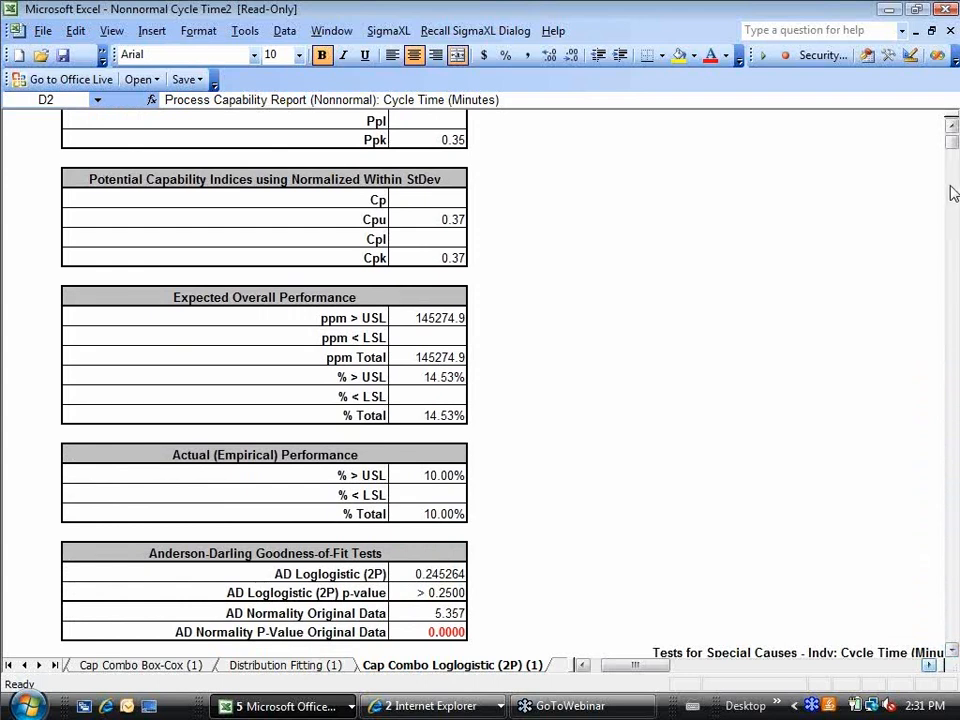
{"action": "left_click", "coordinate": [952, 128]}
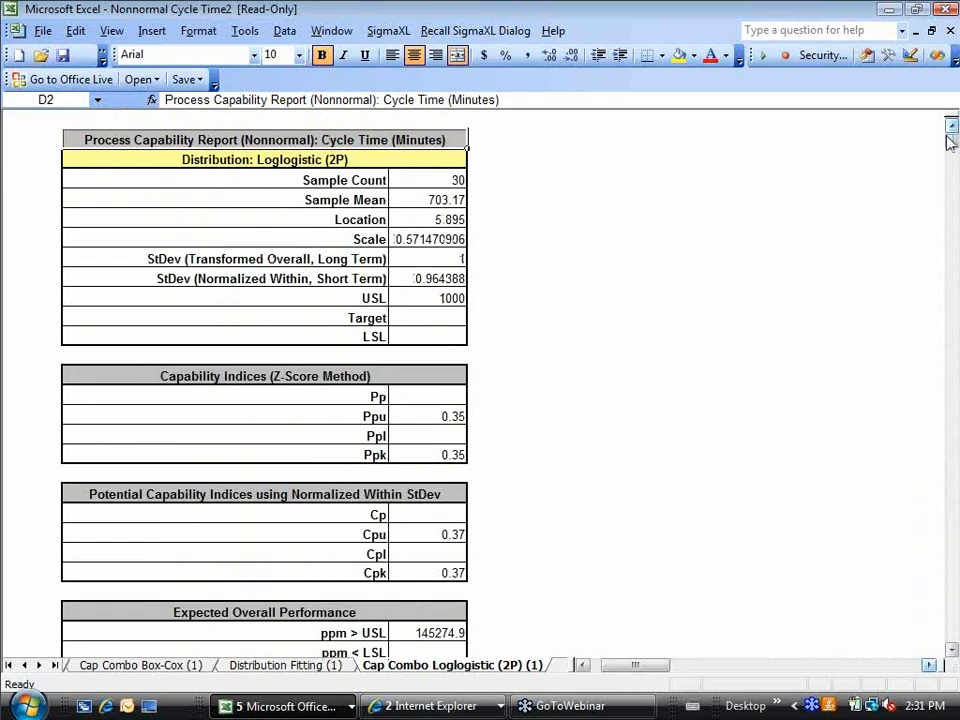
{"action": "left_click", "coordinate": [583, 665]}
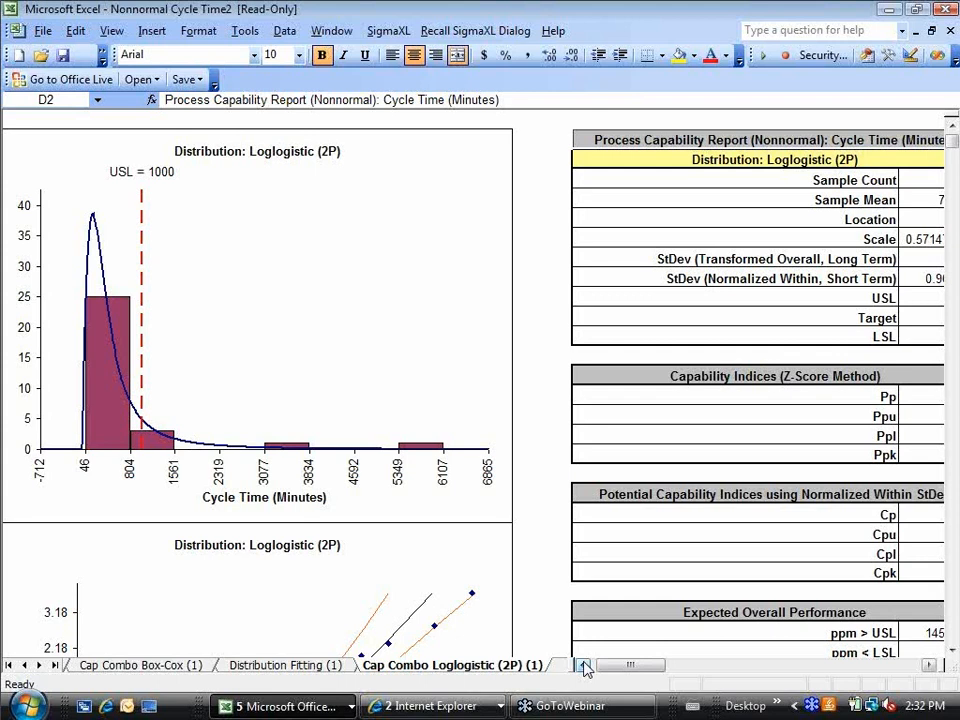
Step: Look through the lower-ranked fits in the Distribution Fitting (1) report, such as Logistic (2P) and Normal
{"action": "left_click", "coordinate": [302, 666]}
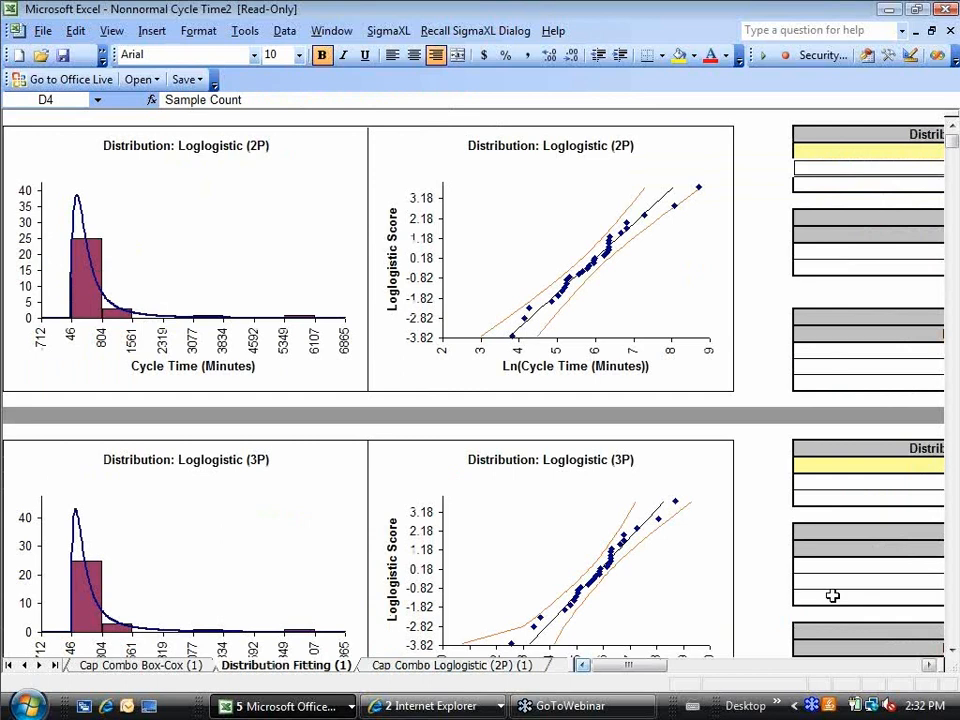
{"action": "scroll", "coordinate": [955, 617], "scroll_direction": "down", "scroll_amount": 15}
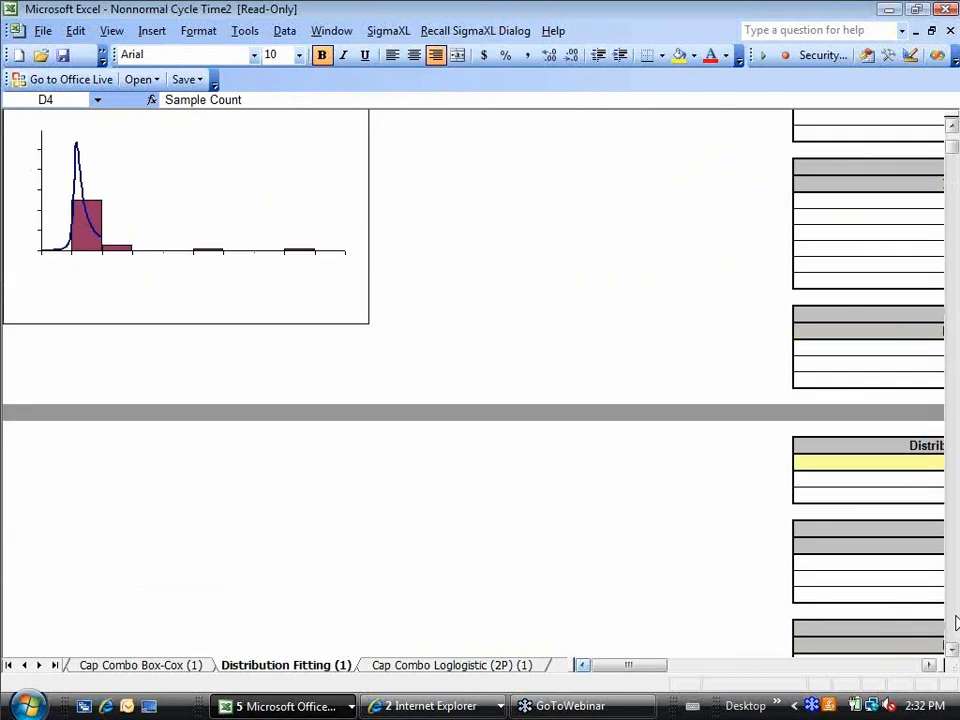
{"action": "scroll", "coordinate": [955, 622], "scroll_direction": "down", "scroll_amount": 15}
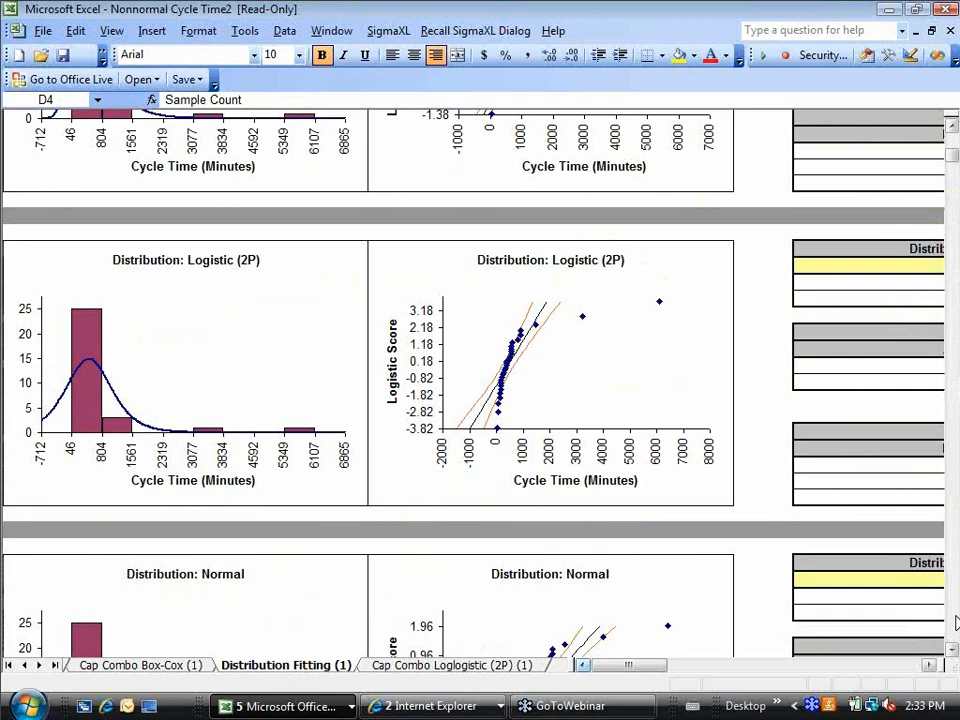
{"action": "scroll", "coordinate": [955, 622], "scroll_direction": "down", "scroll_amount": 10}
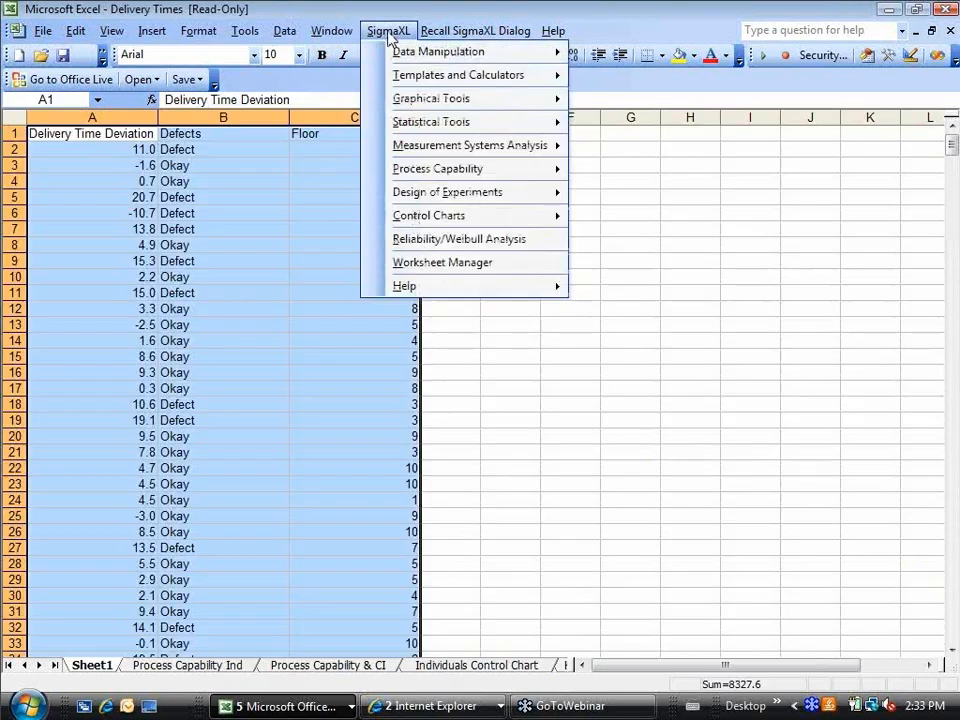
Step: In the Delivery Times workbook, view the nonnormal individuals Capability Combination Report's Specify Distribution and capability index options, and close them without running
{"action": "mouse_move", "coordinate": [414, 170]}
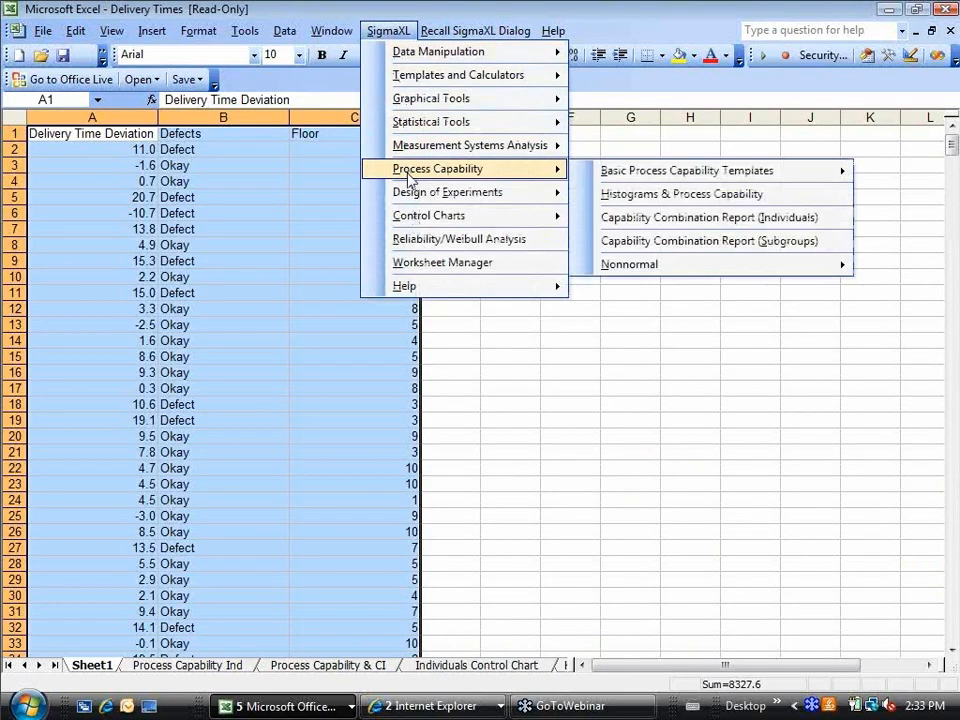
{"action": "left_click", "coordinate": [508, 323]}
{"action": "left_click", "coordinate": [546, 416]}
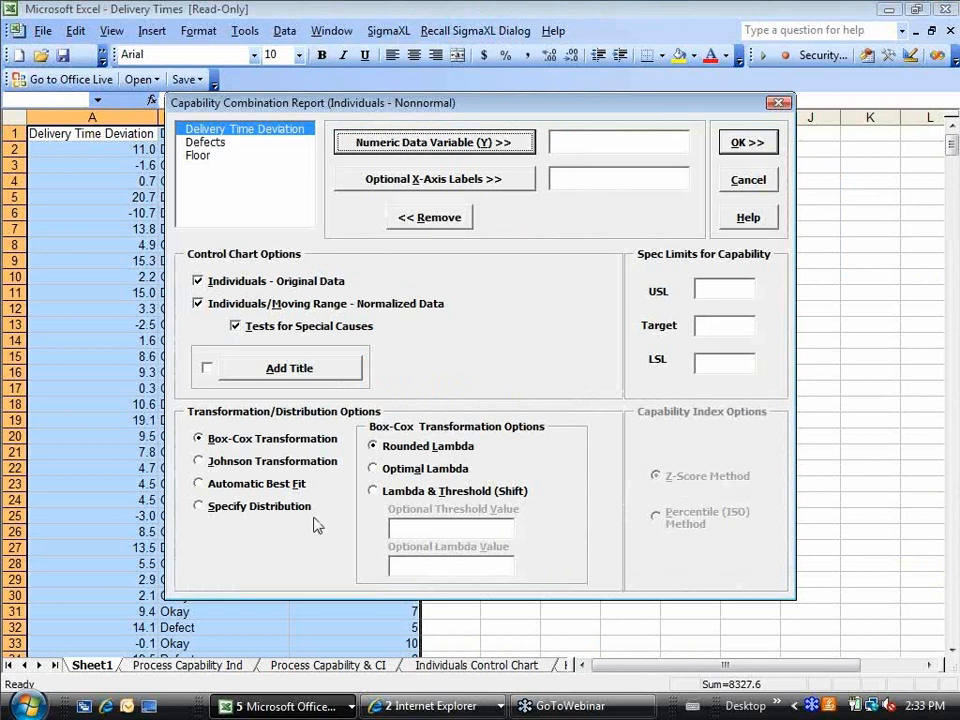
{"action": "left_click", "coordinate": [250, 511]}
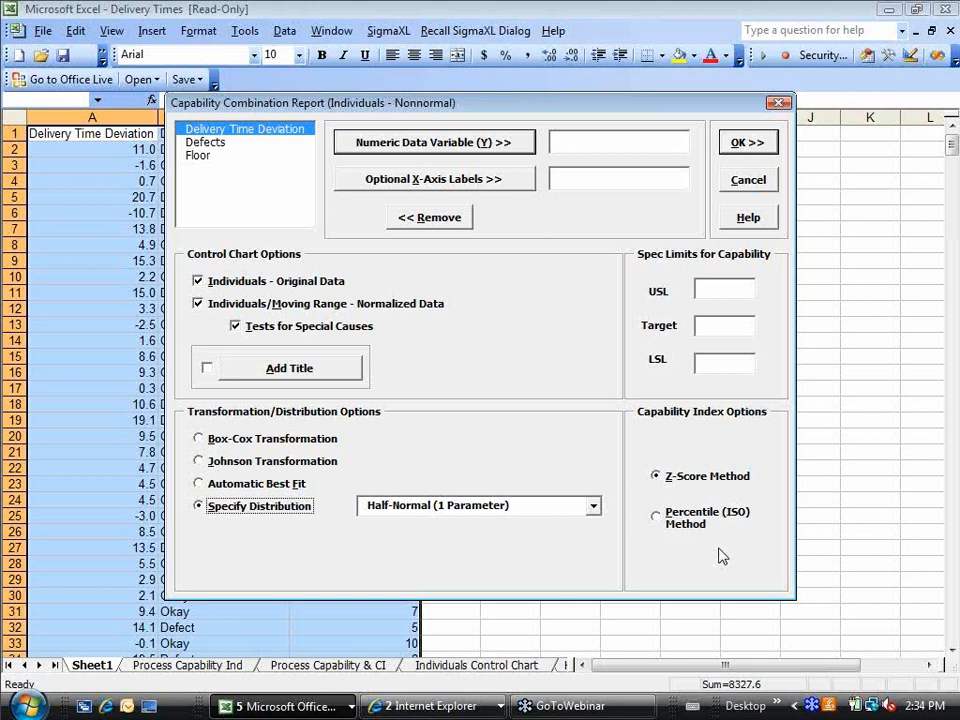
{"action": "key", "text": "Escape"}
Step: Open the Control Chart Selection Tool and compare the chart choices for discrete/attribute data and continuous/variable data
{"action": "left_click", "coordinate": [388, 30]}
{"action": "mouse_move", "coordinate": [410, 216]}
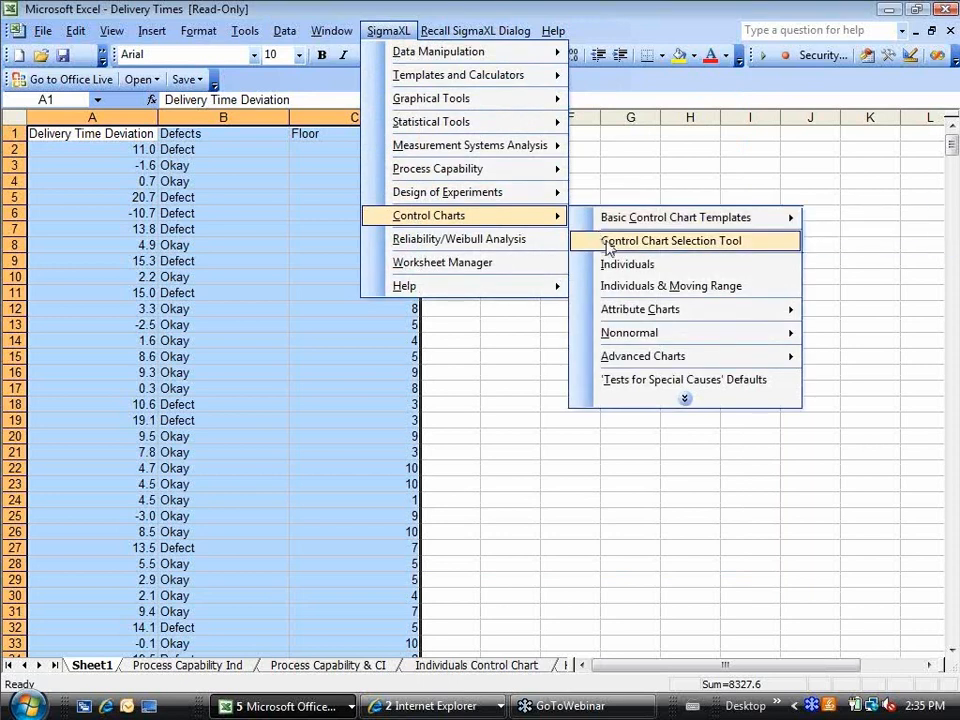
{"action": "left_click", "coordinate": [608, 241]}
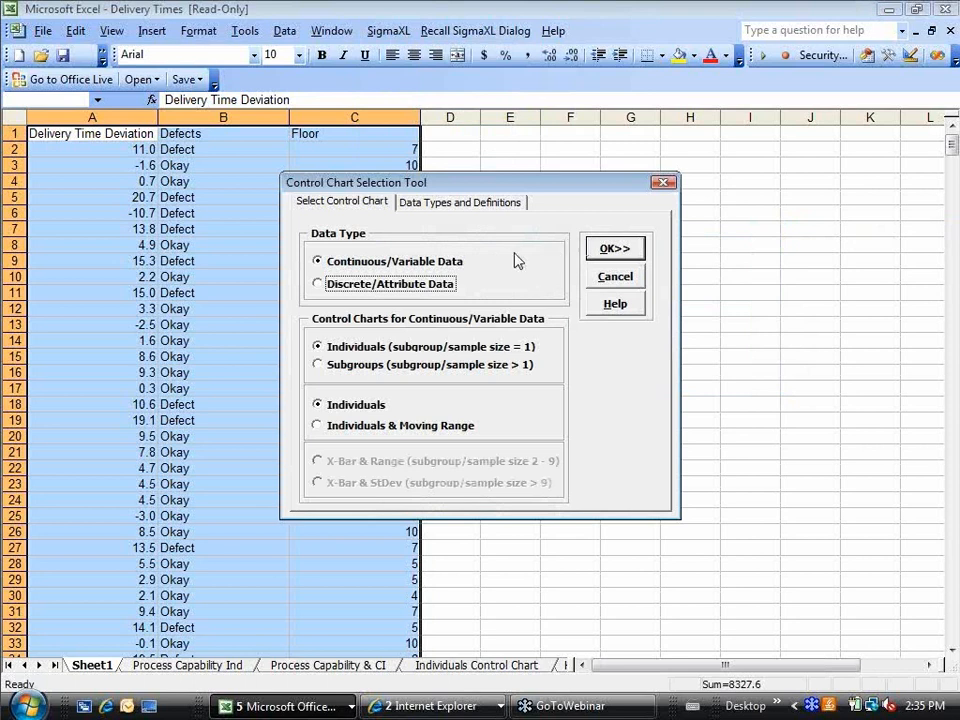
{"action": "left_click", "coordinate": [441, 287]}
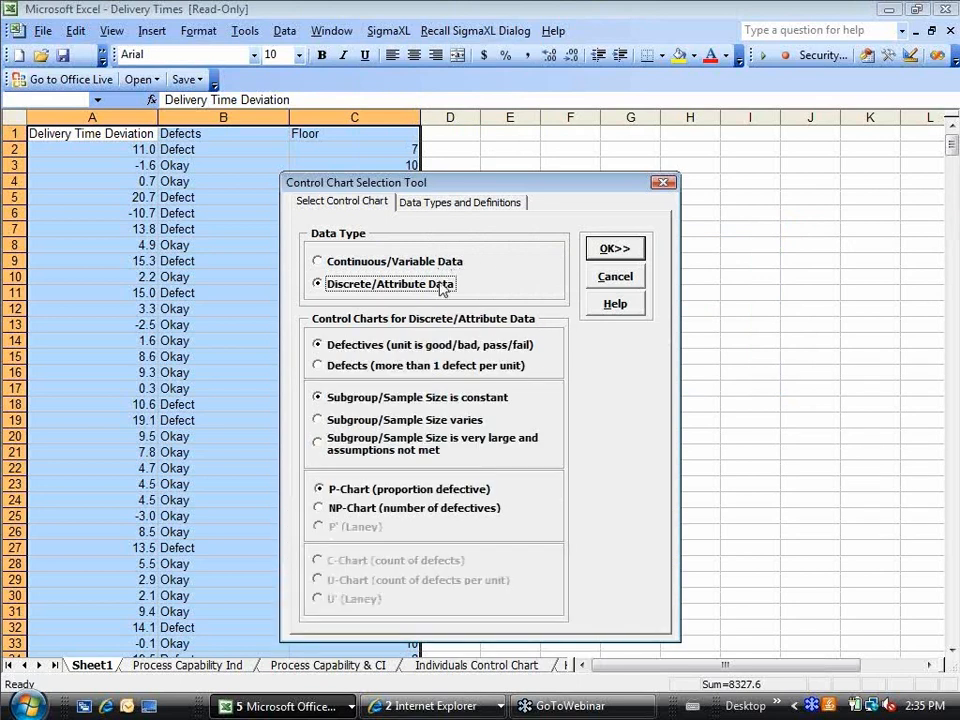
{"action": "left_click", "coordinate": [441, 268]}
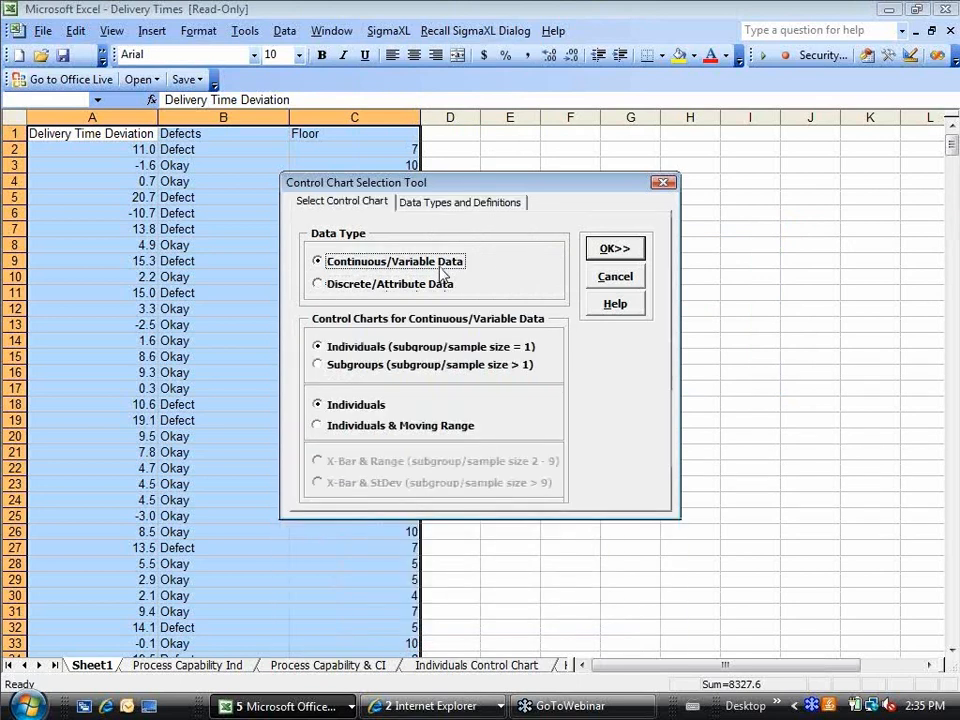
Step: Look through the continuous-data chart choices: X-Bar & Range and X-Bar & StDev for subgroups, Individuals and Individuals & Moving Range for single values
{"action": "left_click", "coordinate": [386, 368]}
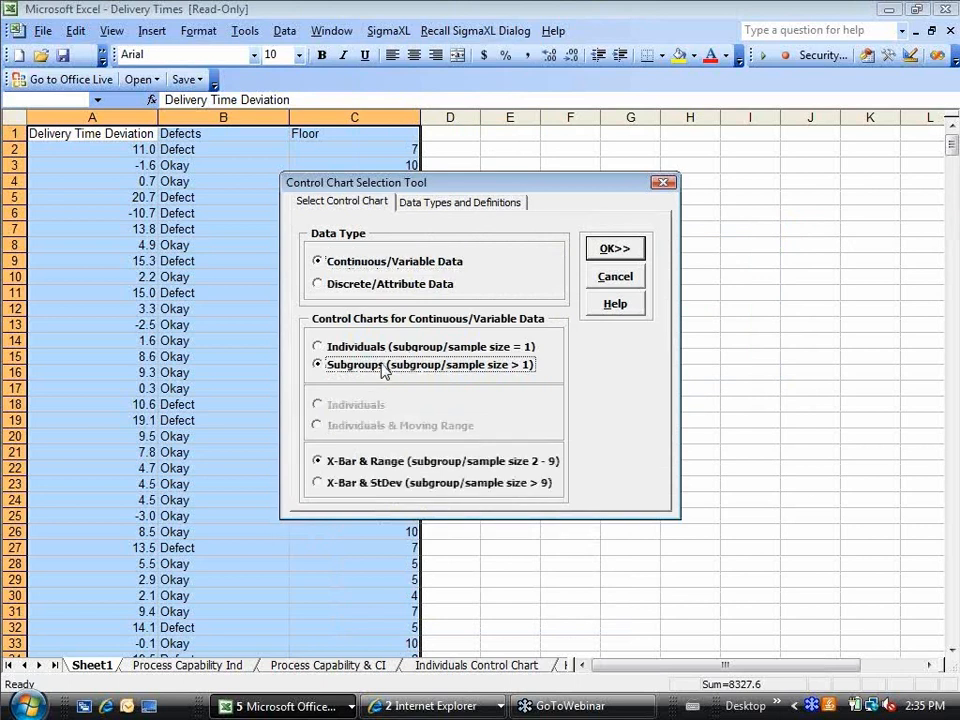
{"action": "left_click", "coordinate": [378, 485]}
{"action": "left_click", "coordinate": [389, 461]}
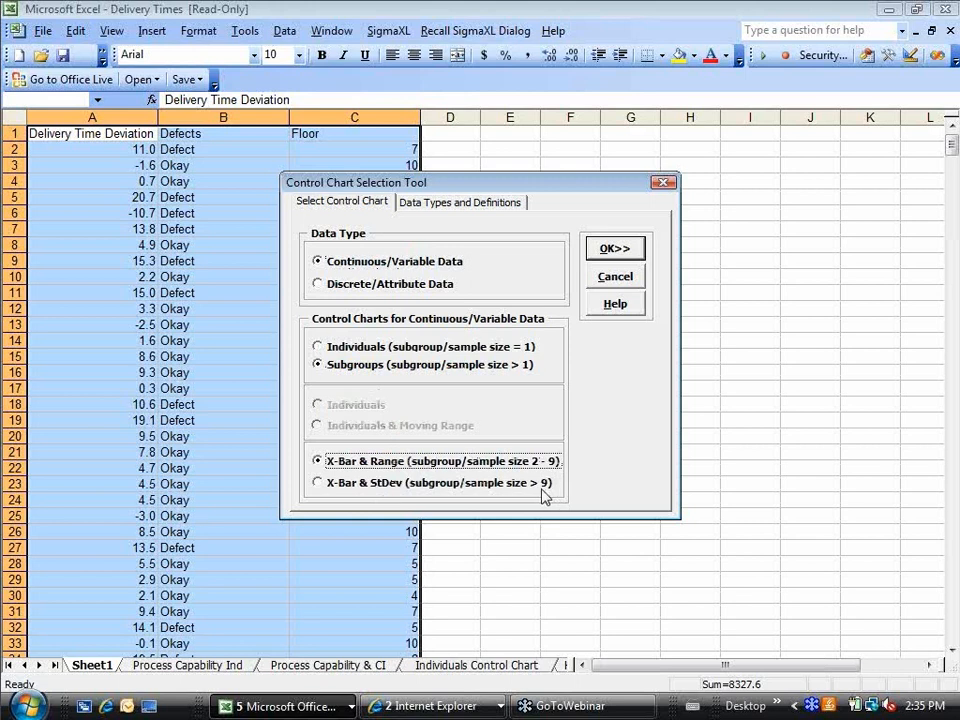
{"action": "left_click", "coordinate": [528, 488]}
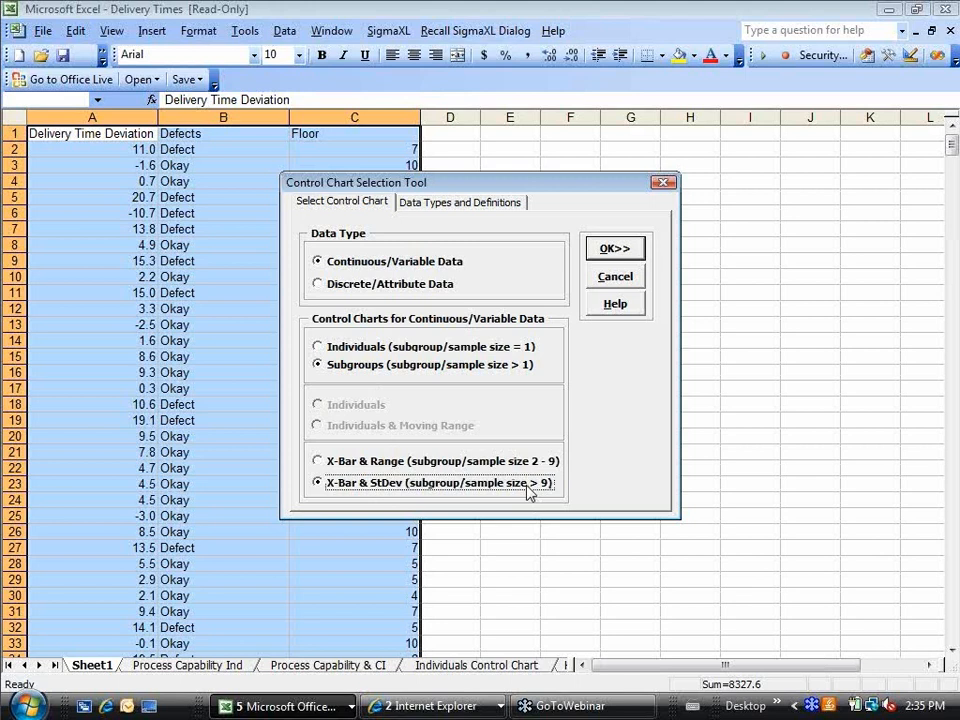
{"action": "left_click", "coordinate": [523, 466]}
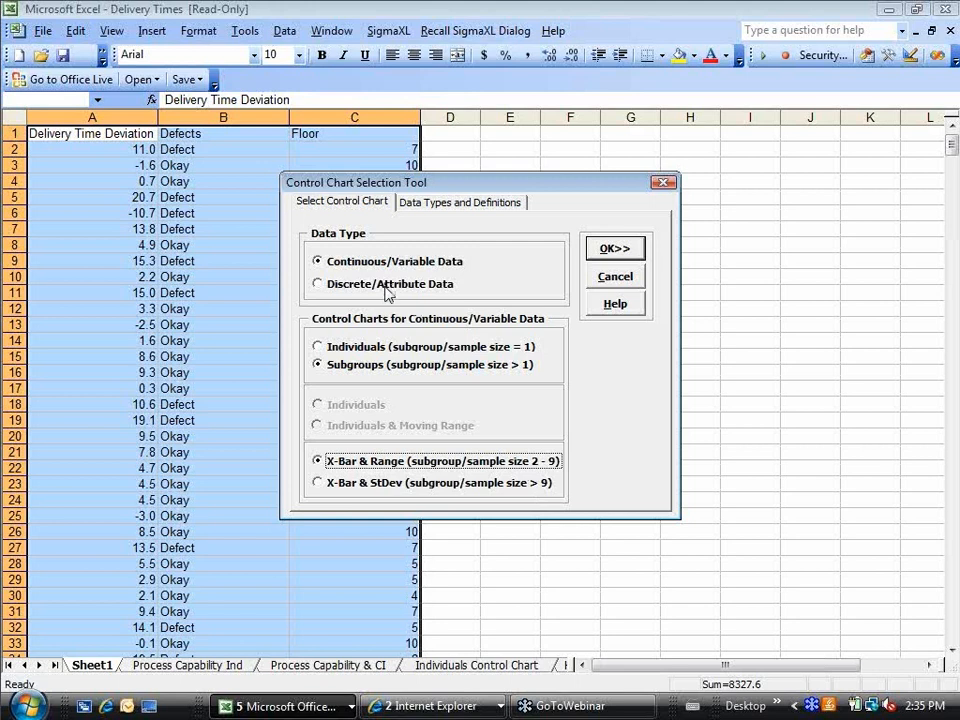
{"action": "left_click", "coordinate": [369, 364]}
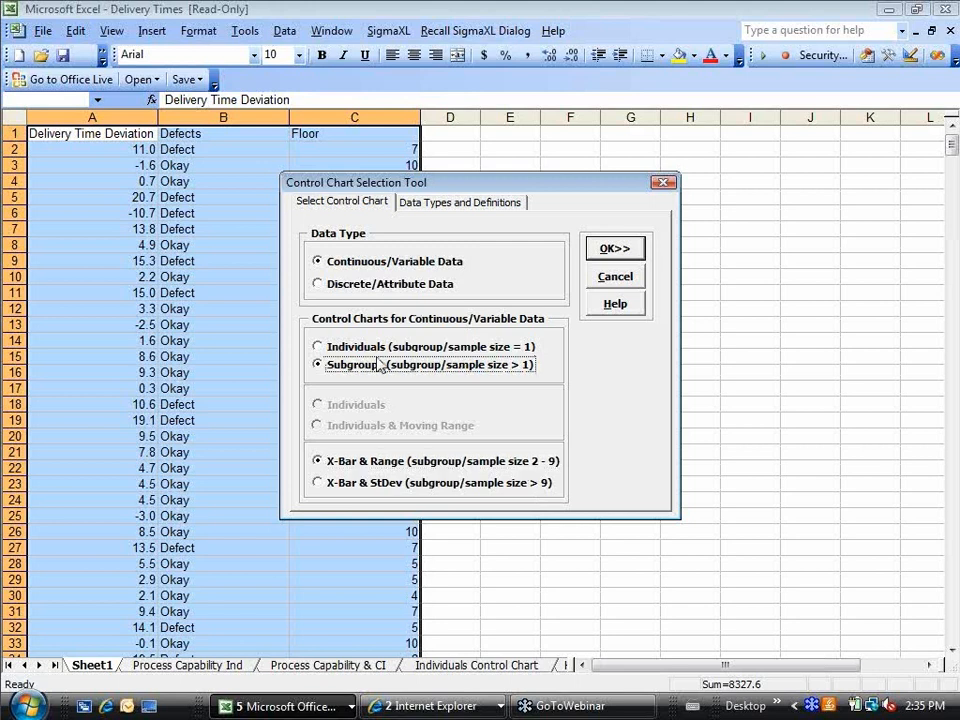
{"action": "left_click", "coordinate": [376, 353]}
{"action": "left_click", "coordinate": [372, 427]}
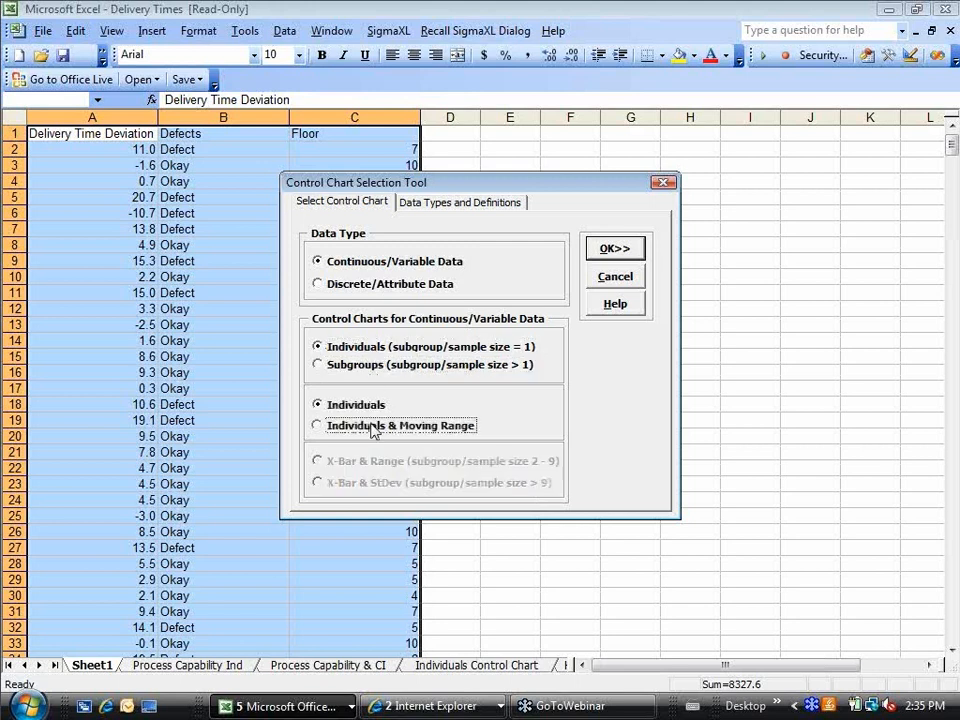
{"action": "left_click", "coordinate": [368, 408]}
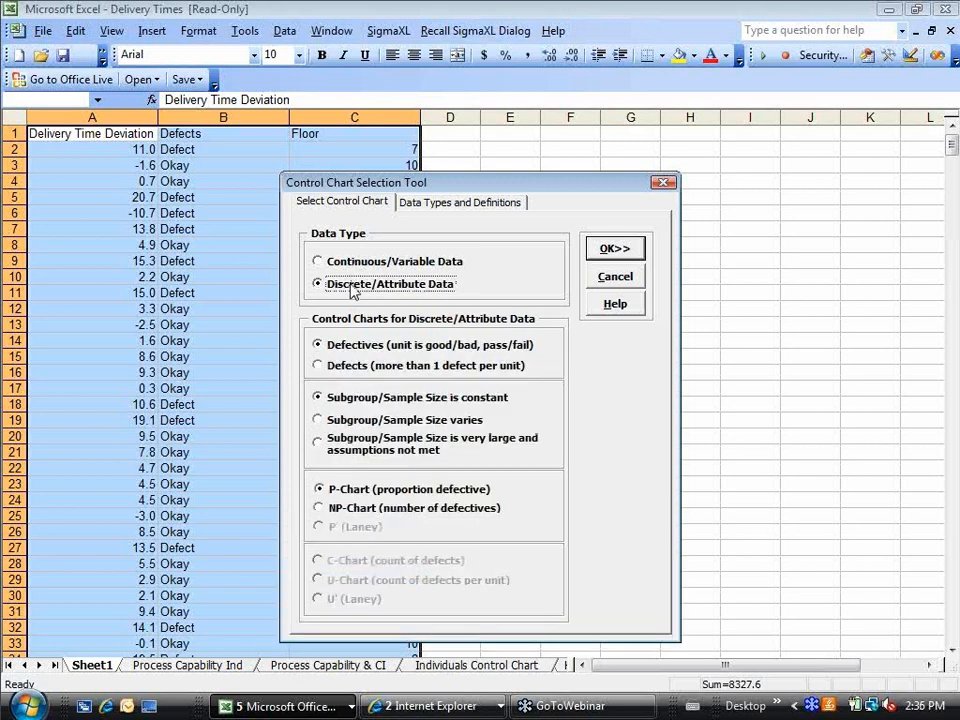
Step: For discrete/attribute data, compare the Defects and Defectives categories and the P-Chart and NP-Chart options at constant subgroup size
{"action": "left_click", "coordinate": [350, 366]}
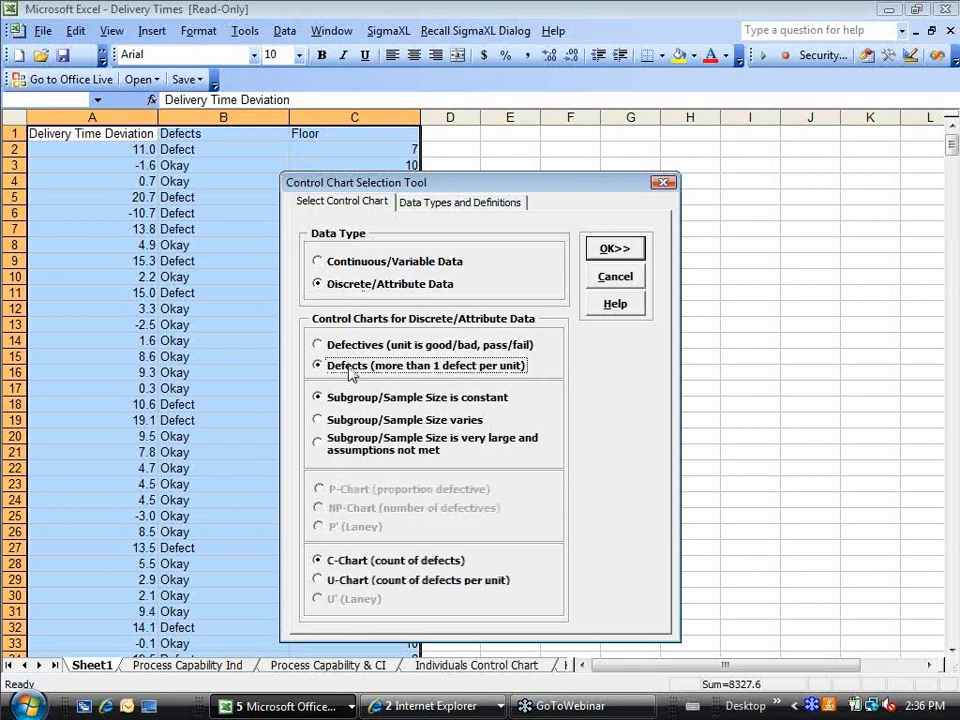
{"action": "left_click", "coordinate": [340, 345]}
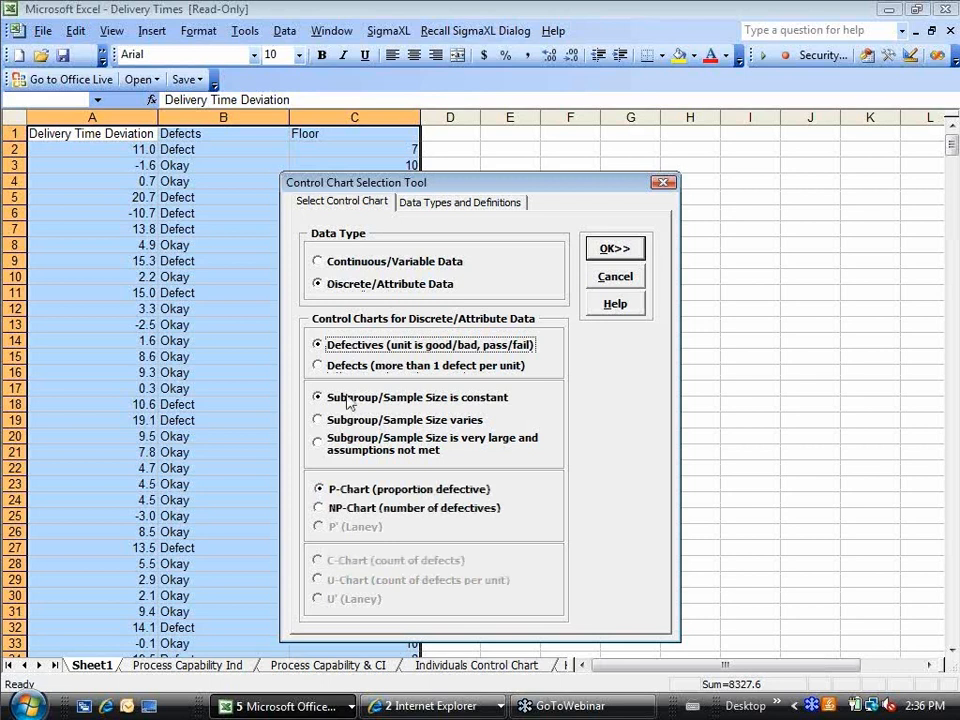
{"action": "left_click", "coordinate": [345, 507]}
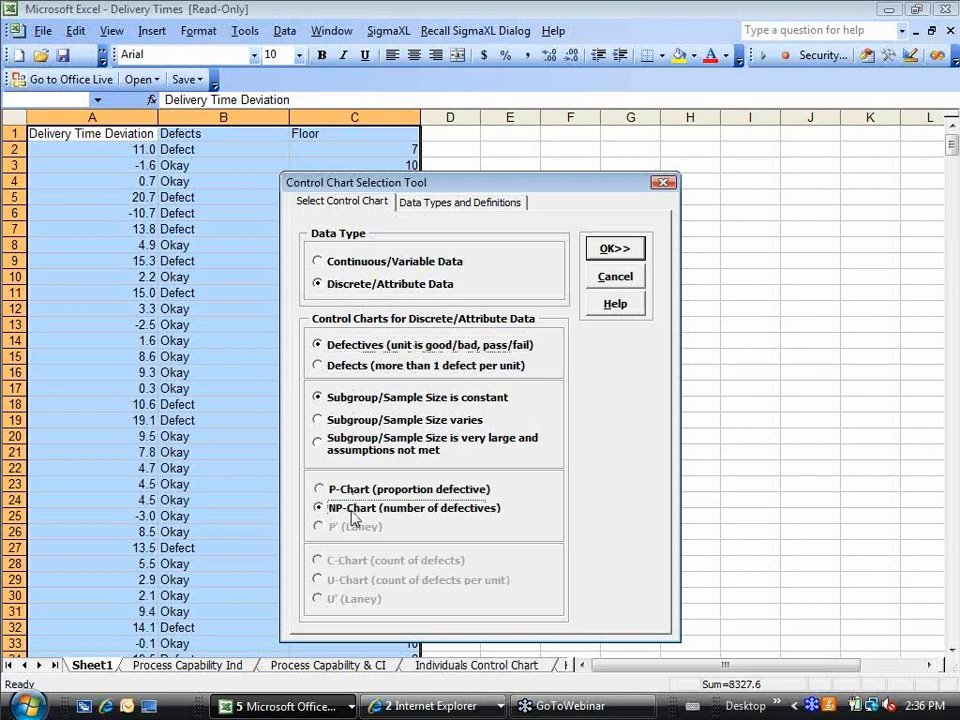
{"action": "left_click", "coordinate": [350, 490]}
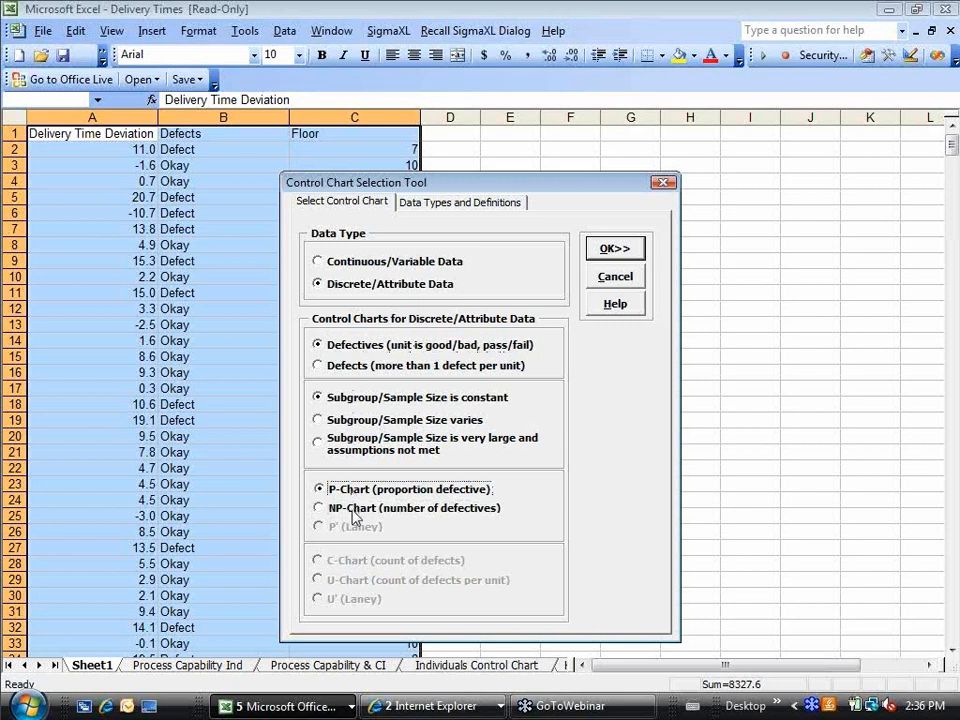
{"action": "left_click", "coordinate": [353, 510]}
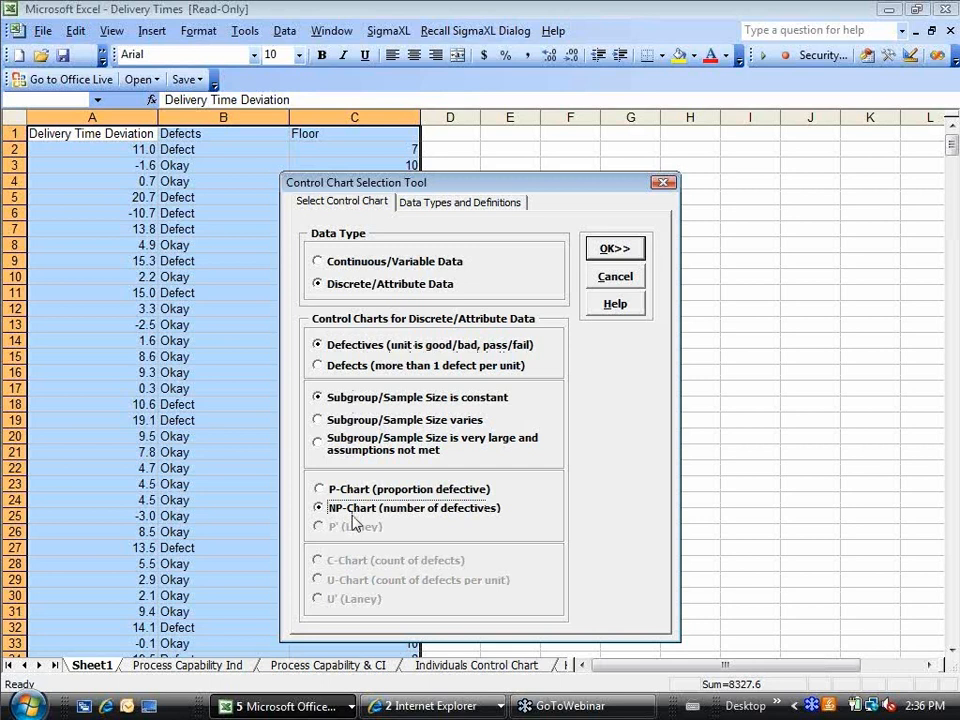
Step: View the Defects chart recommendations for varying subgroup size and for very large subgroups whose assumptions are not met
{"action": "left_click", "coordinate": [345, 367]}
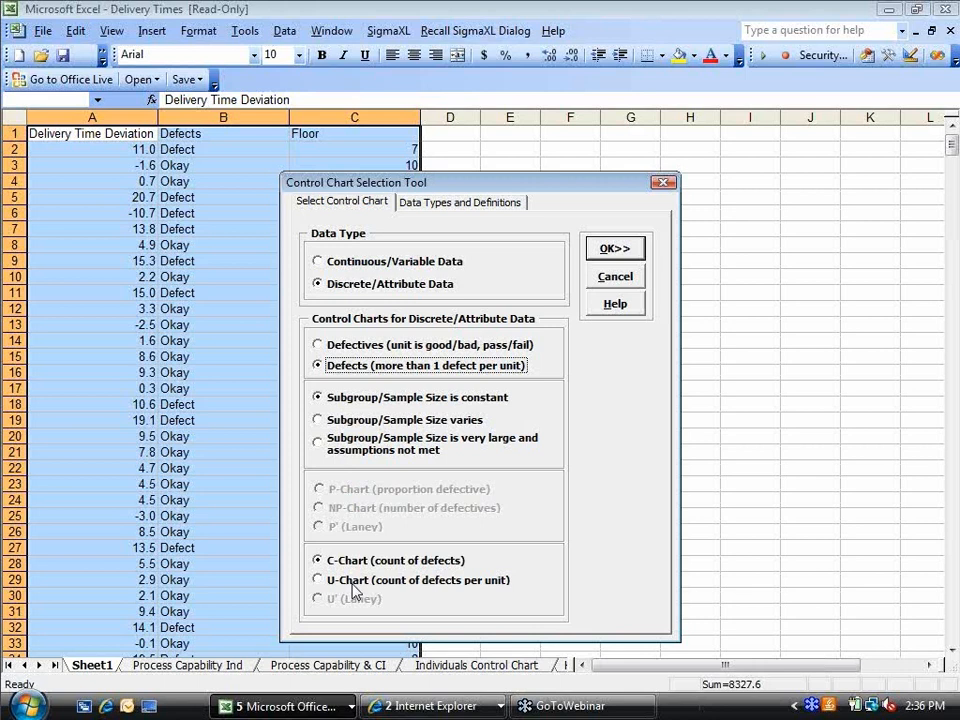
{"action": "left_click", "coordinate": [349, 421]}
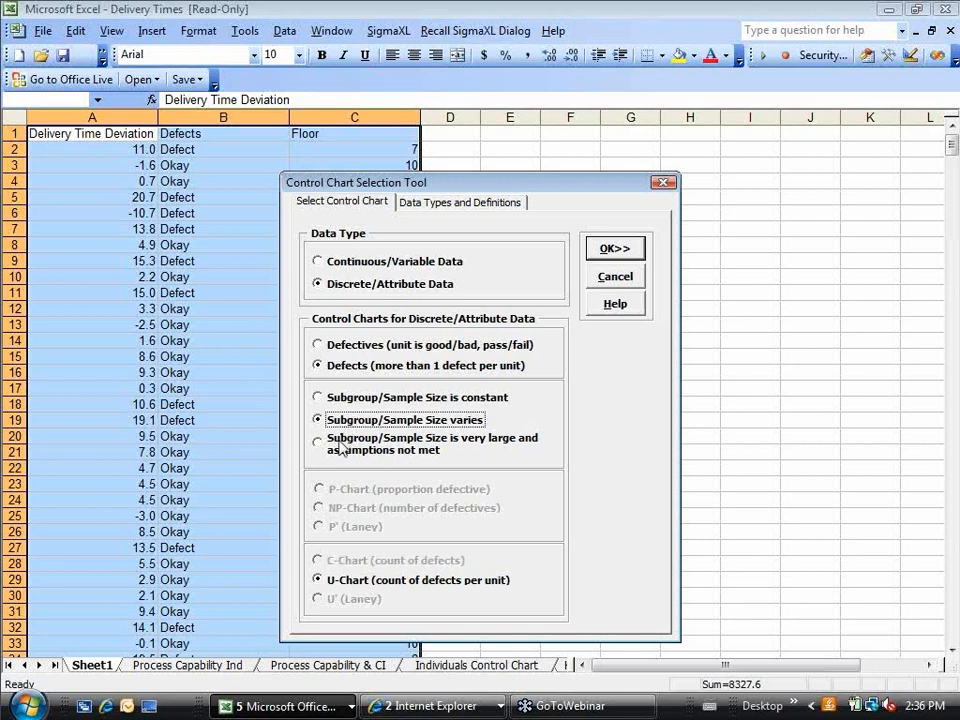
{"action": "left_click", "coordinate": [319, 442]}
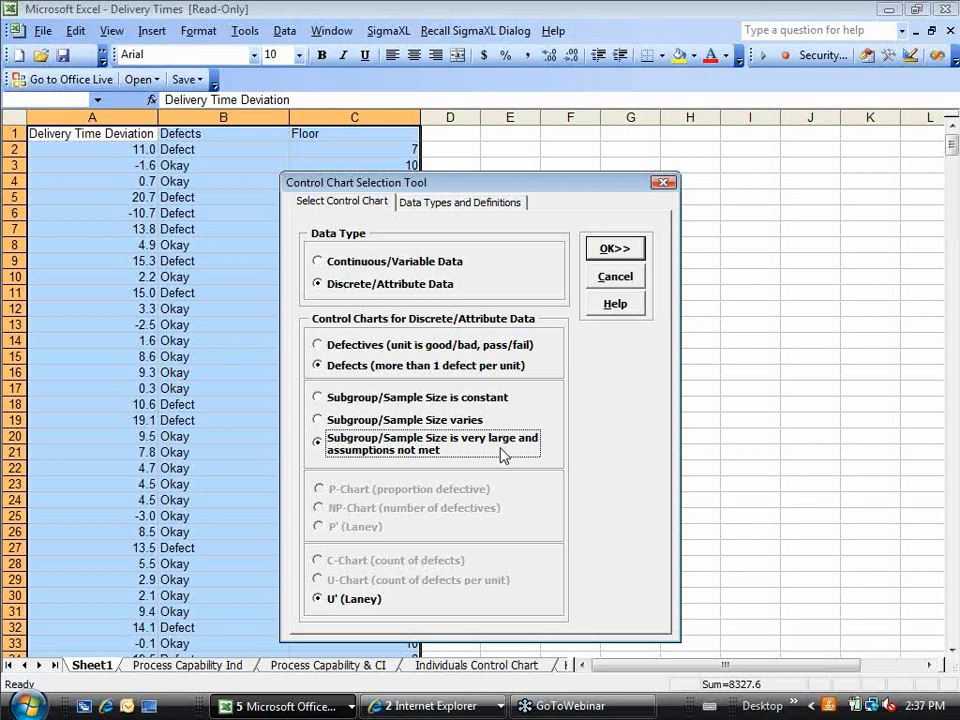
Step: Choose the continuous-data Individuals chart, accept data range A1:C726 and assign Delivery Time Deviation as the numeric data variable (Y)
{"action": "left_click", "coordinate": [388, 268]}
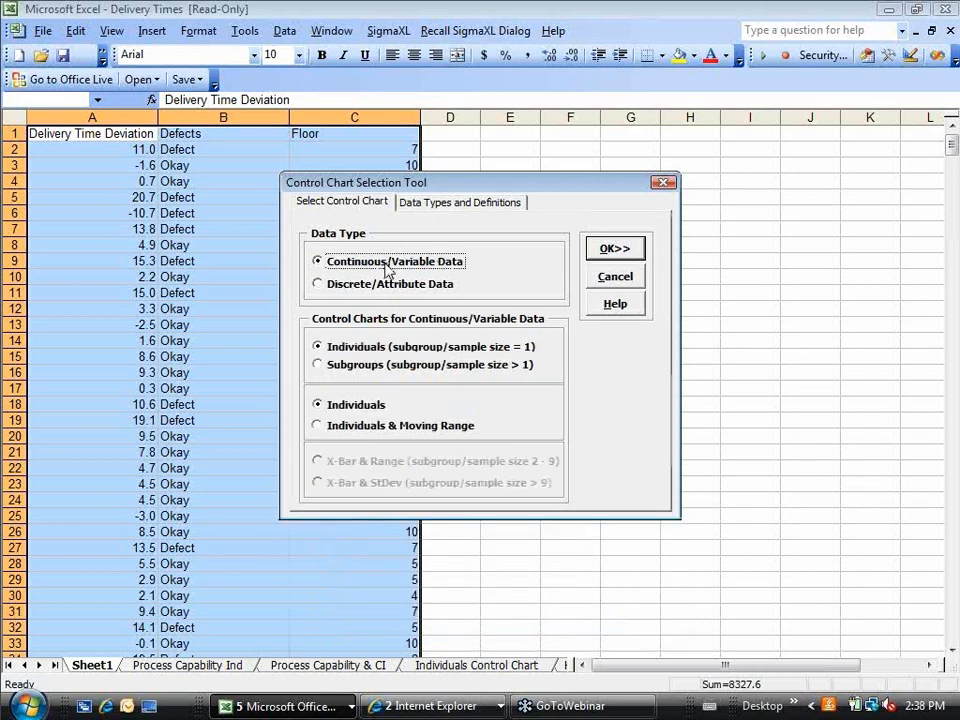
{"action": "left_click", "coordinate": [604, 254]}
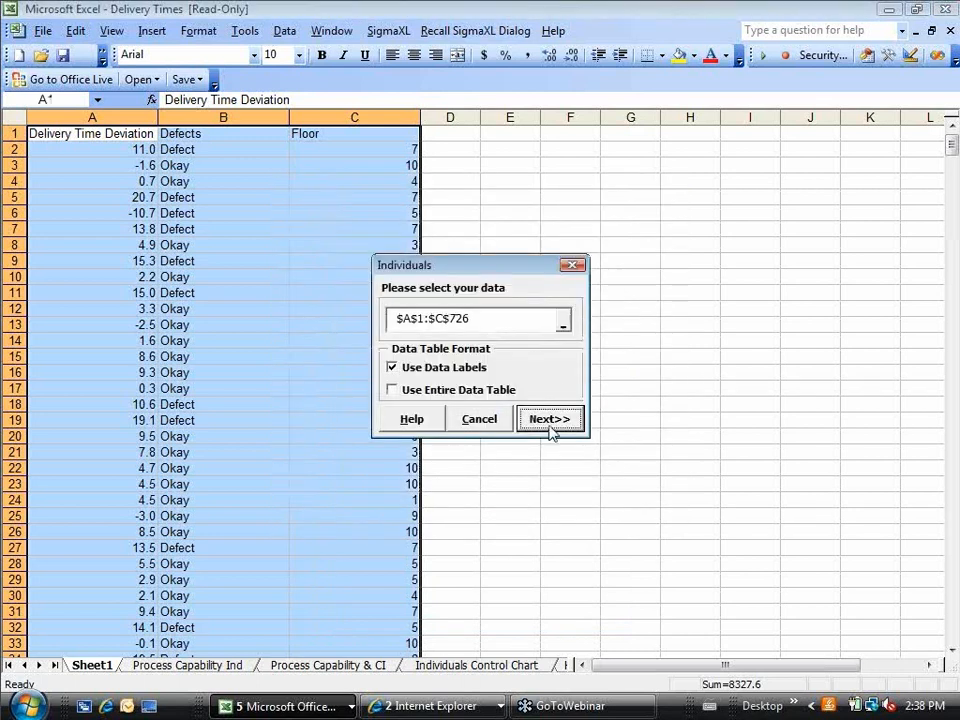
{"action": "left_click", "coordinate": [550, 422]}
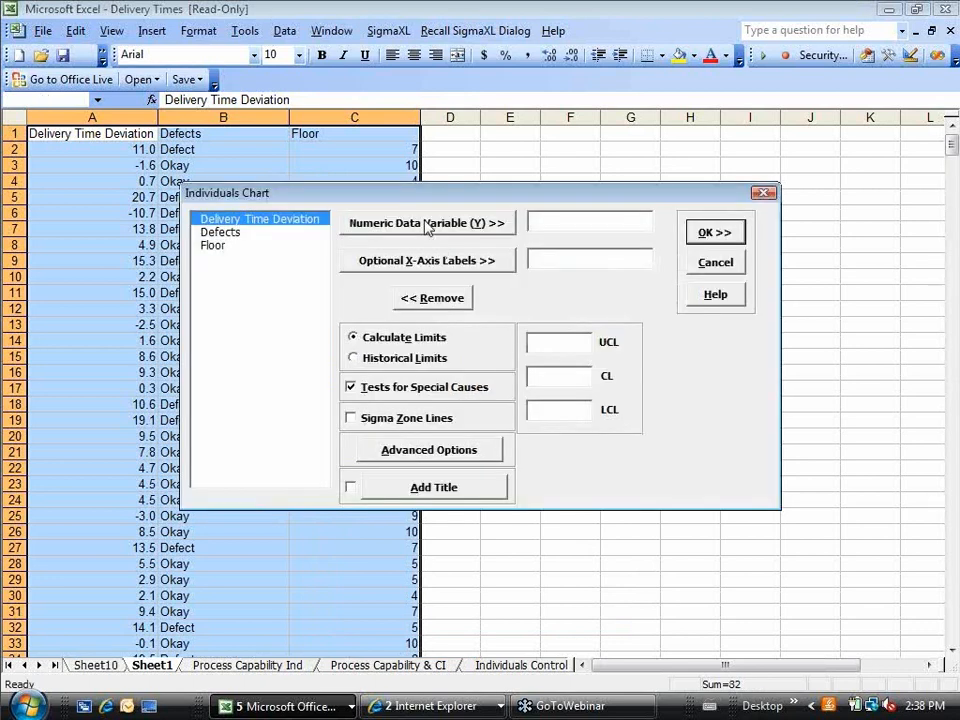
{"action": "left_click", "coordinate": [428, 224]}
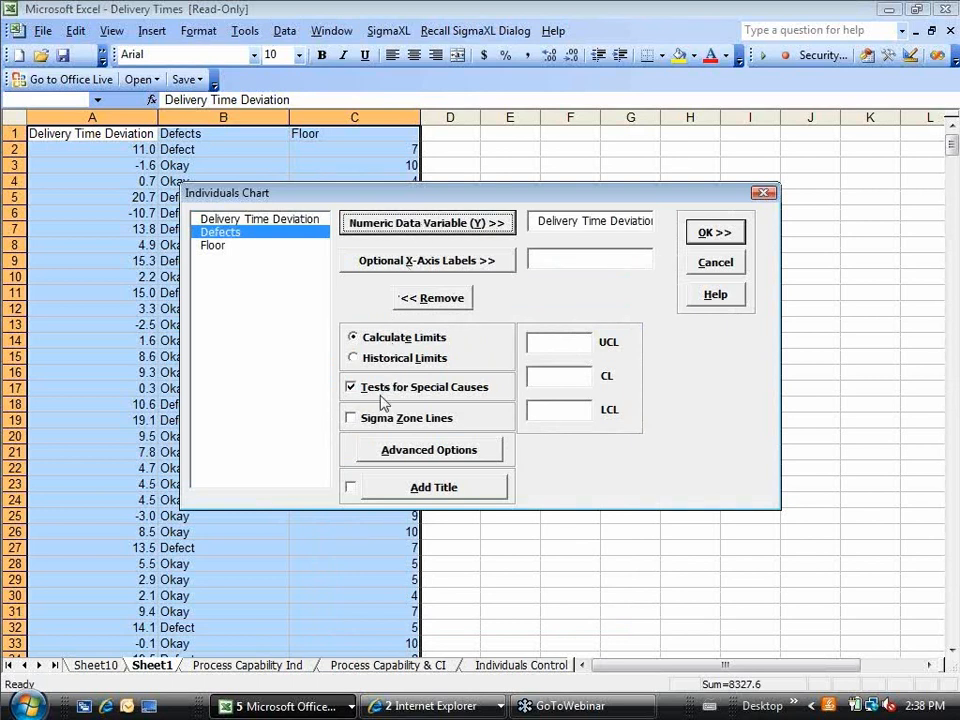
Step: Create the Individuals chart with tests for special causes and sigma zone lines, and review its special causes table
{"action": "left_click", "coordinate": [351, 418]}
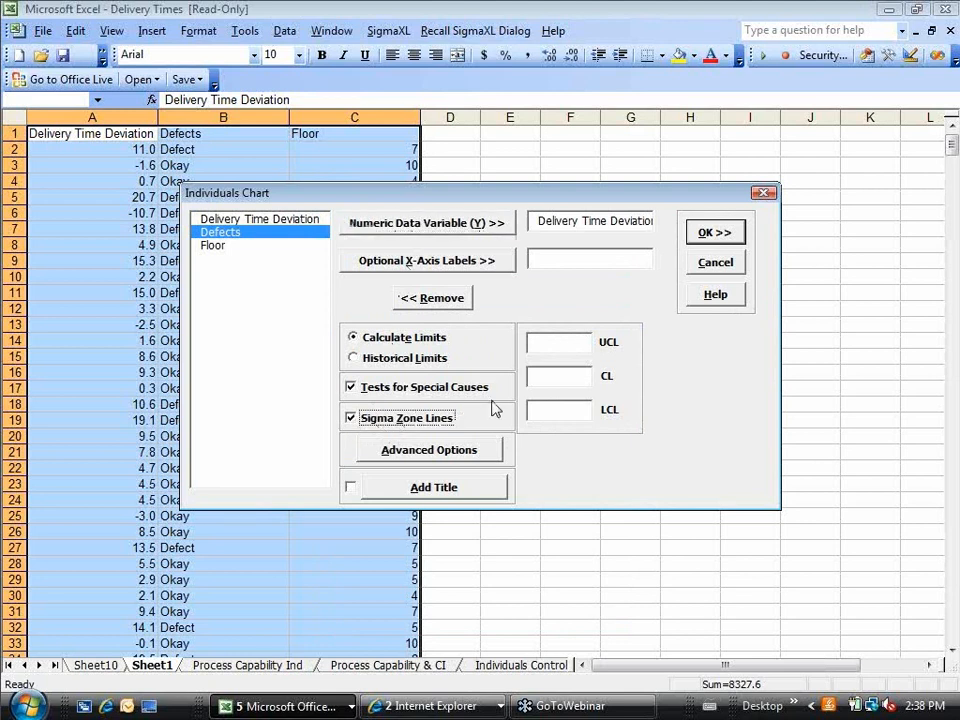
{"action": "left_click", "coordinate": [468, 452]}
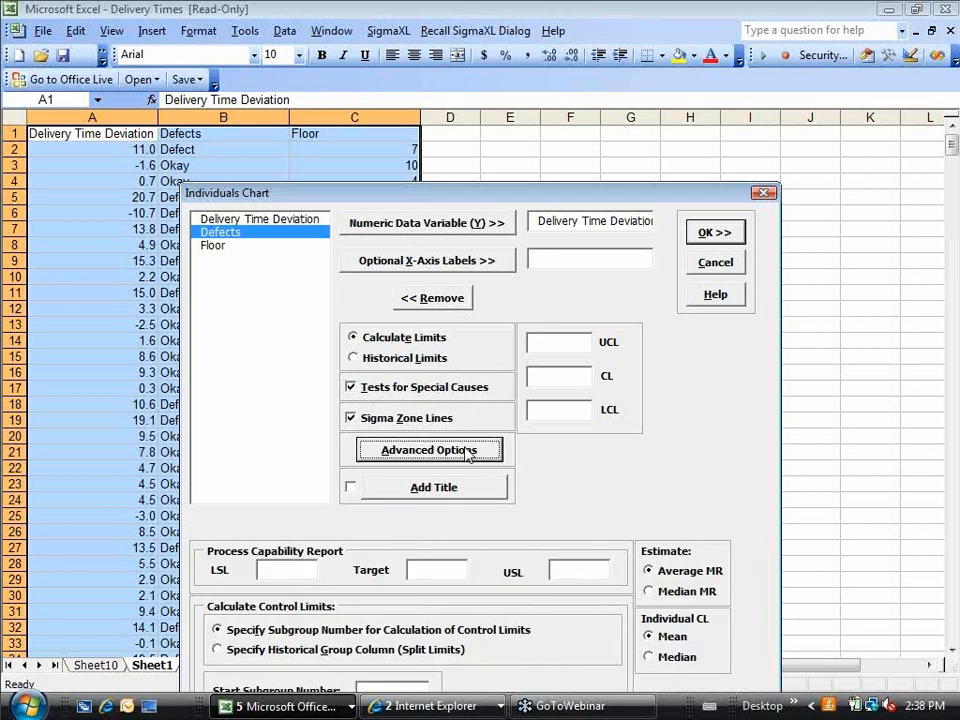
{"action": "left_click_drag", "start_coordinate": [512, 196], "coordinate": [520, 46]}
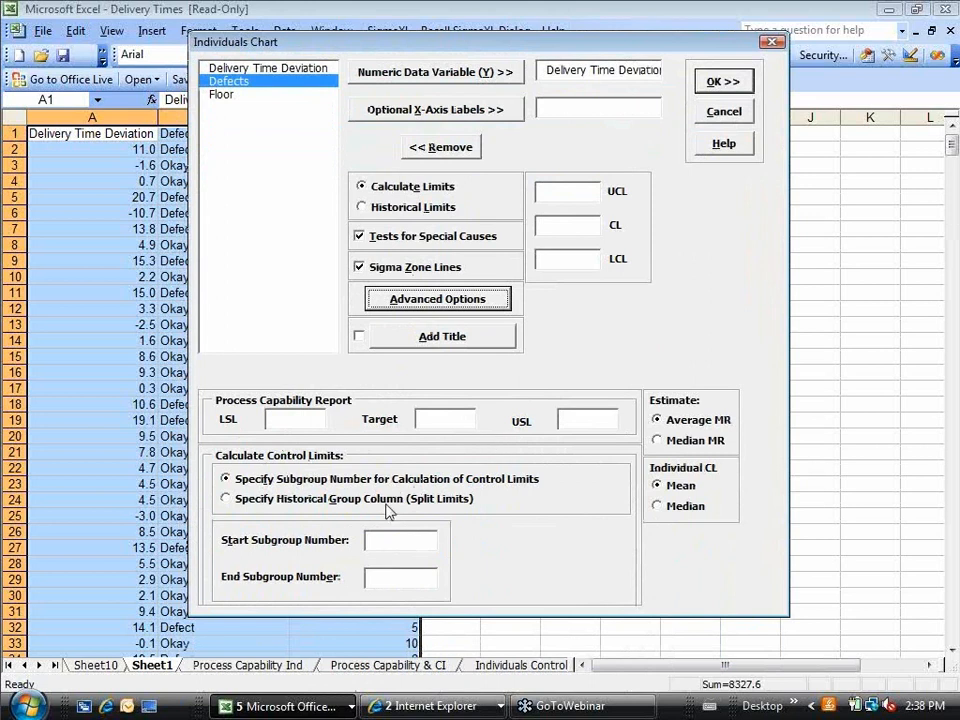
{"action": "left_click", "coordinate": [434, 299]}
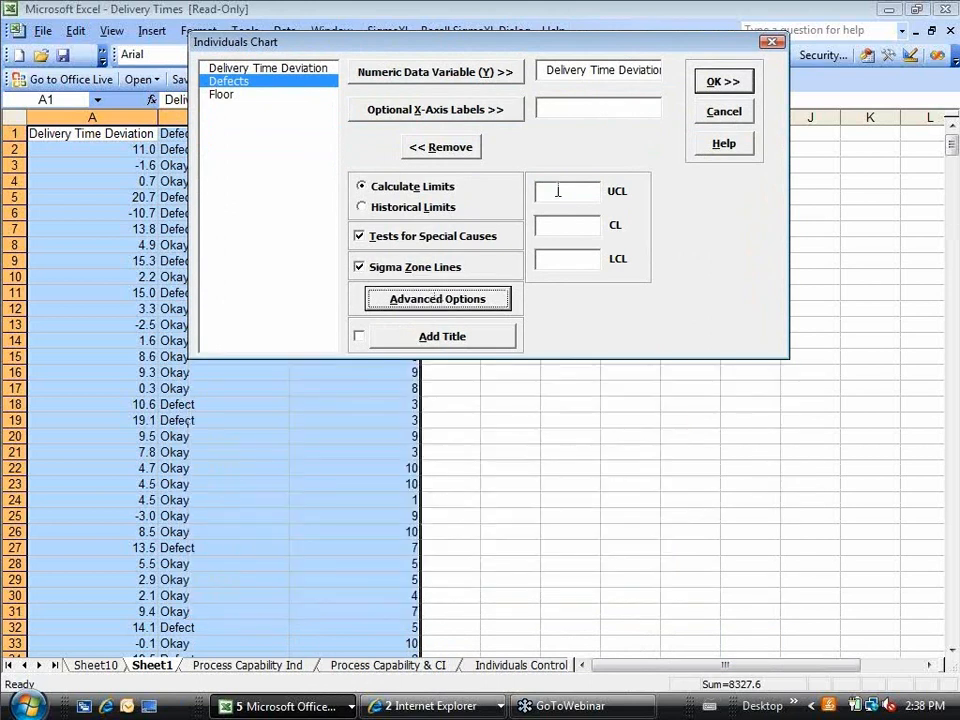
{"action": "left_click", "coordinate": [720, 84]}
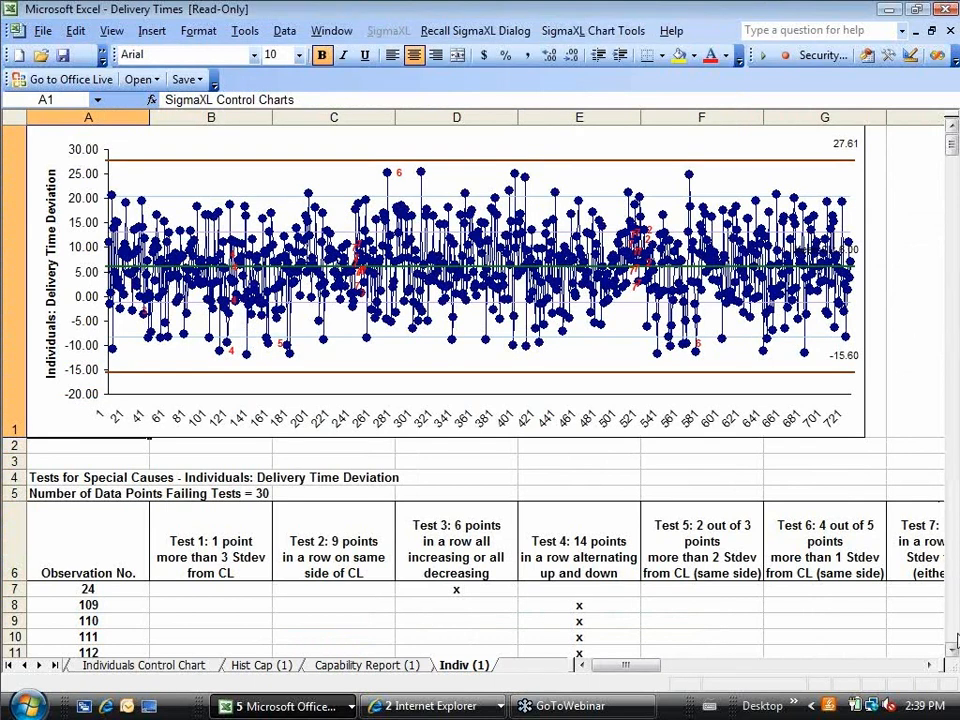
{"action": "left_click", "coordinate": [953, 651]}
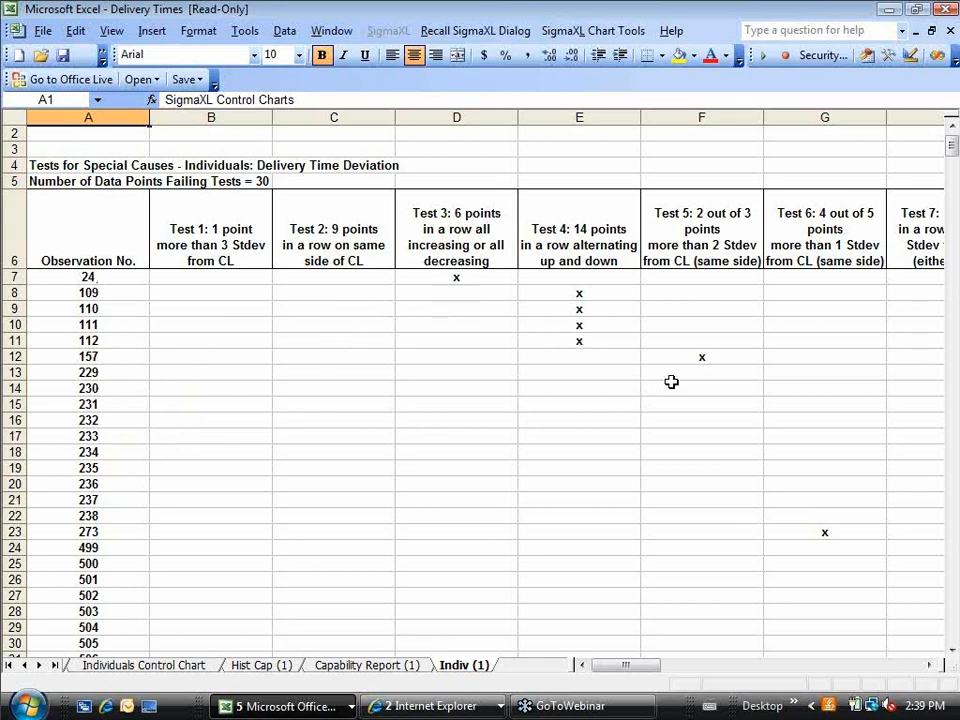
{"action": "left_click_drag", "start_coordinate": [952, 150], "coordinate": [952, 143]}
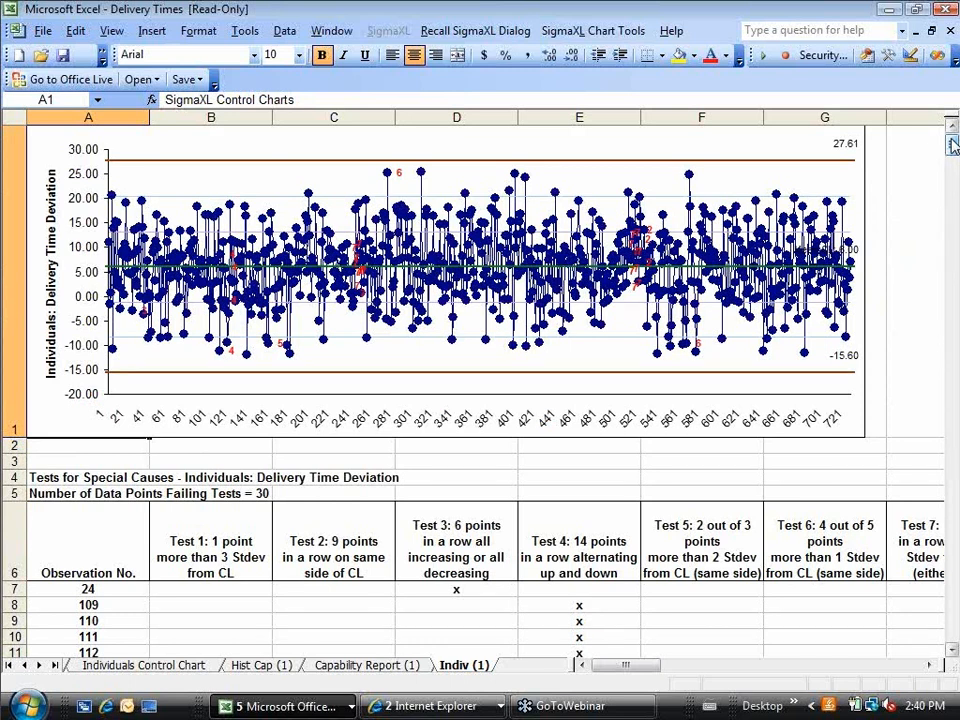
Step: Limit the Individuals chart to the last 30 data points, and restore the display of all data points
{"action": "left_click", "coordinate": [620, 32]}
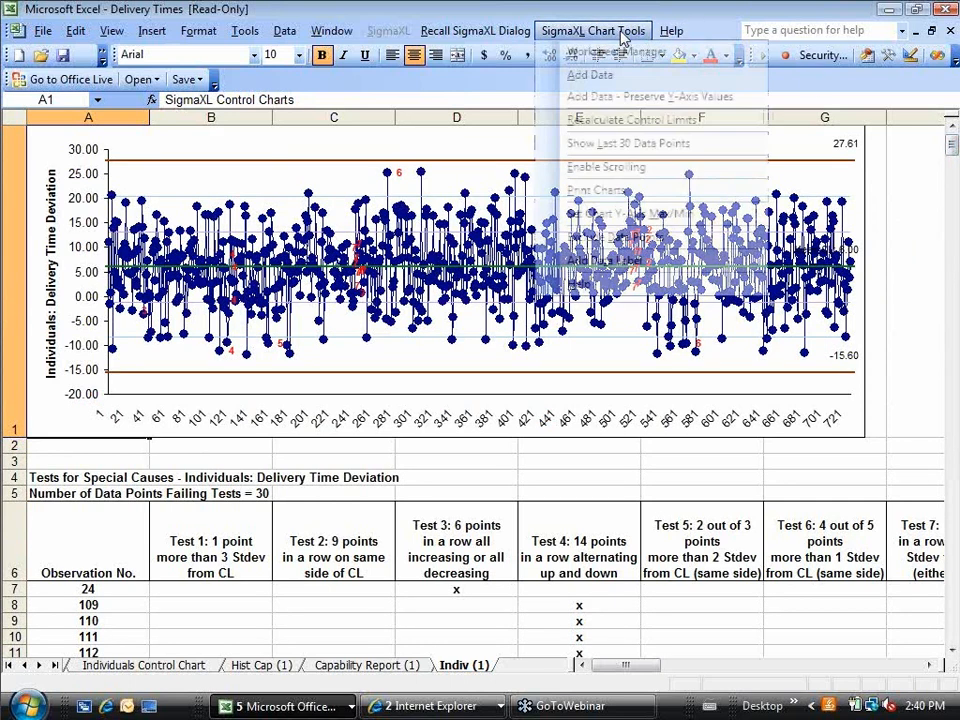
{"action": "left_click", "coordinate": [632, 143]}
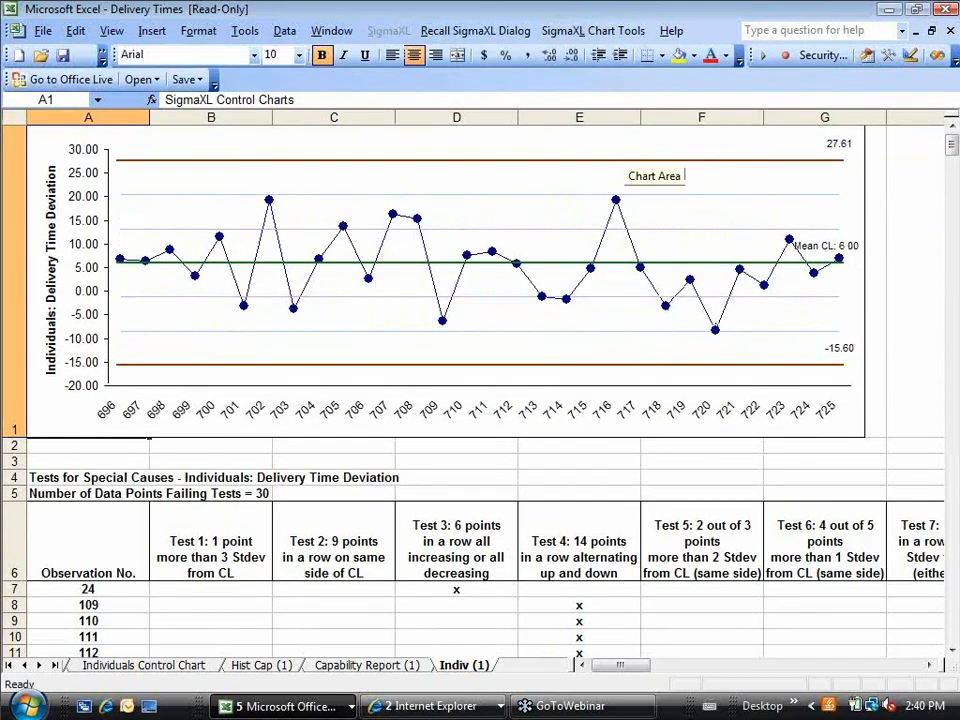
{"action": "left_click", "coordinate": [556, 32]}
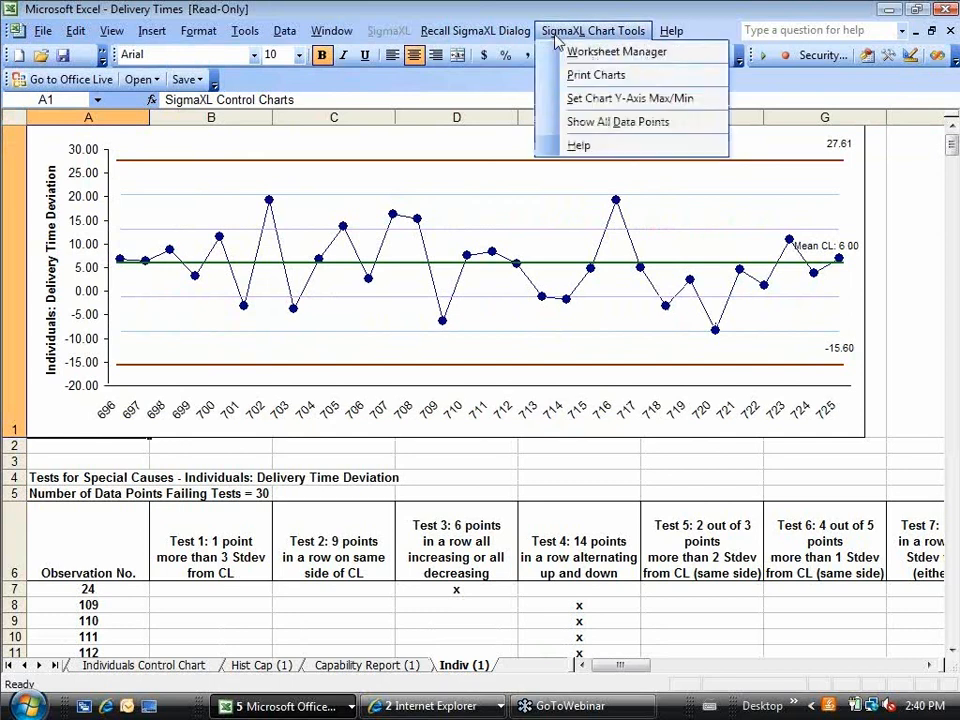
{"action": "left_click", "coordinate": [545, 121]}
Step: Enable scrolling on the Individuals chart, accepting the clearing of custom formats, with start subgroup 706 and window width 20
{"action": "left_click", "coordinate": [573, 33]}
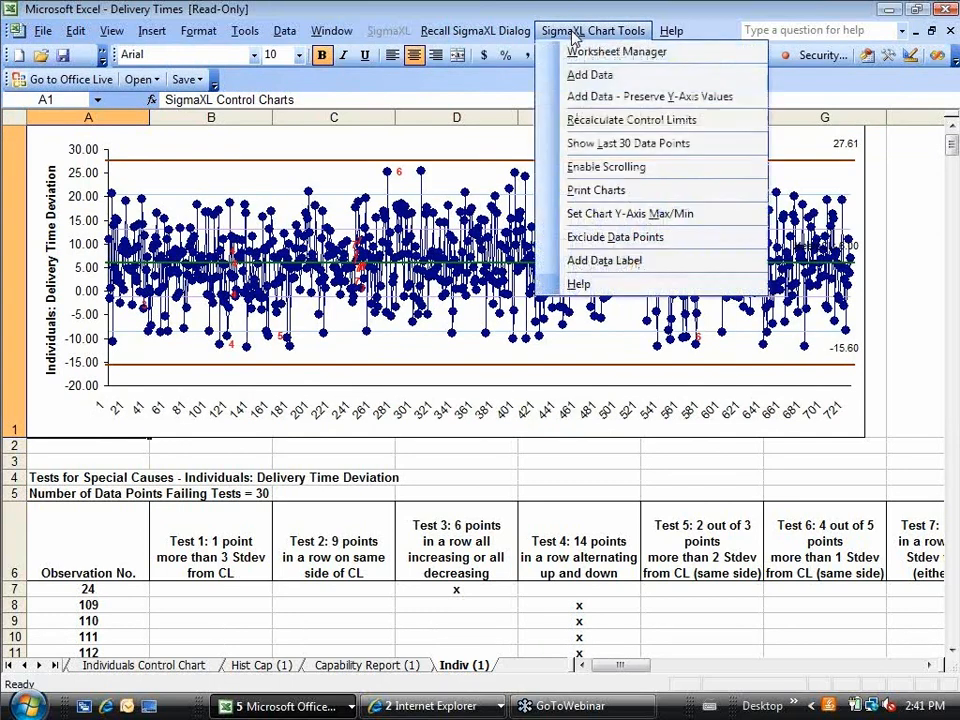
{"action": "left_click", "coordinate": [594, 186]}
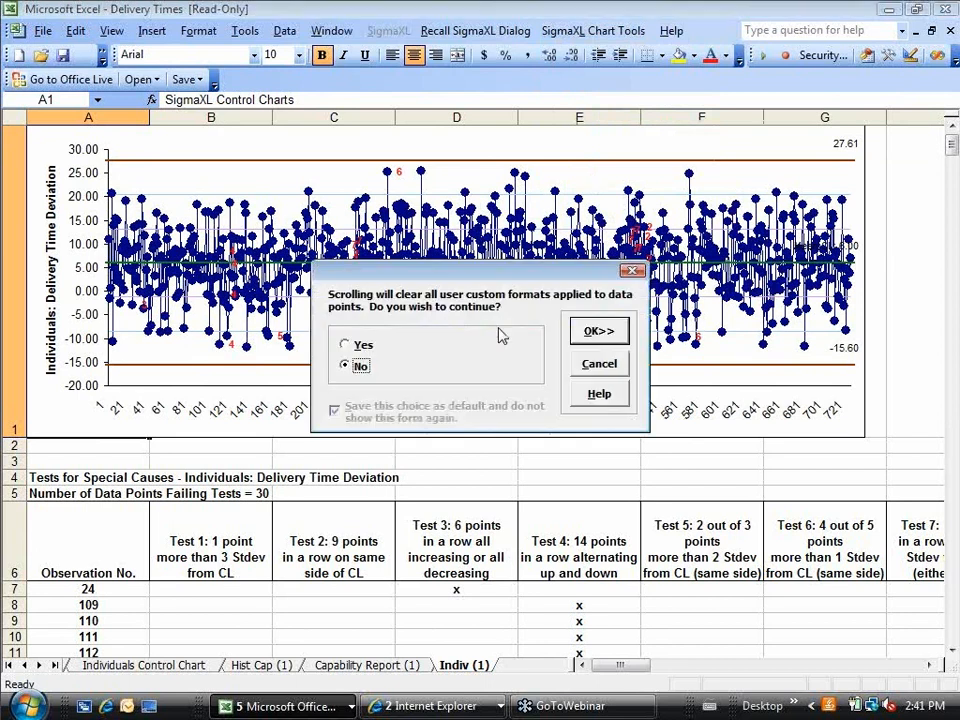
{"action": "left_click", "coordinate": [360, 345]}
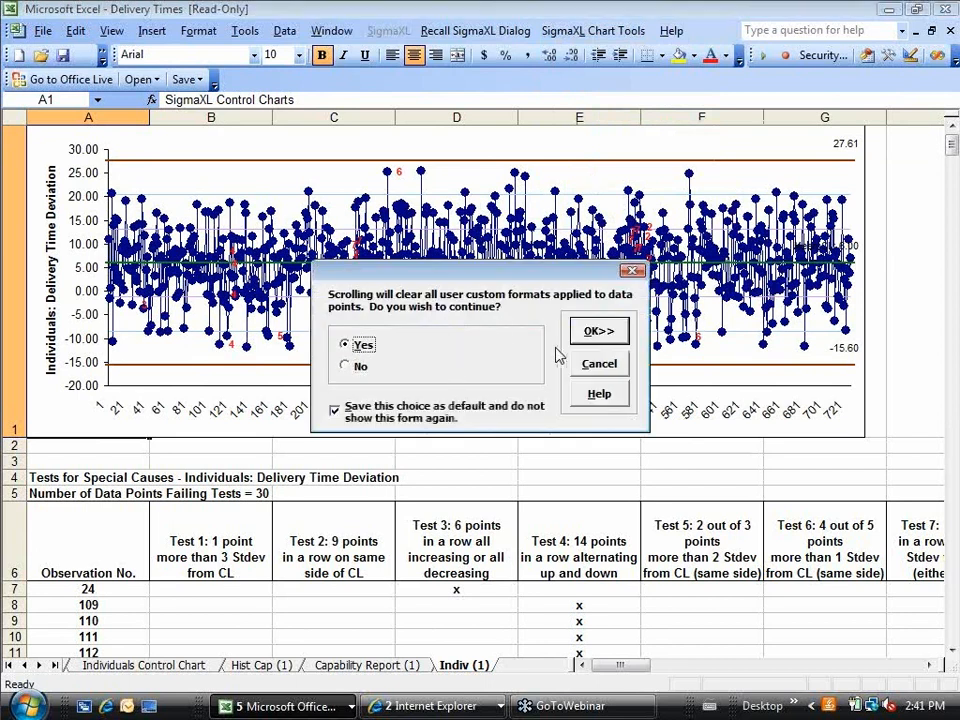
{"action": "left_click", "coordinate": [599, 332]}
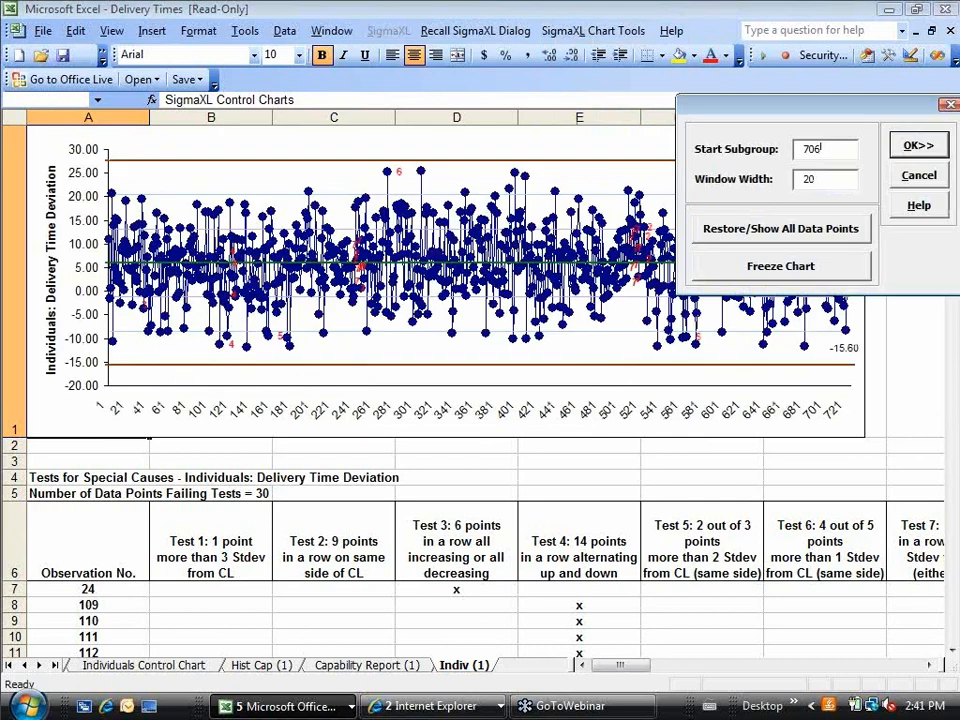
{"action": "left_click", "coordinate": [893, 146]}
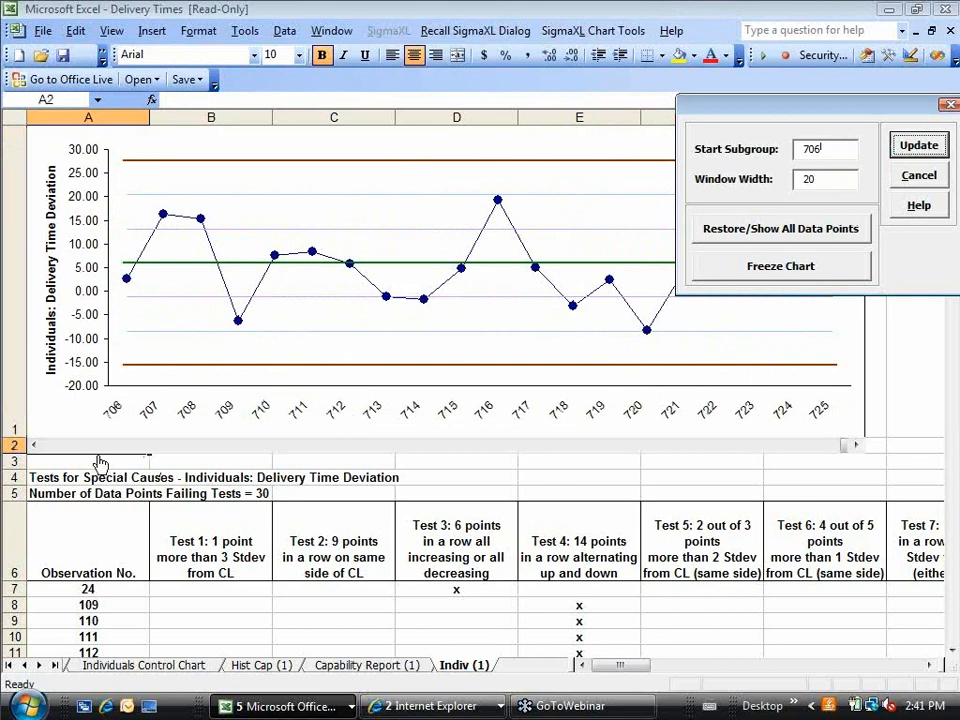
Step: Scroll the Individuals chart back to observations 586 to 605 and freeze the chart at that window
{"action": "left_click", "coordinate": [58, 446]}
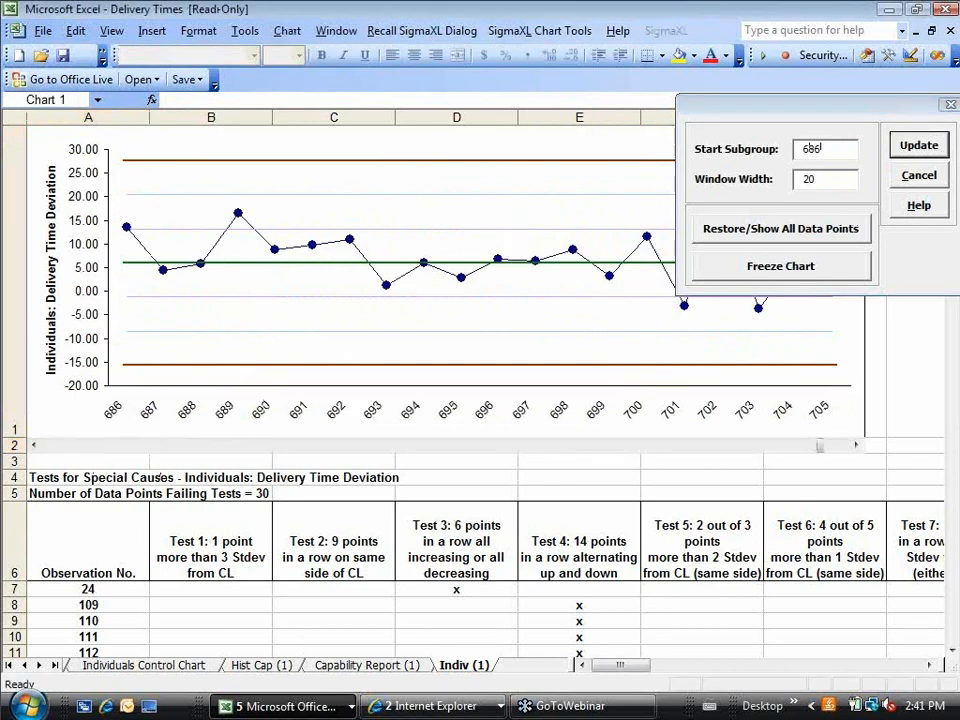
{"action": "left_click", "coordinate": [58, 446]}
{"action": "left_click", "coordinate": [58, 446]}
{"action": "left_click", "coordinate": [58, 446]}
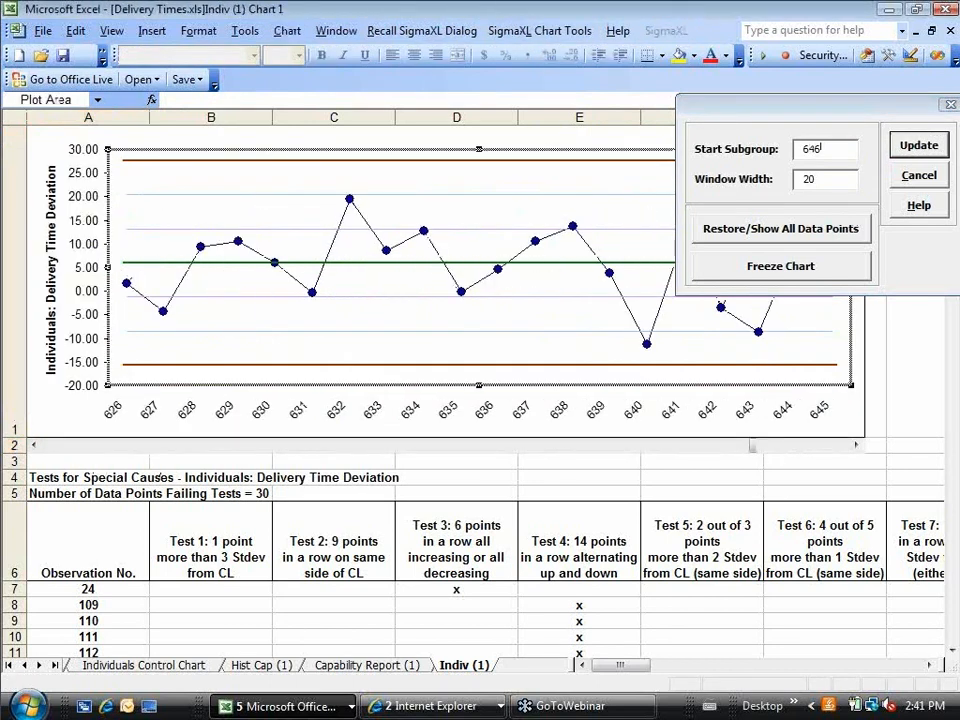
{"action": "left_click", "coordinate": [58, 446]}
{"action": "left_click", "coordinate": [58, 446]}
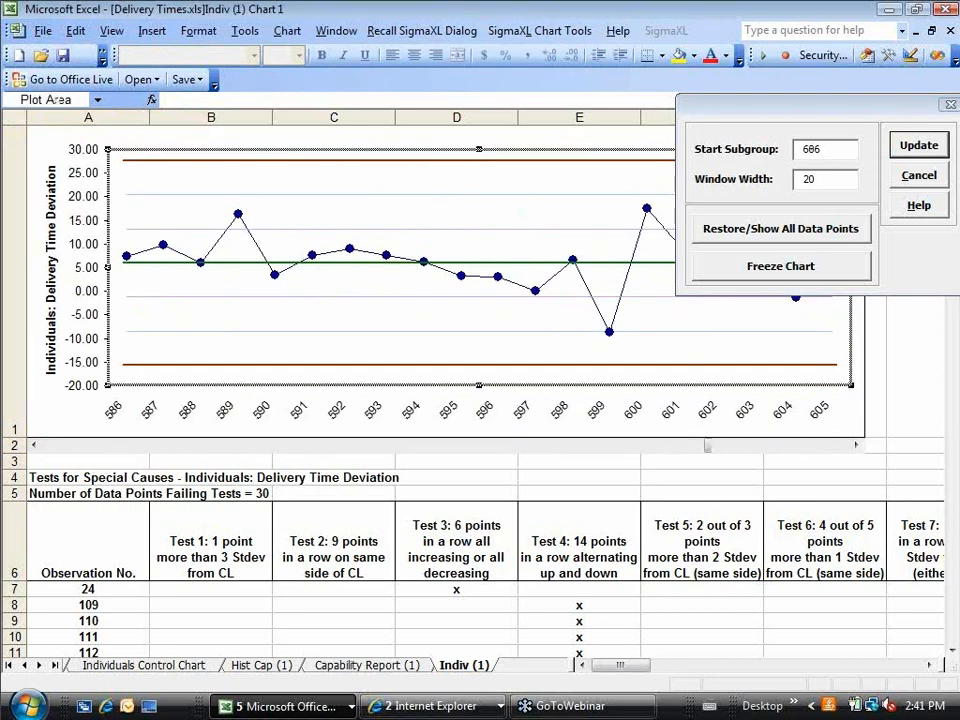
{"action": "left_click", "coordinate": [752, 262]}
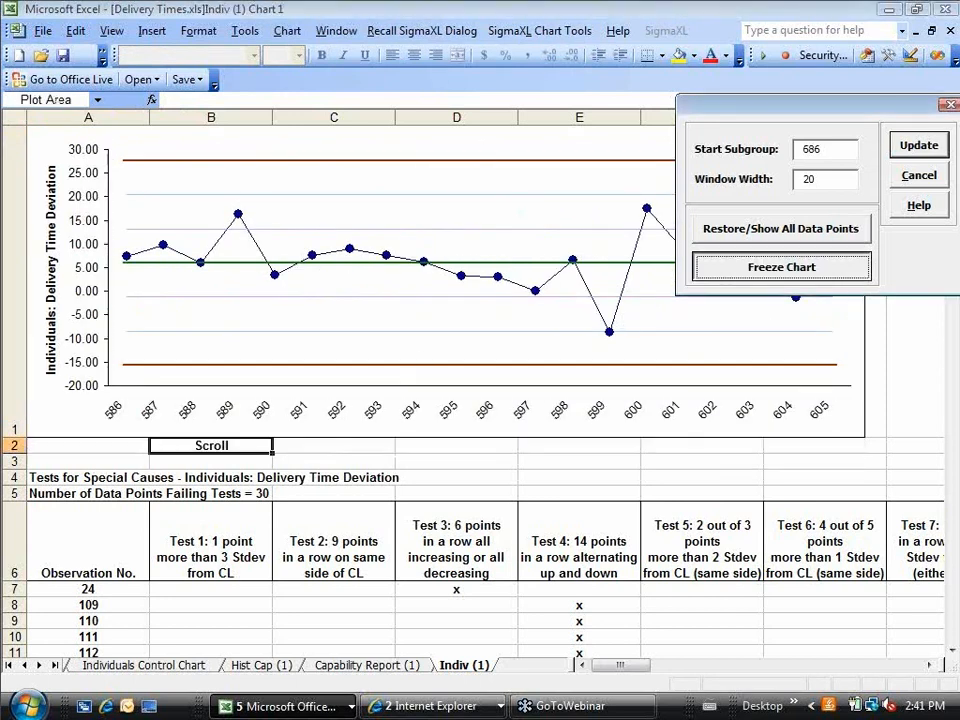
Step: Add the text label "Comment" above the data point at observation 600 on the Individuals chart
{"action": "left_click", "coordinate": [593, 31]}
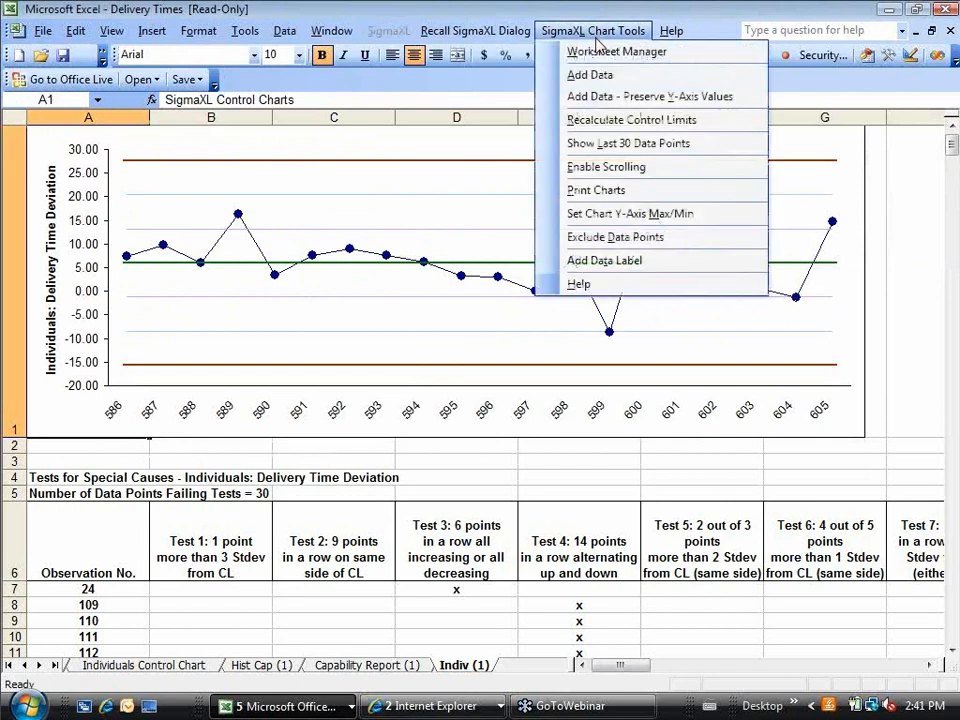
{"action": "left_click", "coordinate": [615, 245]}
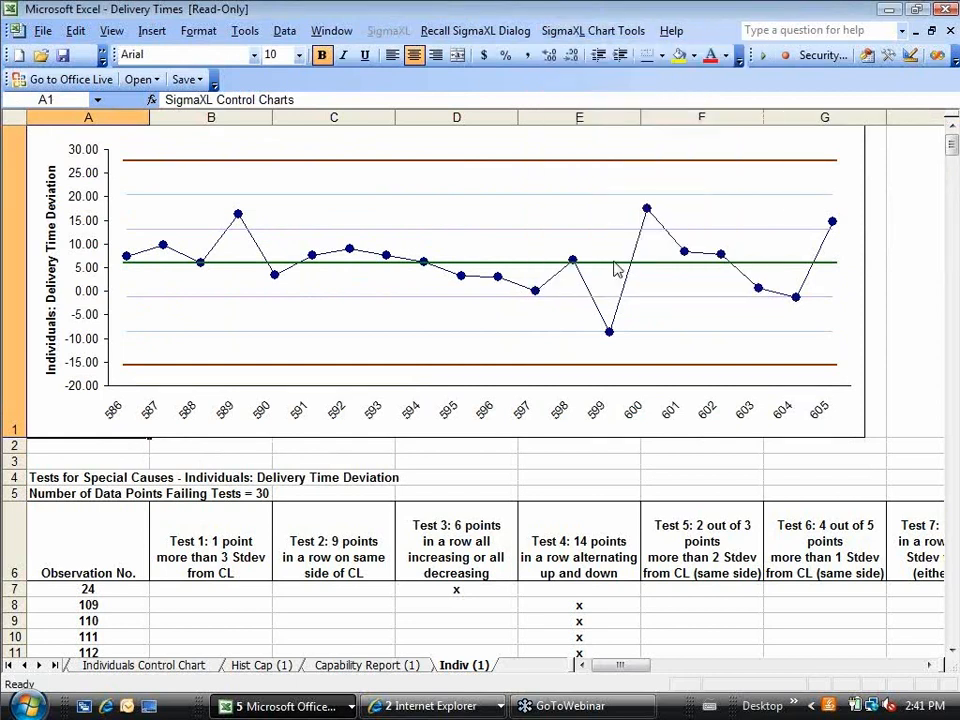
{"action": "left_click", "coordinate": [647, 213]}
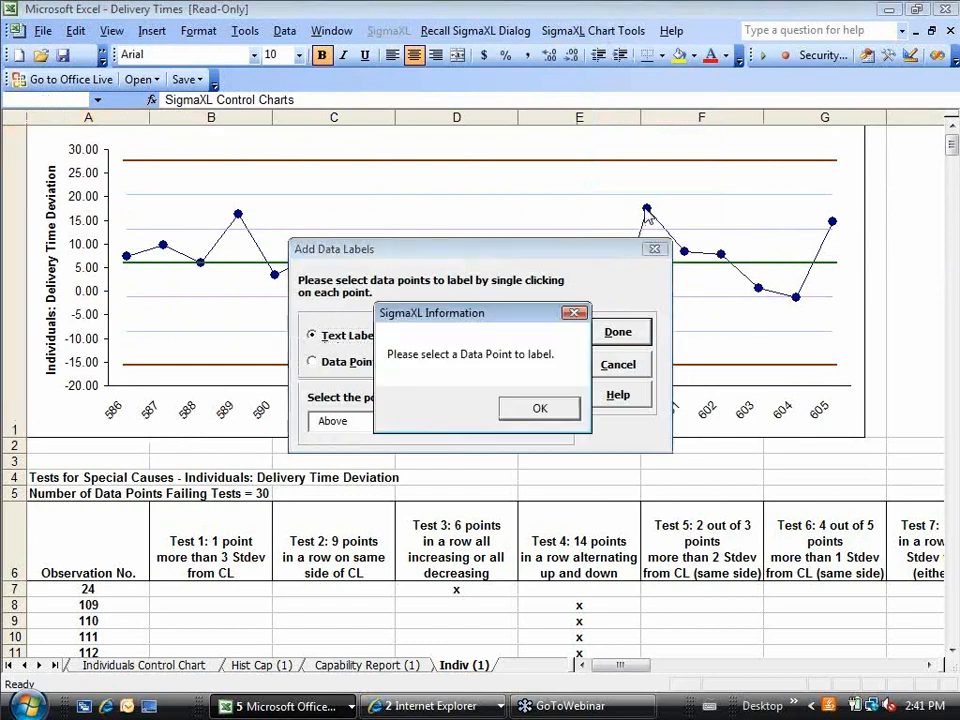
{"action": "left_click", "coordinate": [538, 412]}
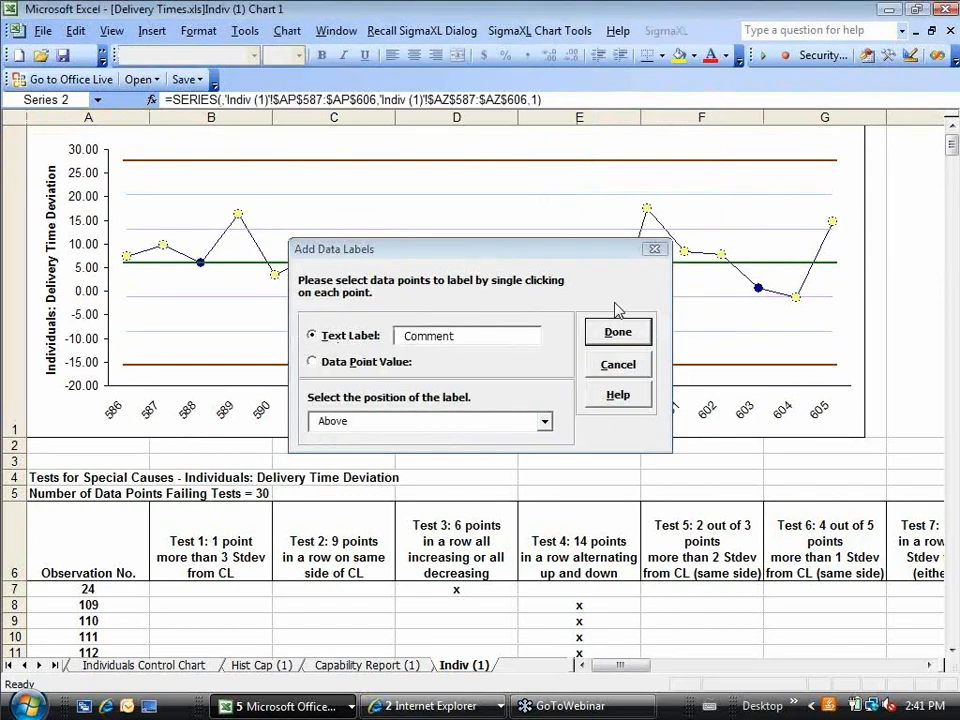
{"action": "left_click", "coordinate": [647, 208]}
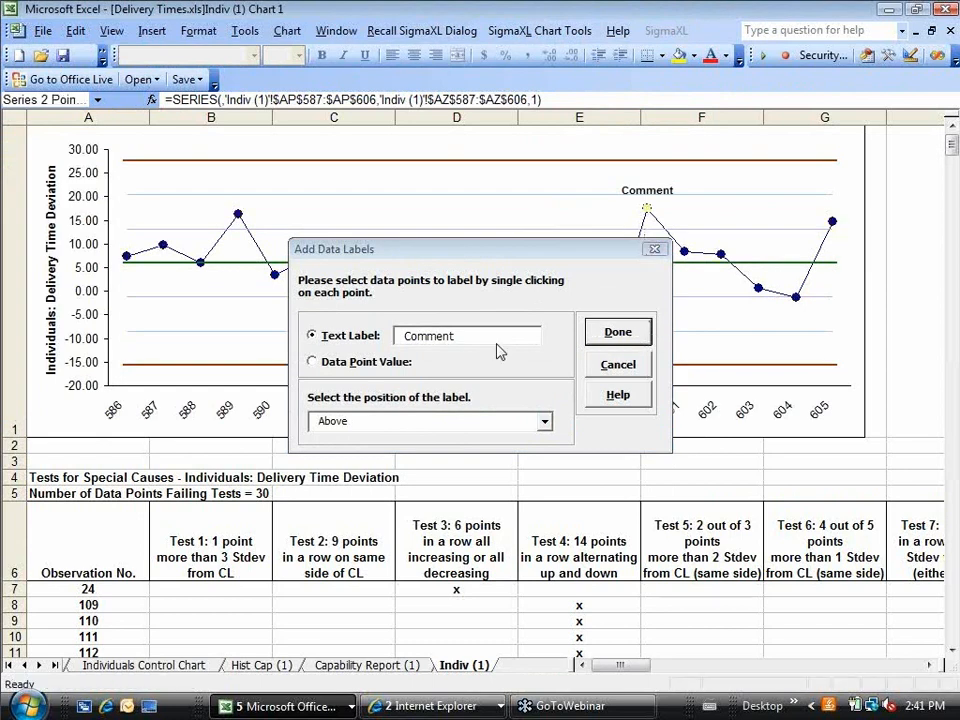
{"action": "left_click", "coordinate": [615, 332]}
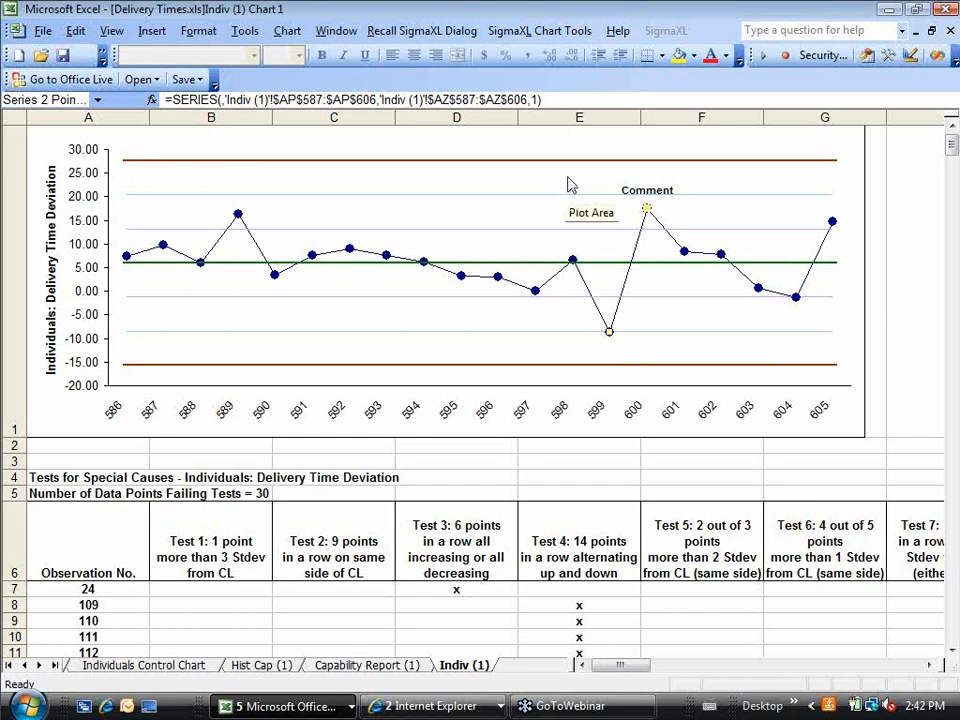
Step: Switch to the Catapult Data - Xbar Control Charts workbook
{"action": "key", "text": "alt+Tab"}
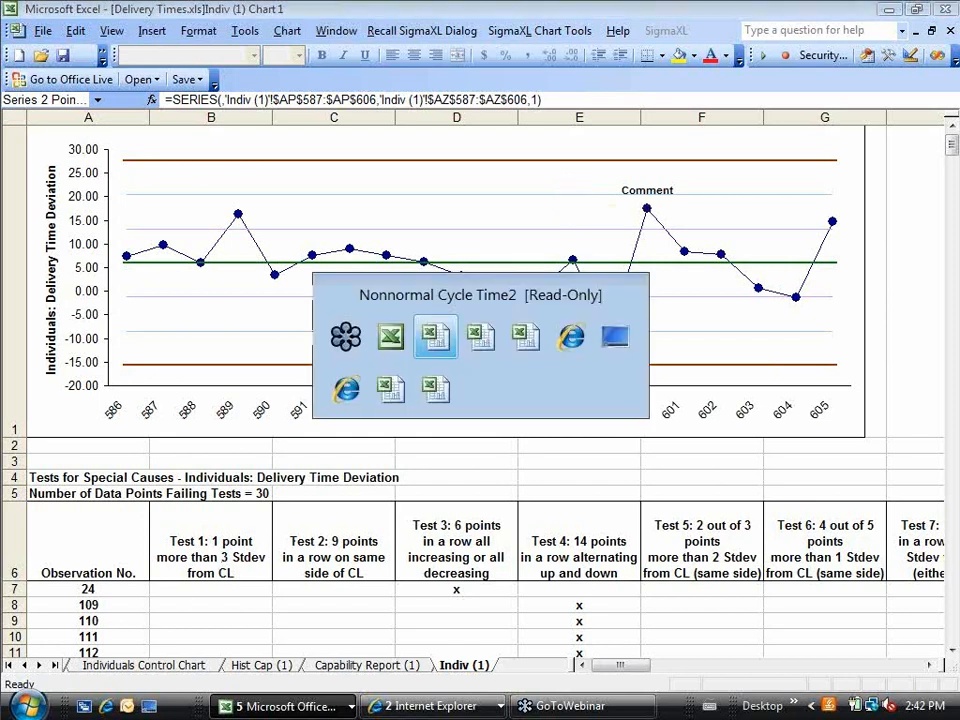
{"action": "key", "text": "Tab"}
{"action": "key", "text": "Tab"}
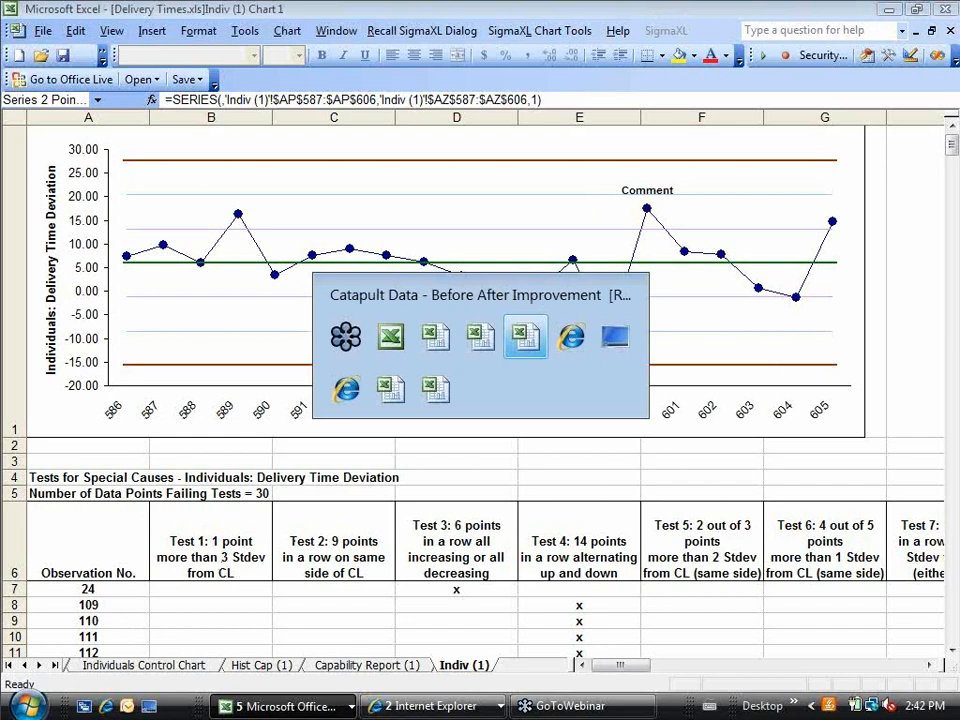
{"action": "key", "text": "Tab"}
{"action": "key", "text": "Tab"}
{"action": "key", "text": "Tab"}
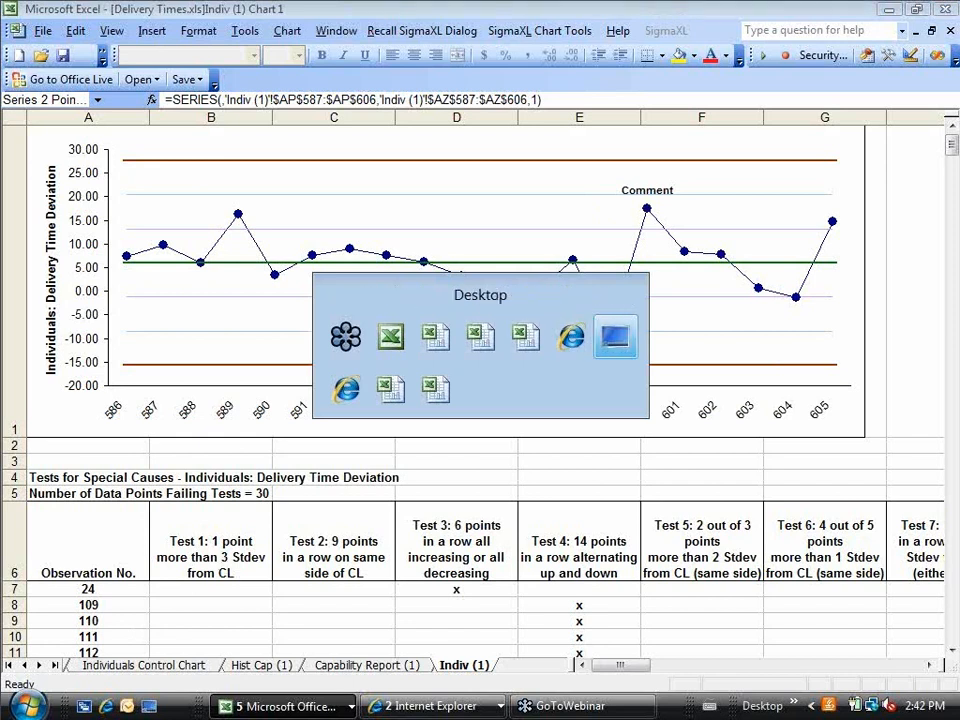
{"action": "key", "text": "Tab"}
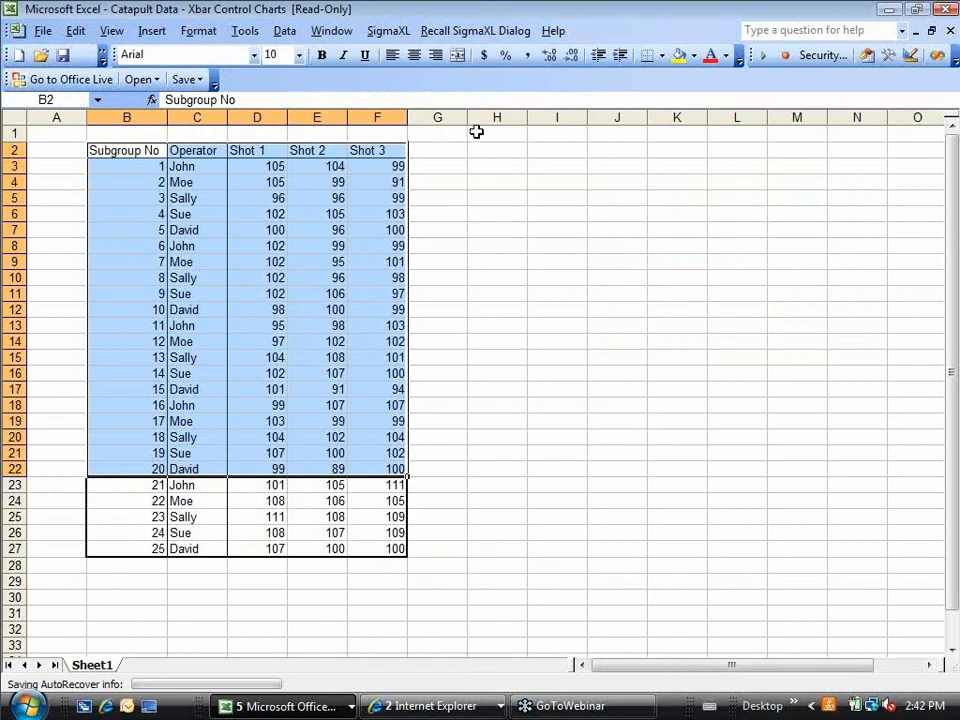
Step: Start an X-Bar & R control chart and accept data range B2:F22 with data labels
{"action": "left_click", "coordinate": [388, 32]}
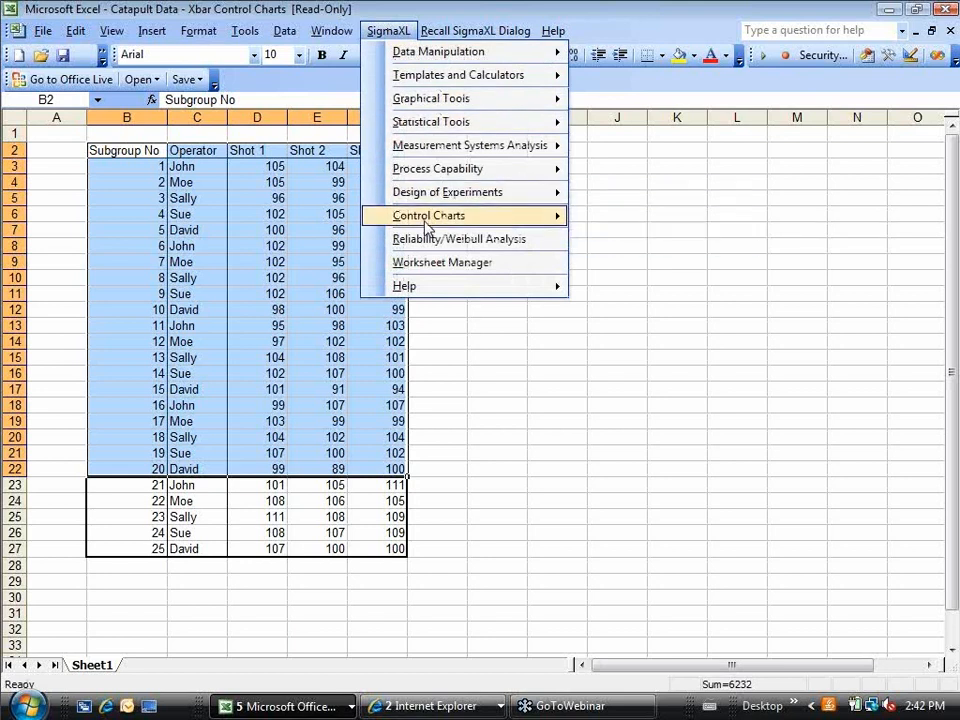
{"action": "mouse_move", "coordinate": [426, 219]}
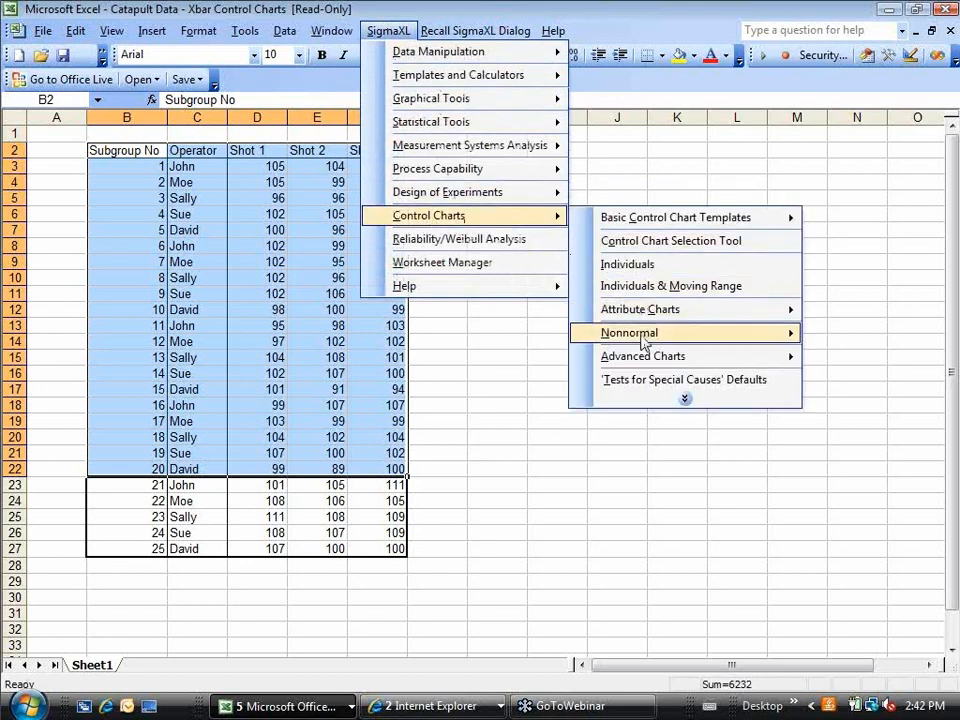
{"action": "mouse_move", "coordinate": [644, 320]}
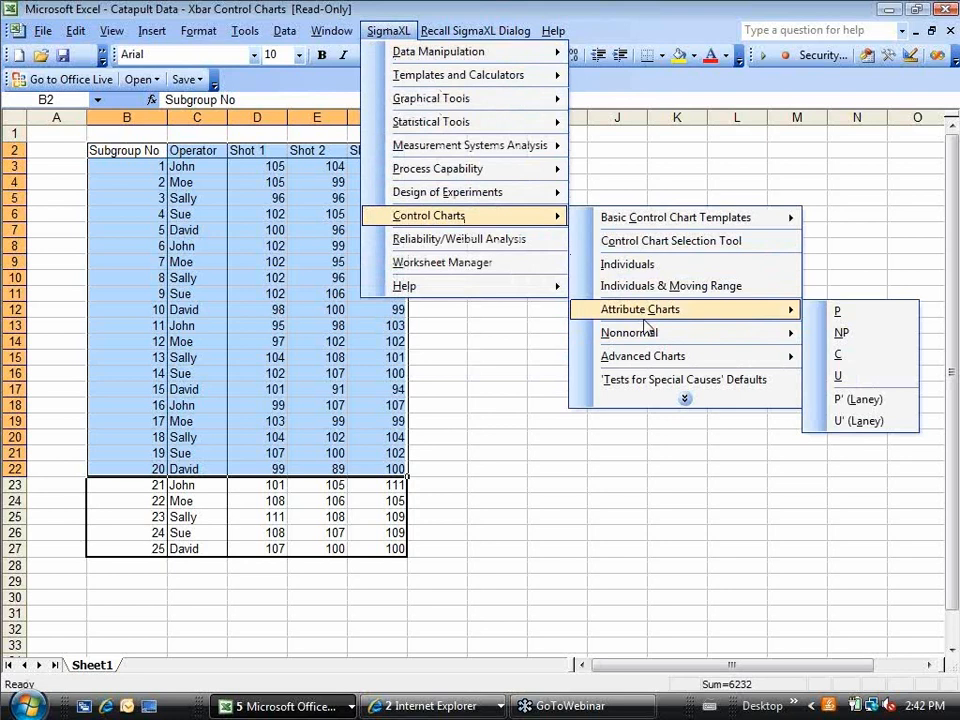
{"action": "left_click", "coordinate": [650, 397]}
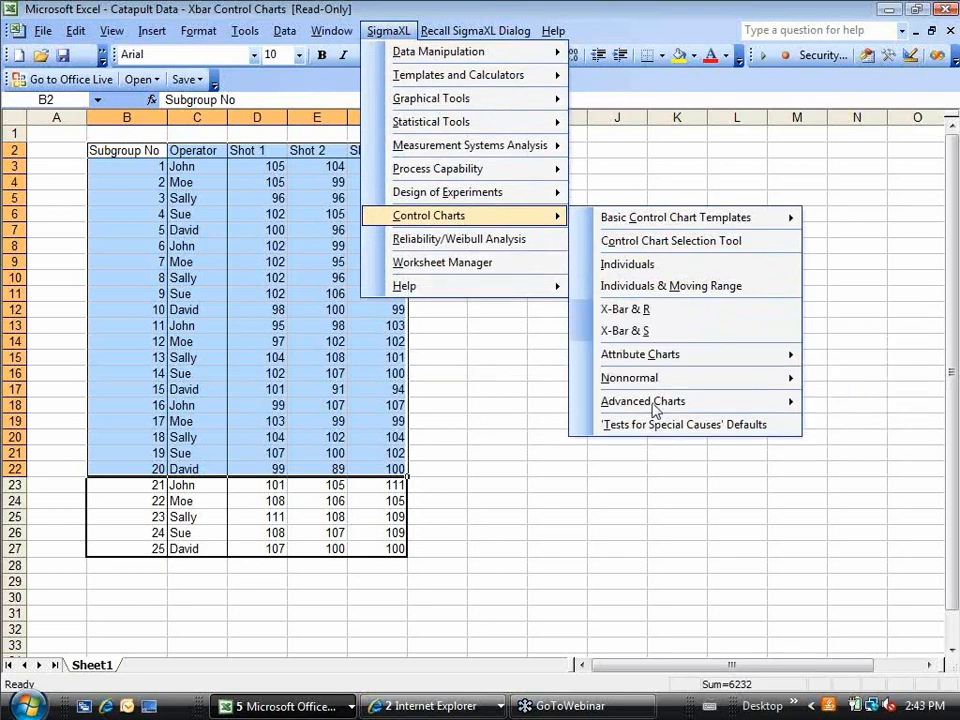
{"action": "left_click", "coordinate": [645, 313]}
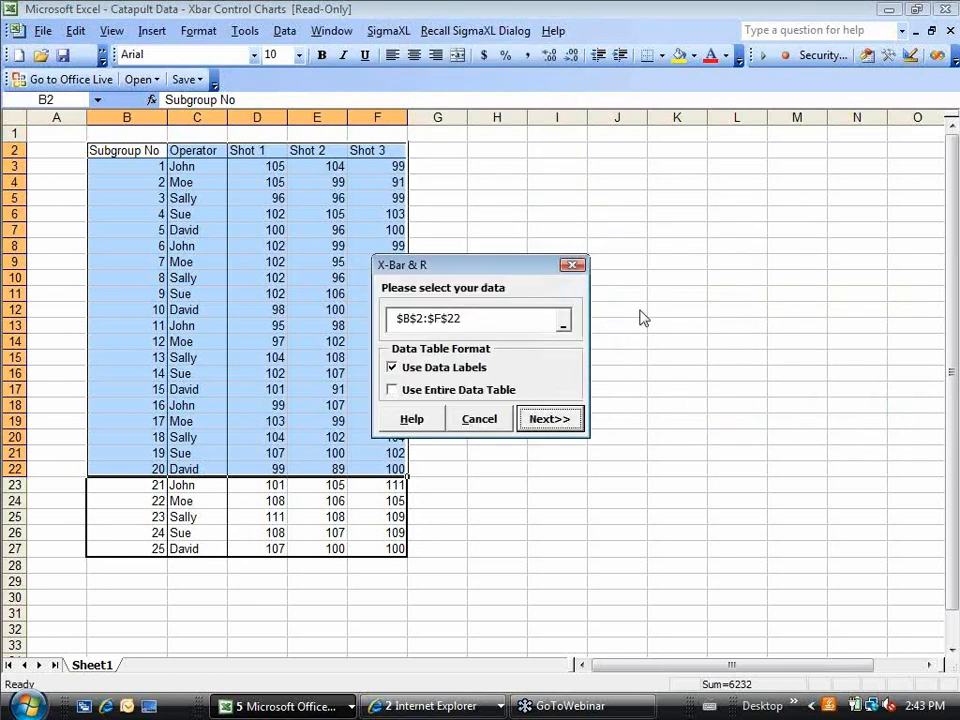
{"action": "left_click", "coordinate": [549, 421]}
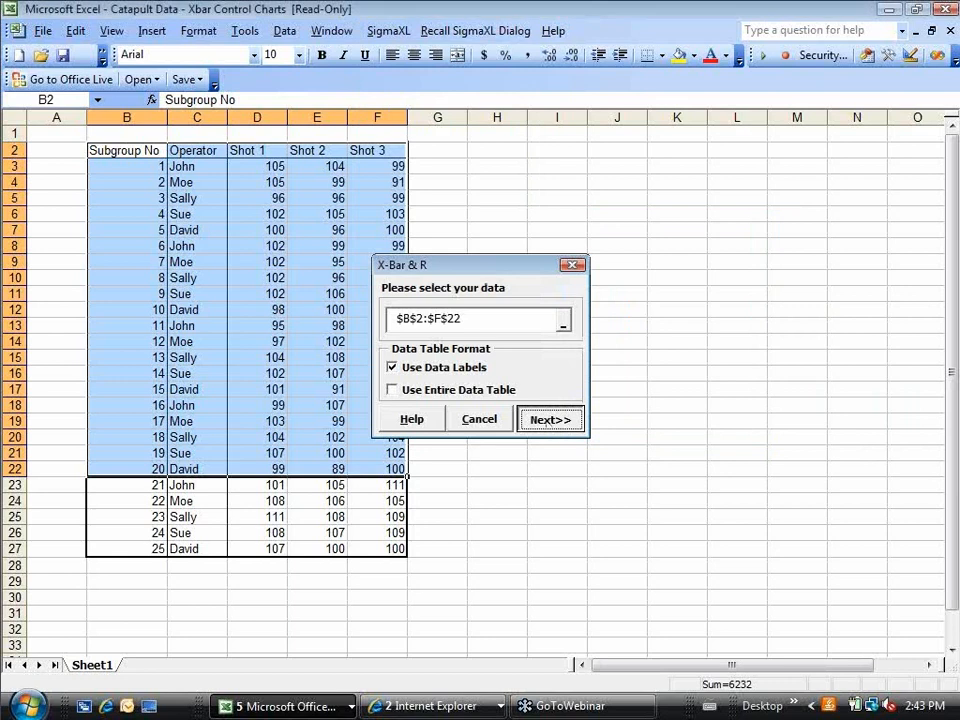
{"action": "left_click", "coordinate": [550, 420]}
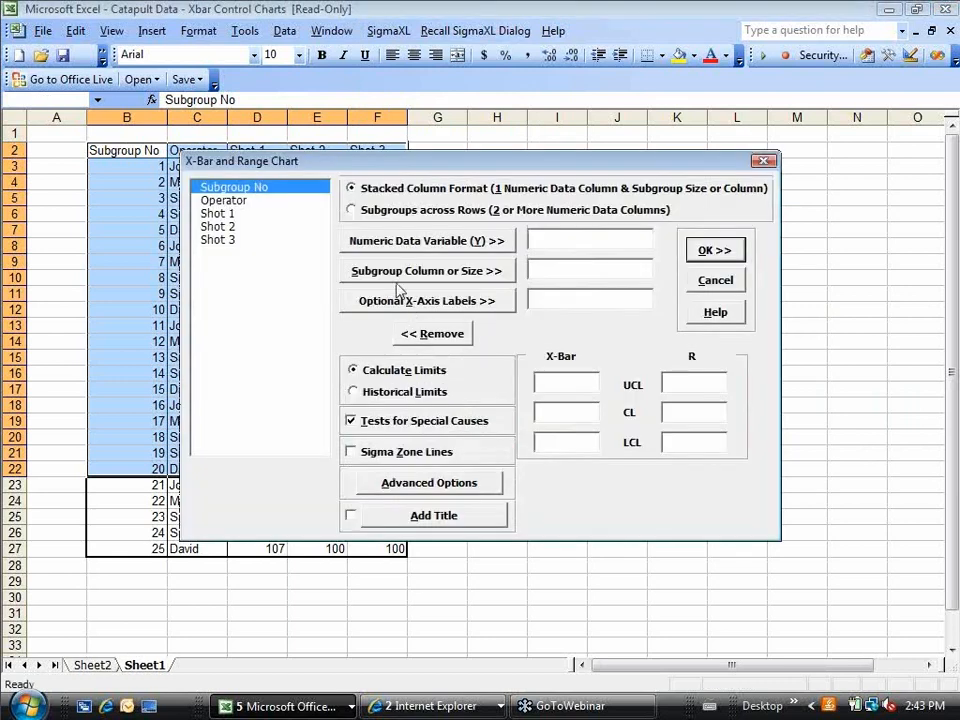
Step: Set subgroups across rows with Shot 1, Shot 2 and Shot 3 as numeric data variables (Y) and Operator as x-axis labels
{"action": "left_click", "coordinate": [350, 211]}
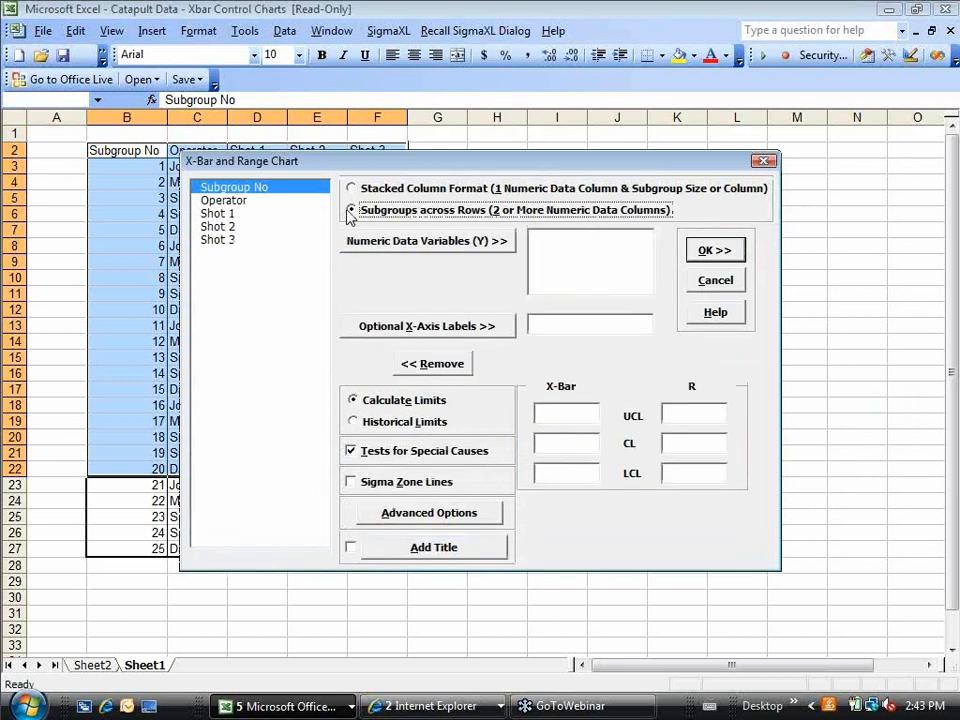
{"action": "left_click_drag", "start_coordinate": [224, 216], "coordinate": [231, 248]}
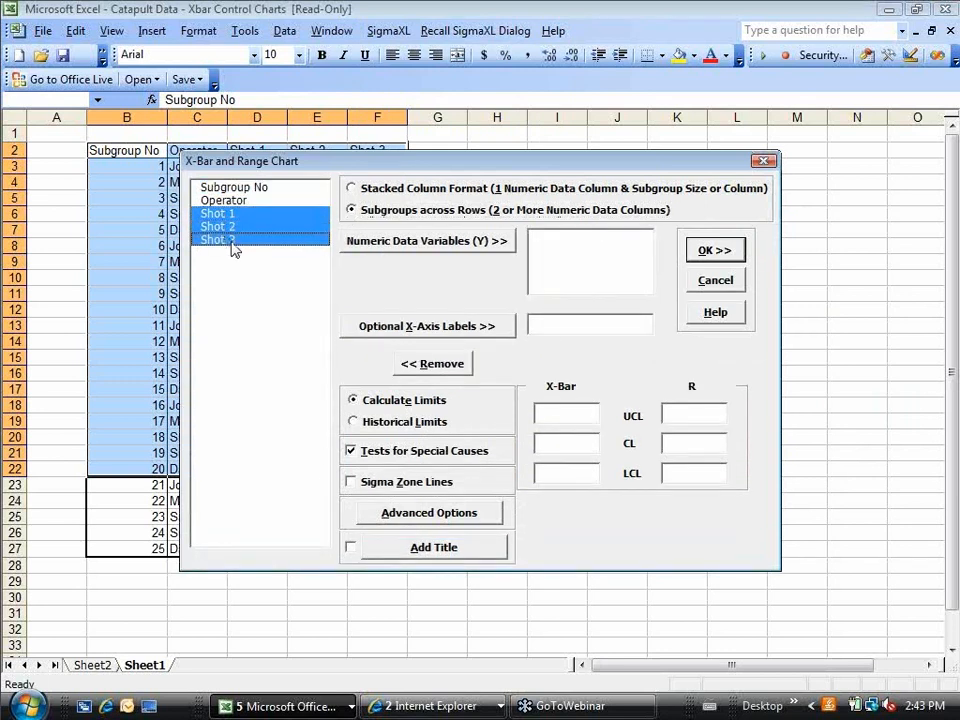
{"action": "left_click", "coordinate": [345, 240]}
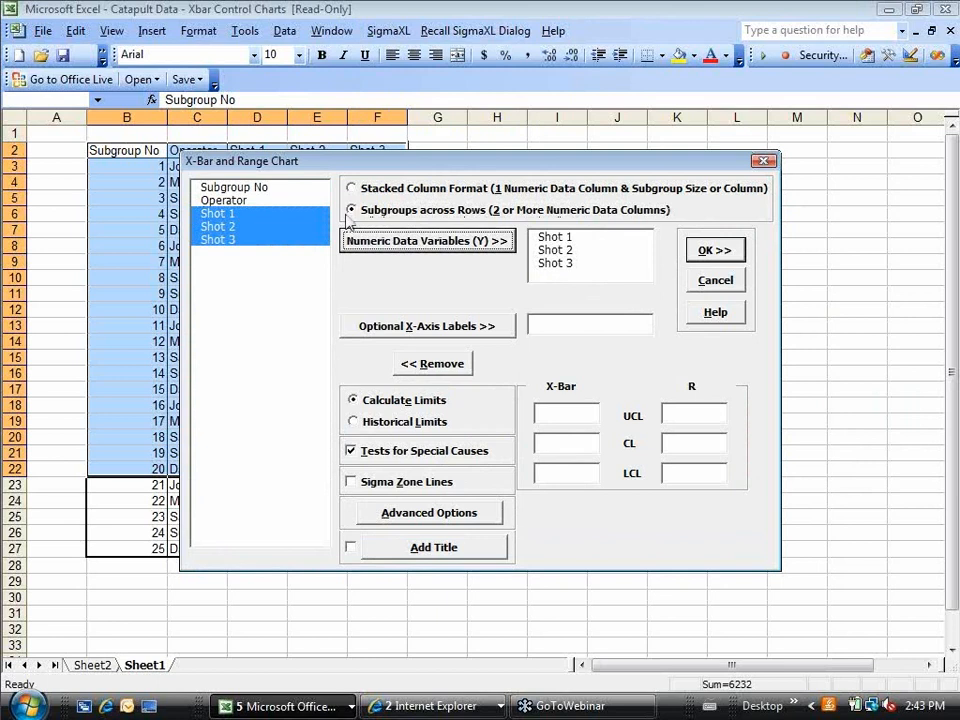
{"action": "left_click", "coordinate": [225, 200]}
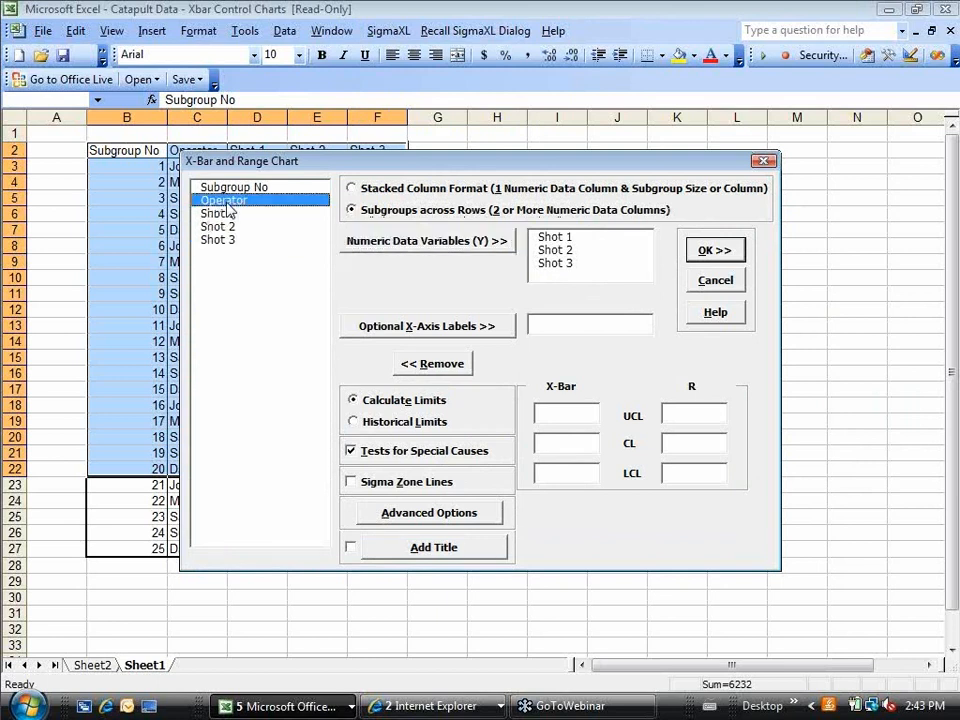
{"action": "left_click", "coordinate": [392, 330]}
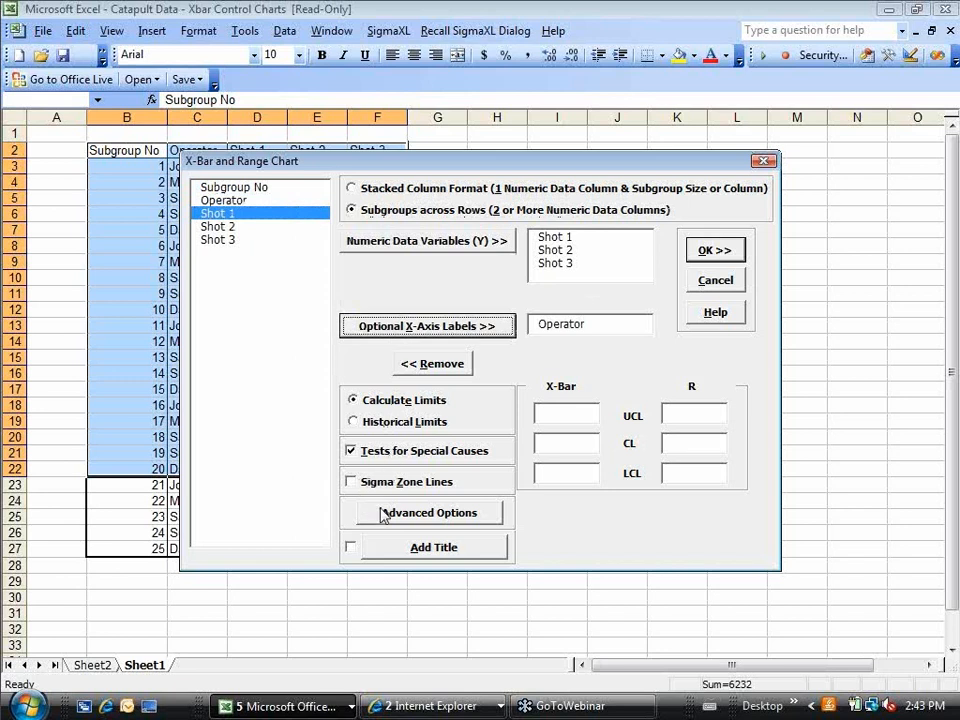
Step: Create the X-Bar & R charts with calculated limits and tests for special causes, and review the range chart and tests table
{"action": "left_click", "coordinate": [700, 251]}
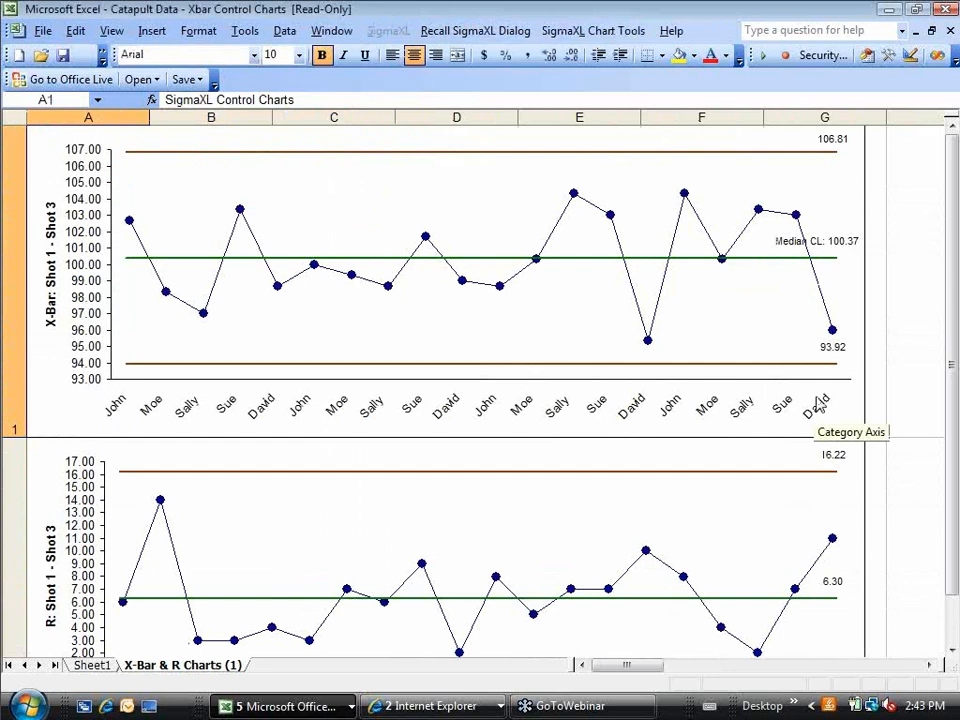
{"action": "left_click", "coordinate": [952, 650]}
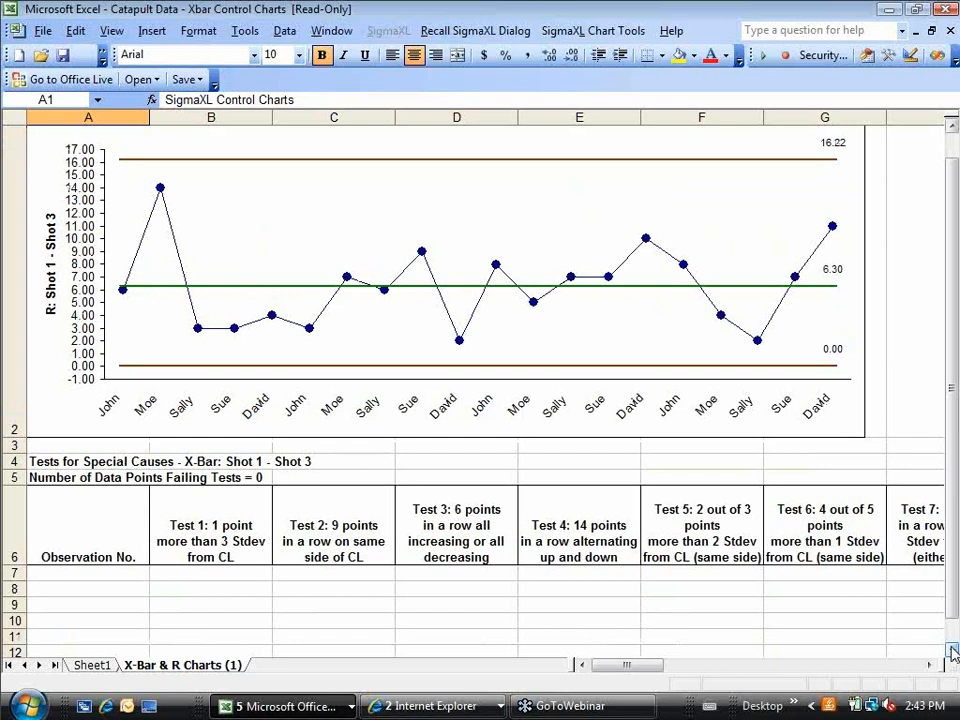
{"action": "left_click", "coordinate": [952, 126]}
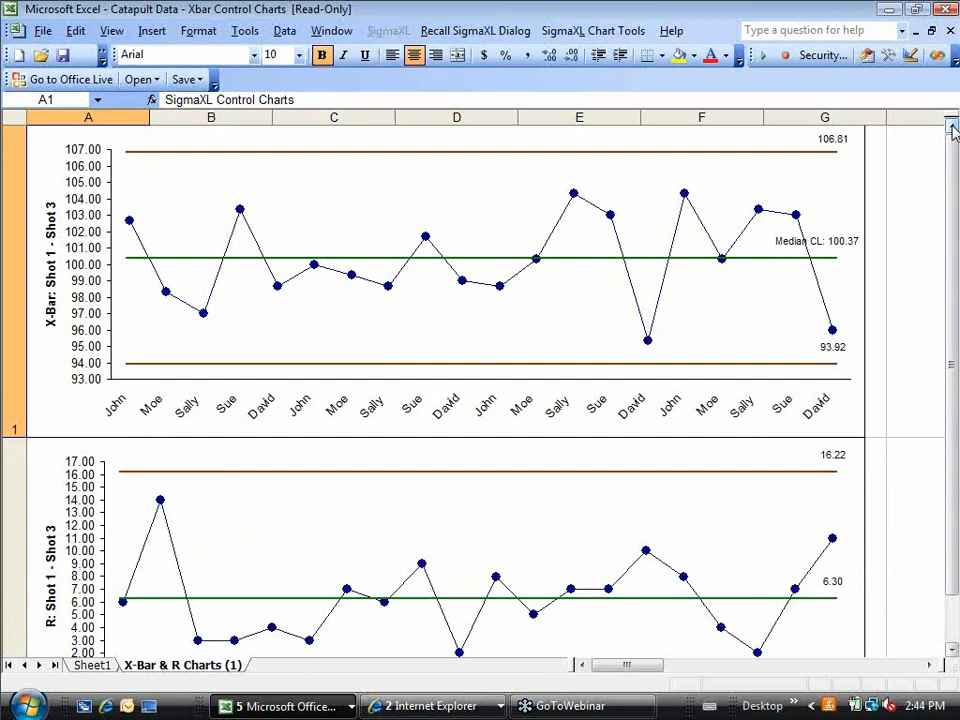
Step: Add the new catapult data to the existing X-Bar & R charts
{"action": "left_click", "coordinate": [558, 38]}
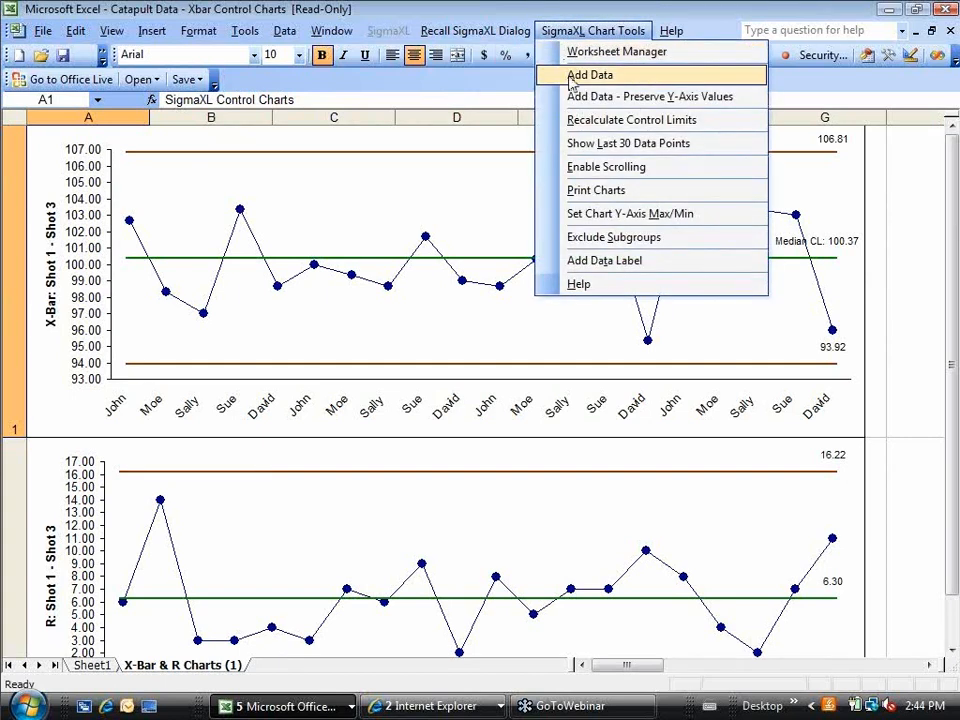
{"action": "left_click", "coordinate": [590, 76]}
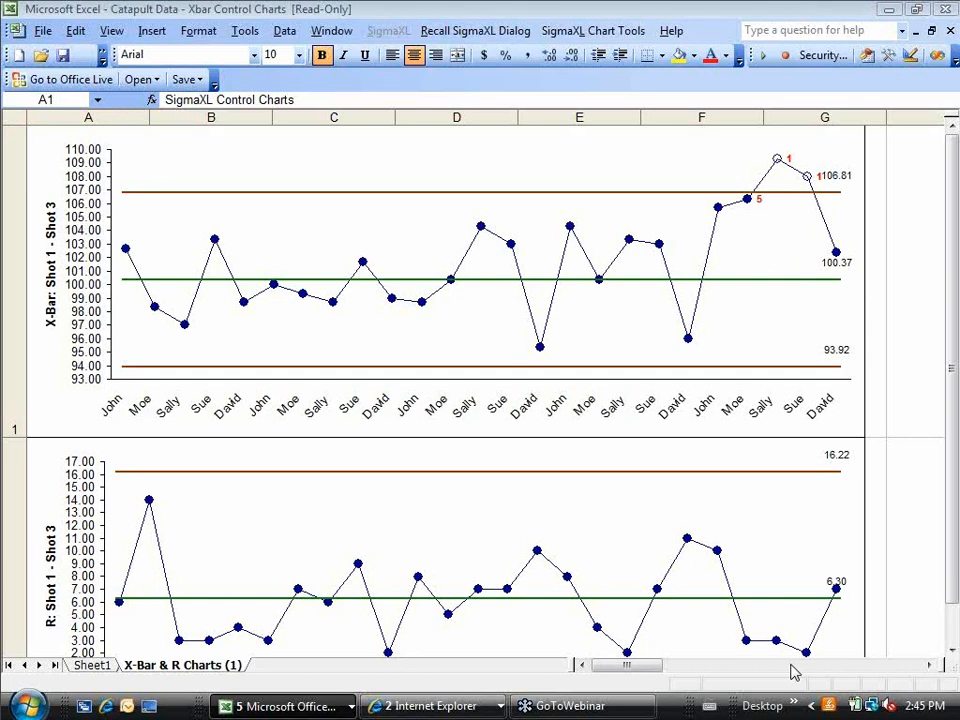
Step: Switch to the Catapult Data - Before After Improvement workbook
{"action": "key", "text": "alt+Tab"}
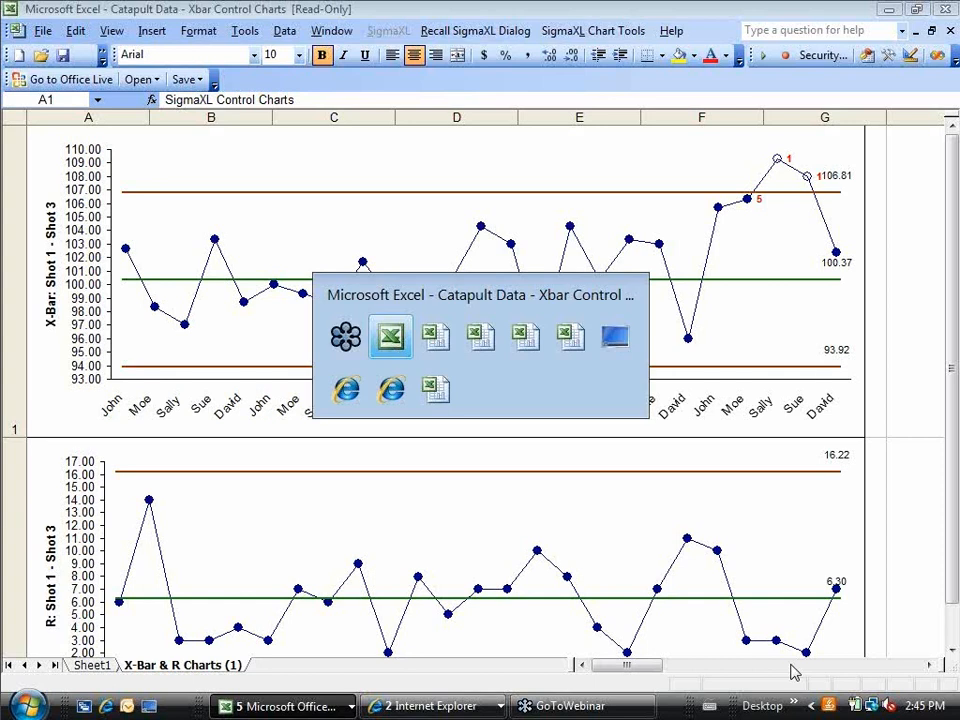
{"action": "key", "text": "alt+Tab"}
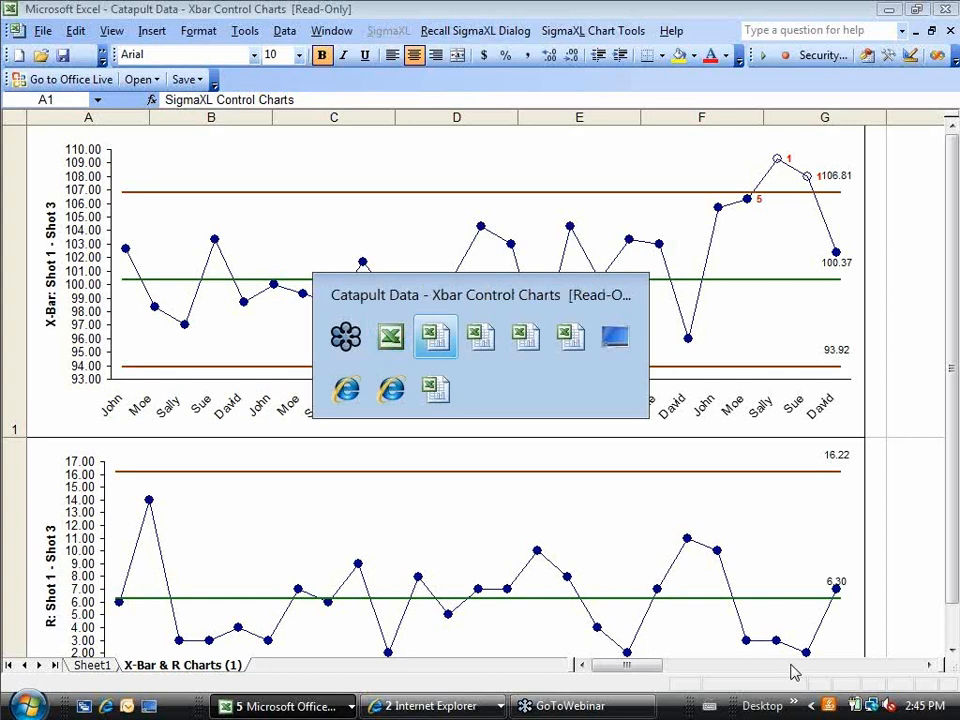
{"action": "key", "text": "alt+Tab"}
{"action": "key", "text": "alt+Tab"}
{"action": "key", "text": "alt+Tab"}
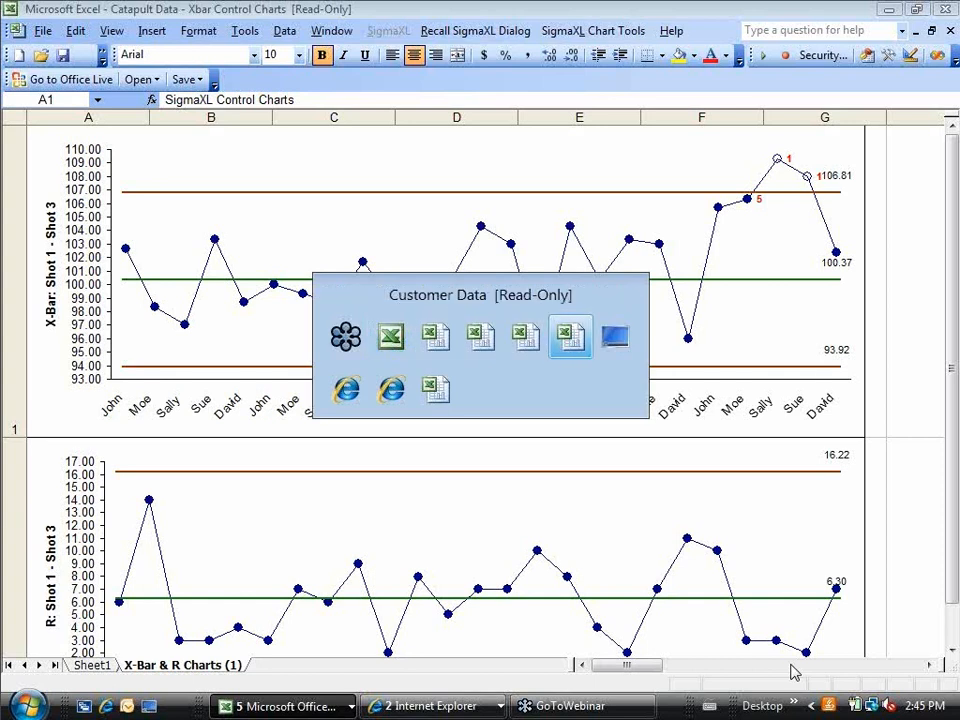
{"action": "key", "text": "alt+Tab"}
{"action": "key", "text": "alt+Tab"}
{"action": "key", "text": "alt+Tab"}
{"action": "key", "text": "alt+Tab"}
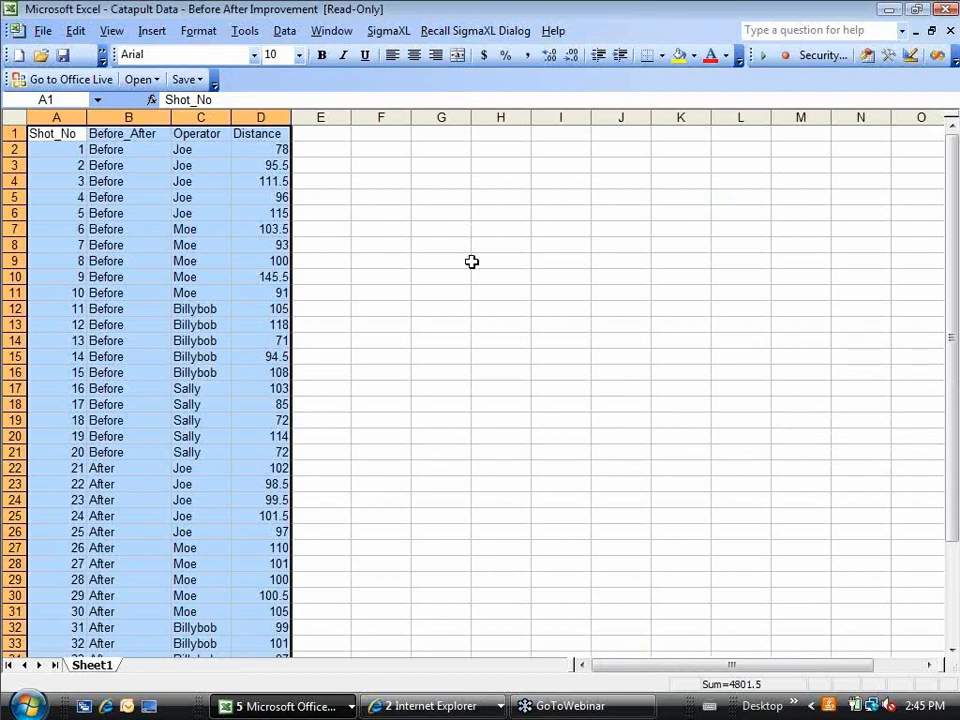
Step: Start an Individuals control chart on data range A1:D41 with data labels, using Distance as the numeric data variable (Y)
{"action": "left_click", "coordinate": [388, 32]}
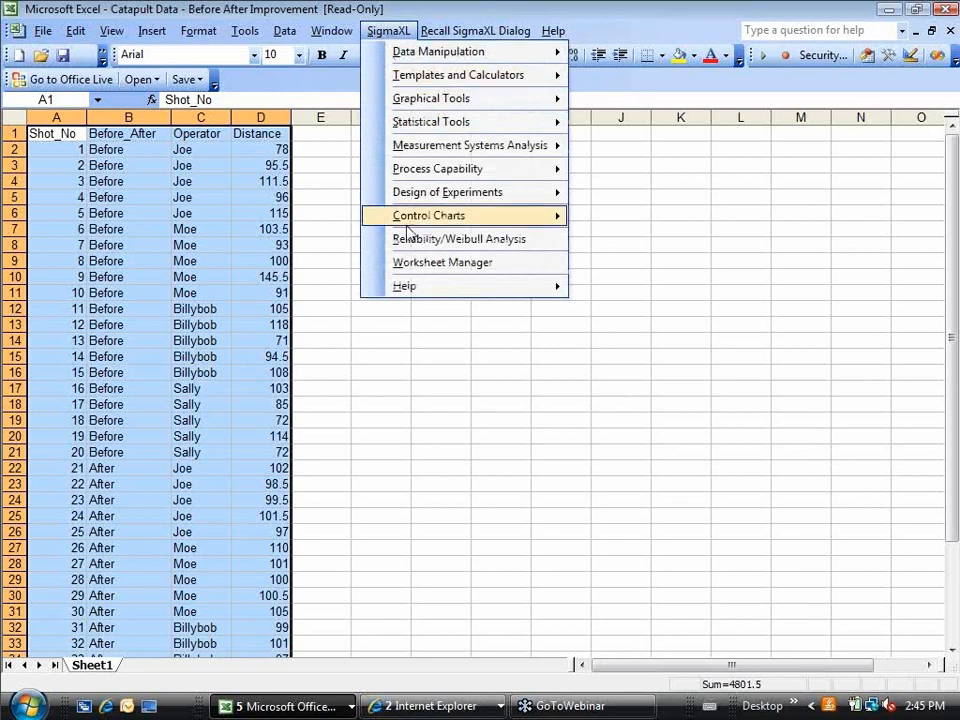
{"action": "mouse_move", "coordinate": [406, 218]}
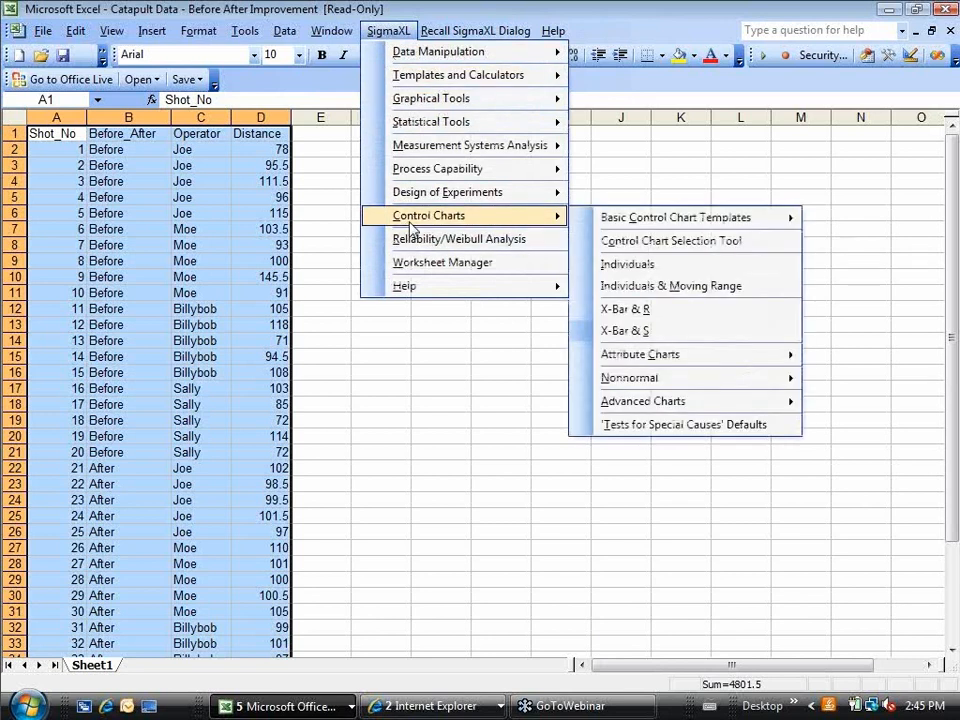
{"action": "left_click", "coordinate": [592, 267]}
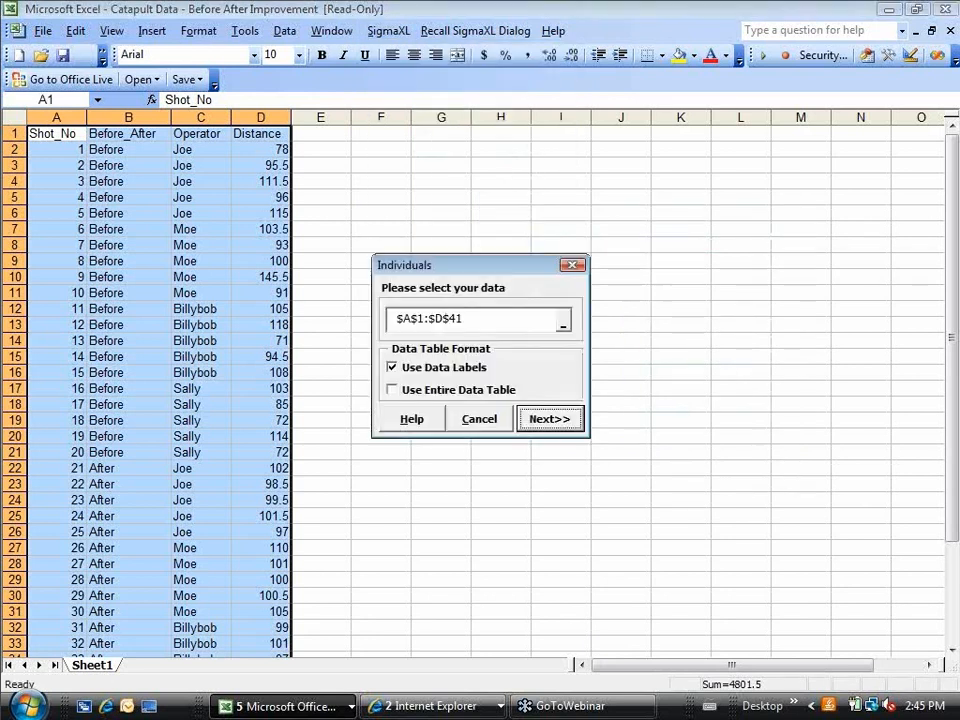
{"action": "left_click", "coordinate": [545, 421]}
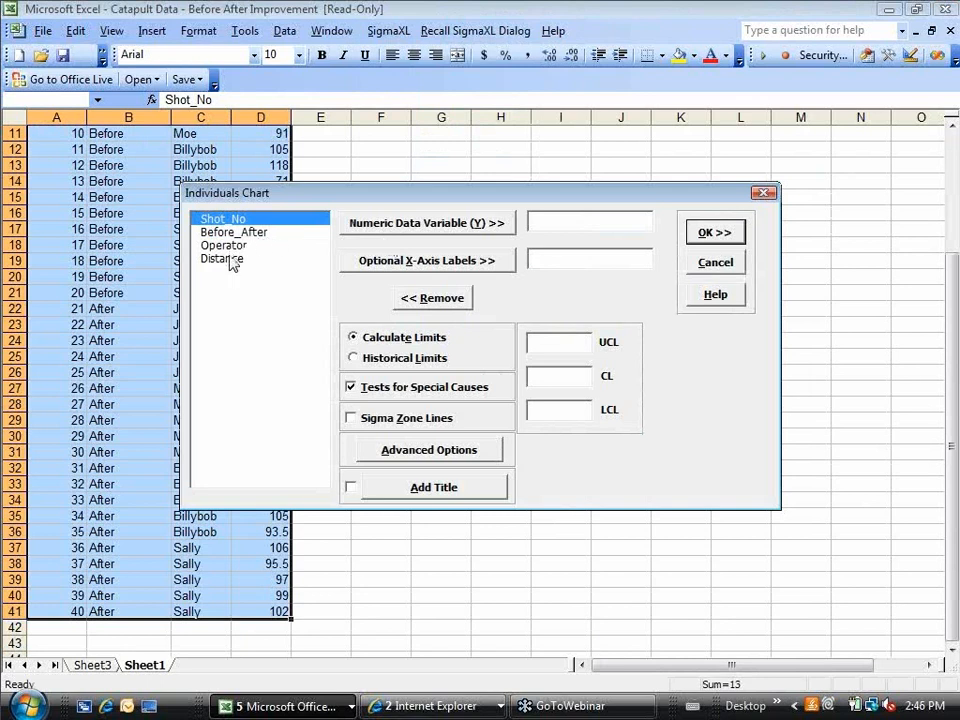
{"action": "left_click", "coordinate": [230, 258]}
{"action": "left_click", "coordinate": [378, 226]}
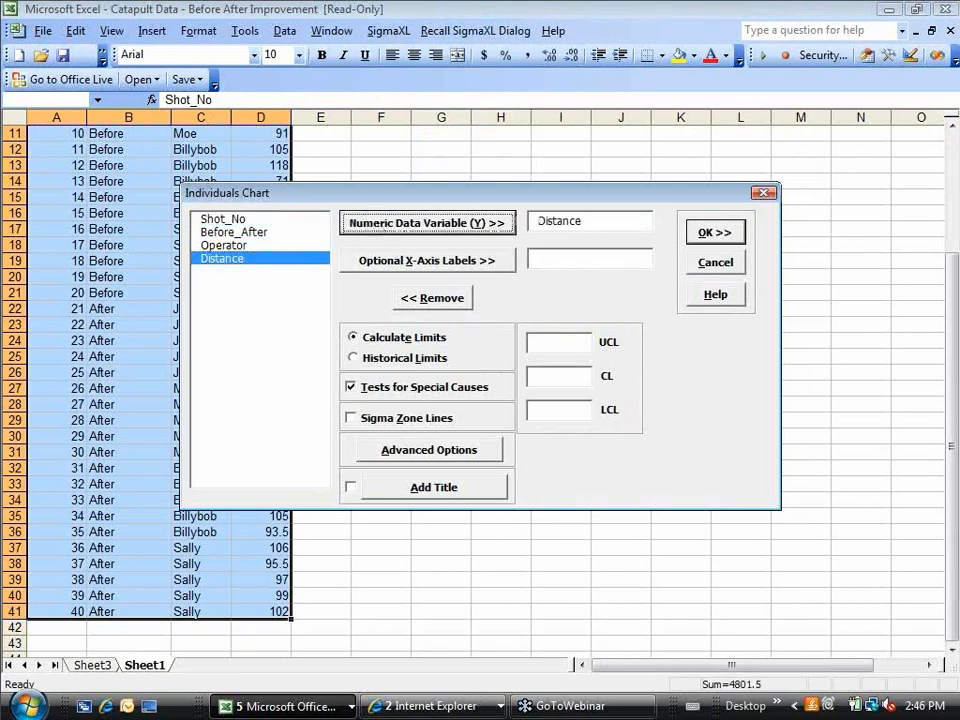
Step: Specify Before_After as the historical group column for split limits in the advanced options and create the Individuals chart
{"action": "left_click", "coordinate": [409, 452]}
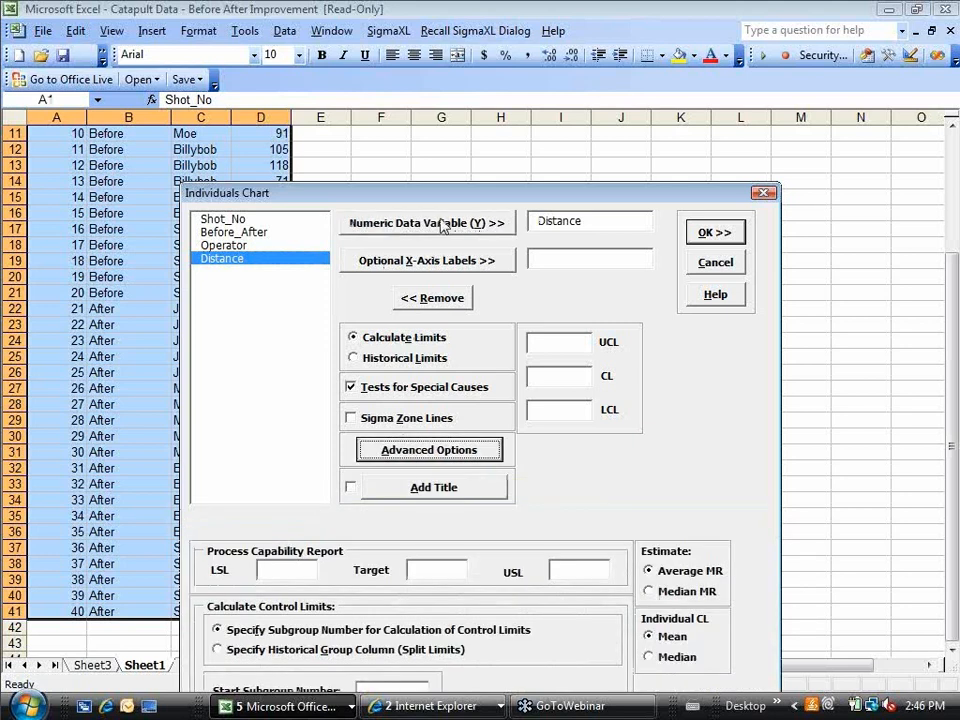
{"action": "left_click_drag", "start_coordinate": [442, 202], "coordinate": [427, 49]}
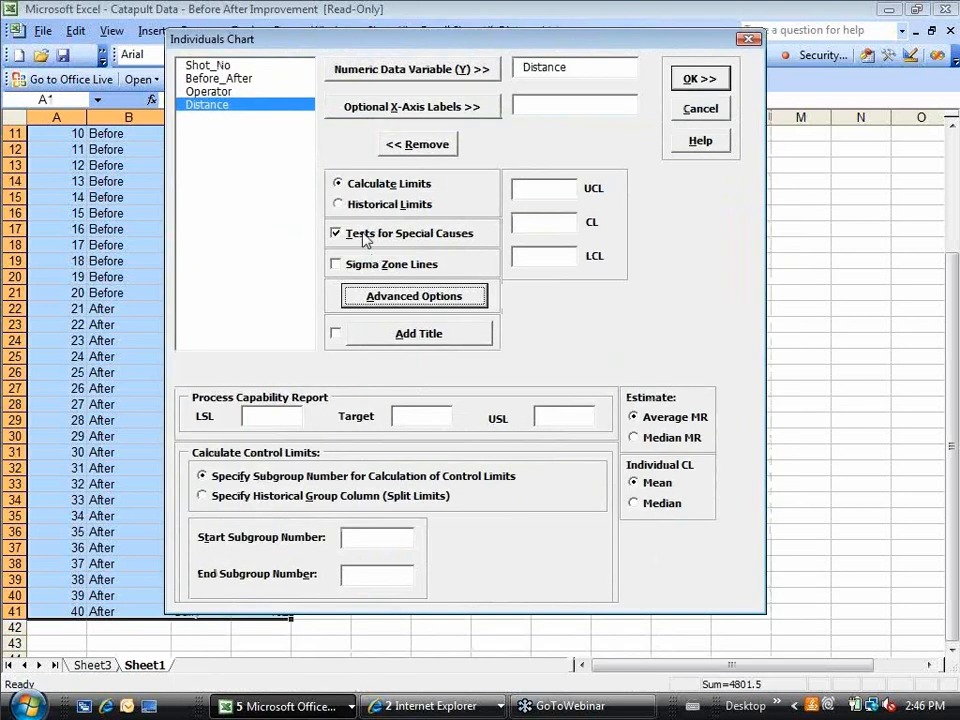
{"action": "left_click", "coordinate": [272, 496]}
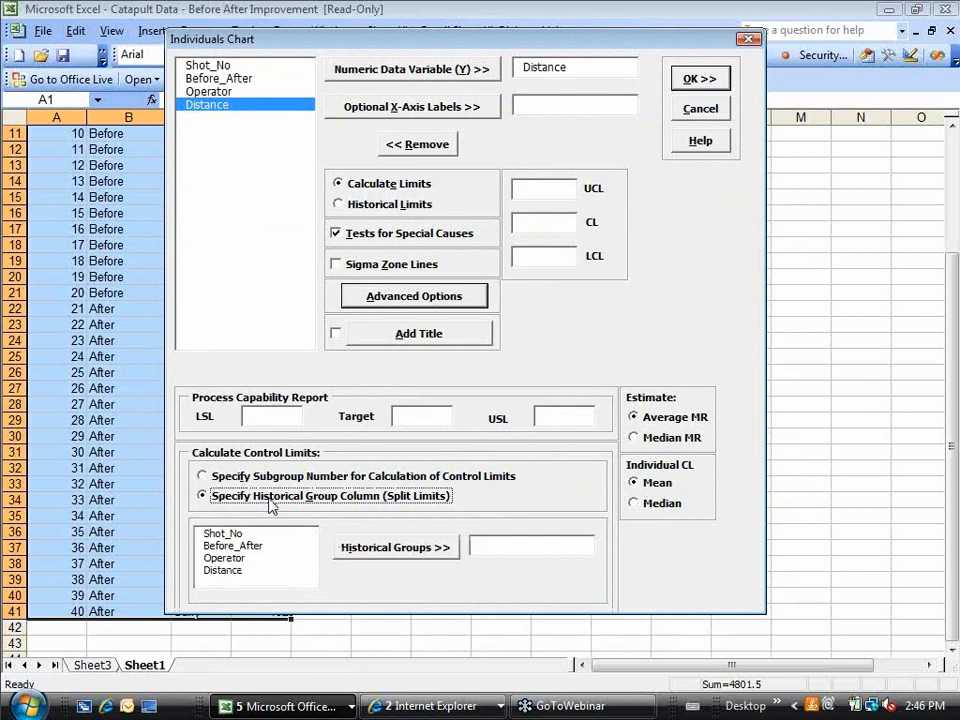
{"action": "left_click", "coordinate": [250, 546]}
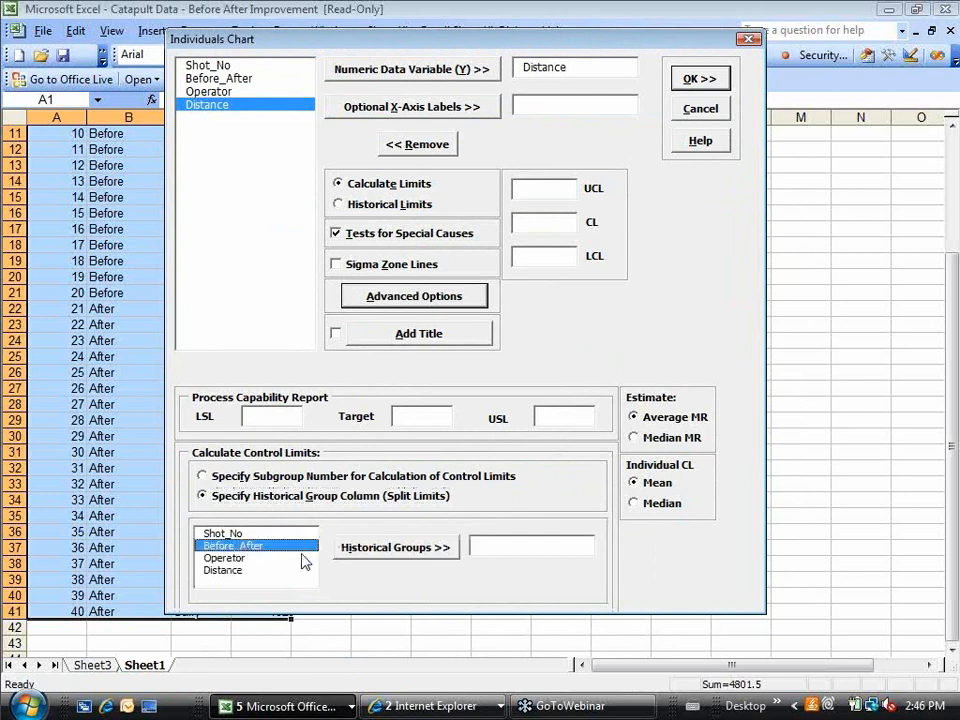
{"action": "left_click", "coordinate": [358, 550]}
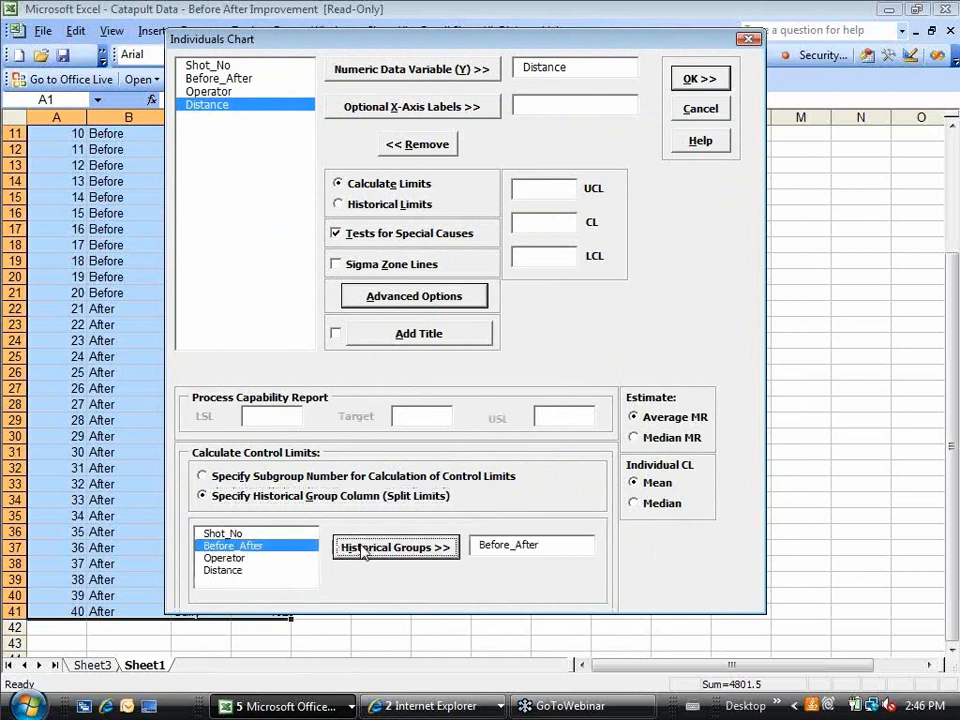
{"action": "left_click", "coordinate": [690, 79]}
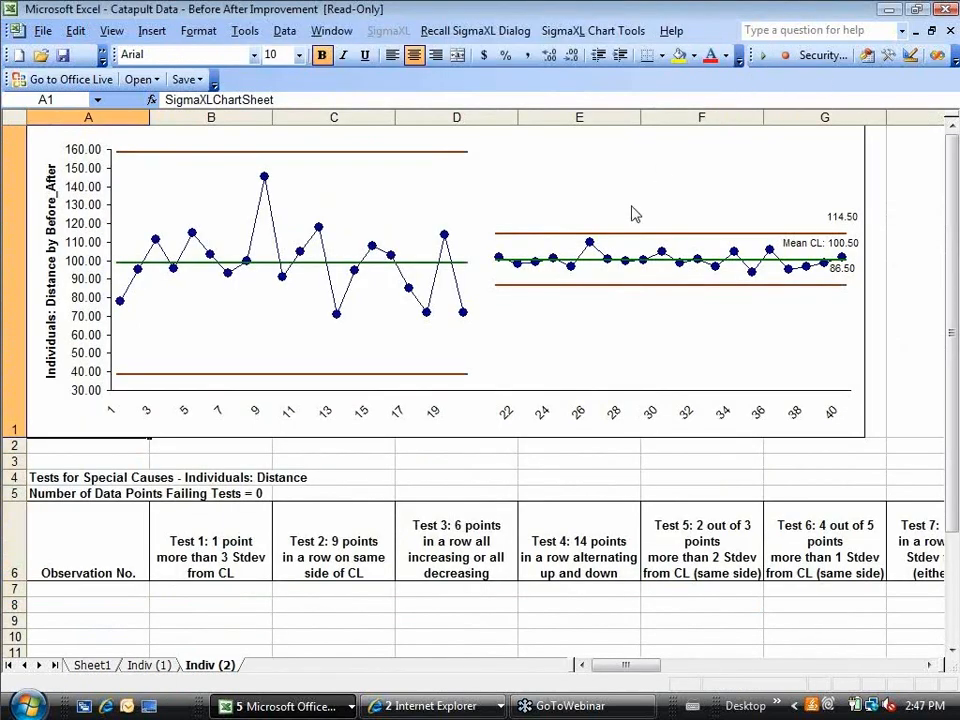